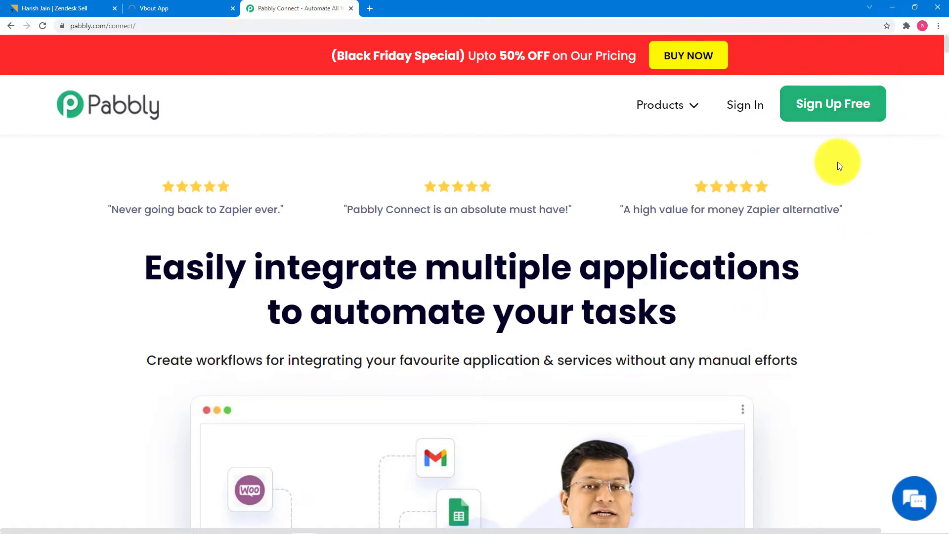
# Step: Sign in to the Pabbly account, access Pabbly Connect and look through the existing workflows on its dashboard
pyautogui.click(744, 107)
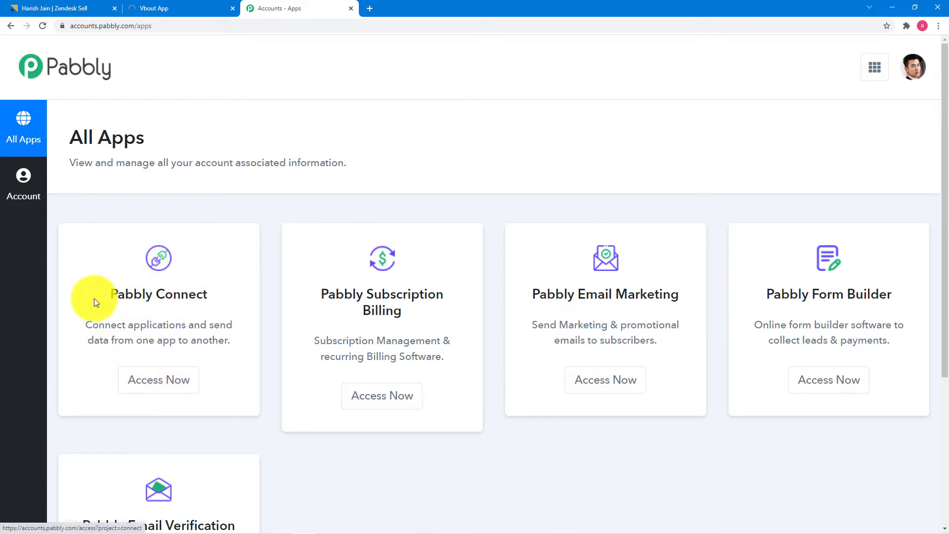
pyautogui.click(146, 390)
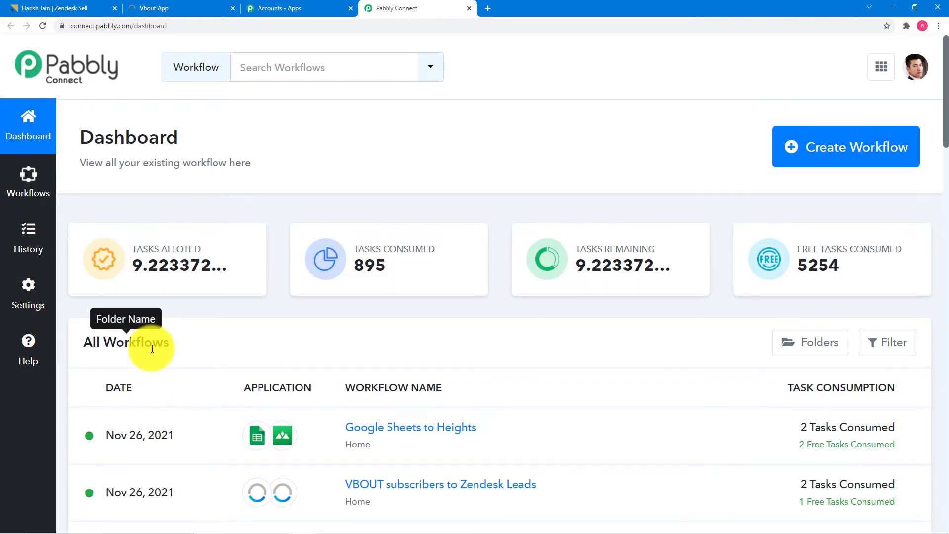
pyautogui.scroll(-10, 152, 348)
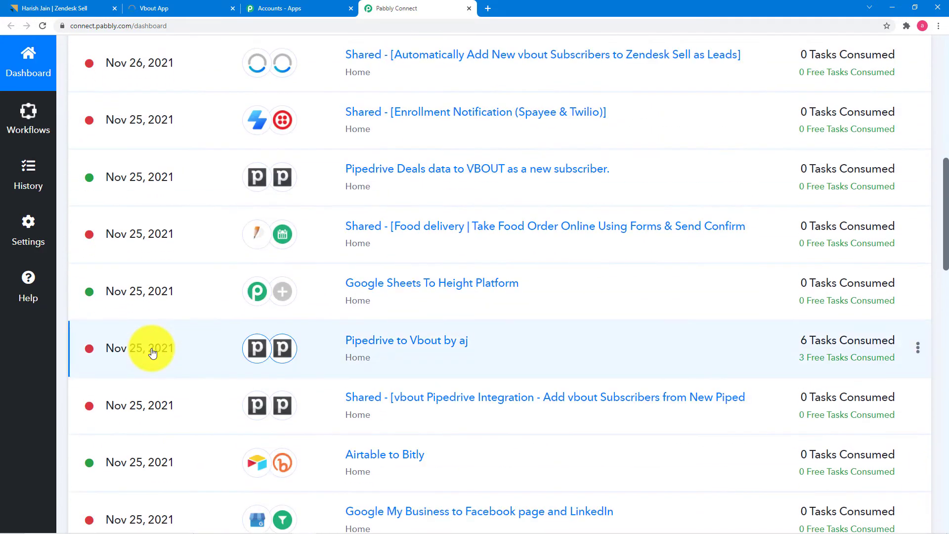
pyautogui.scroll(-4, 151, 350)
pyautogui.scroll(4, 668, 416)
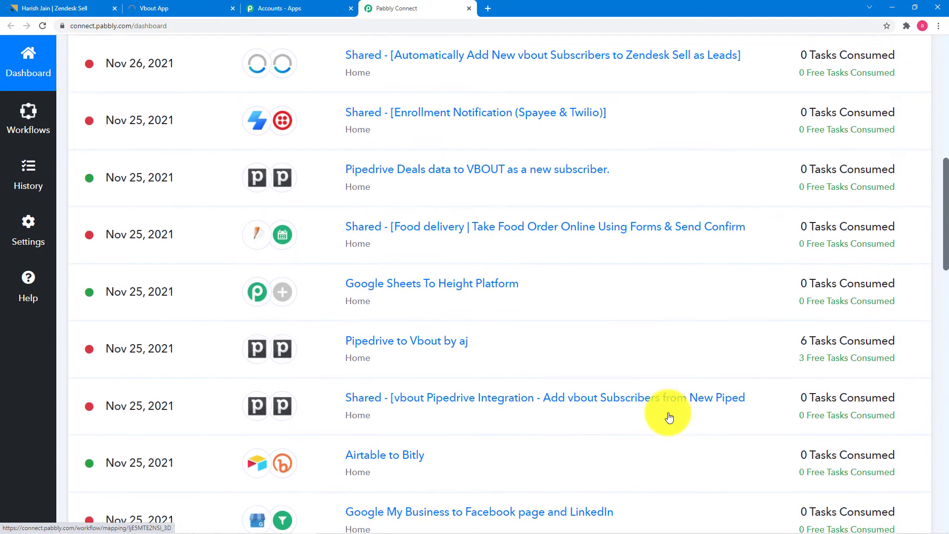
pyautogui.scroll(10, 668, 417)
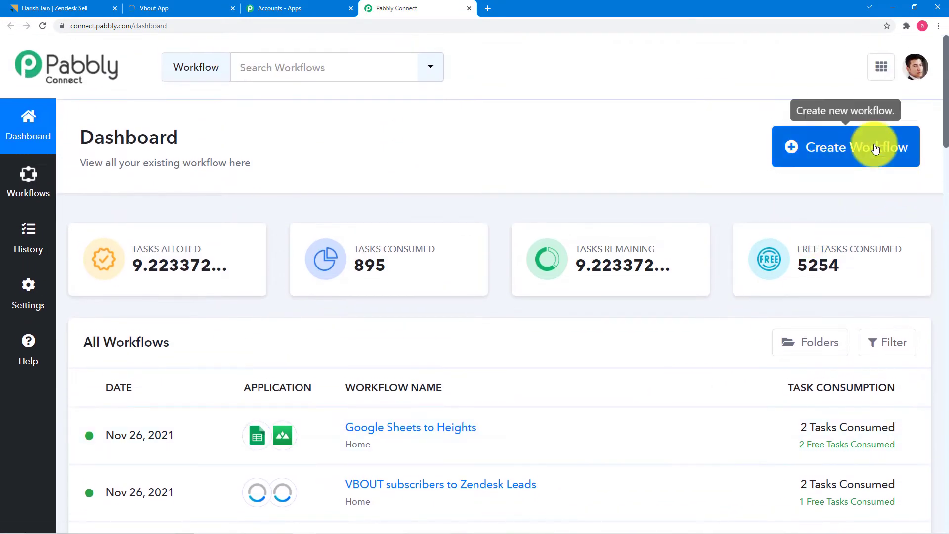
# Step: Create a workflow named "Add VBOUT Subscribers to Zendesk as New Leads." and collapse its trigger section
pyautogui.click(835, 152)
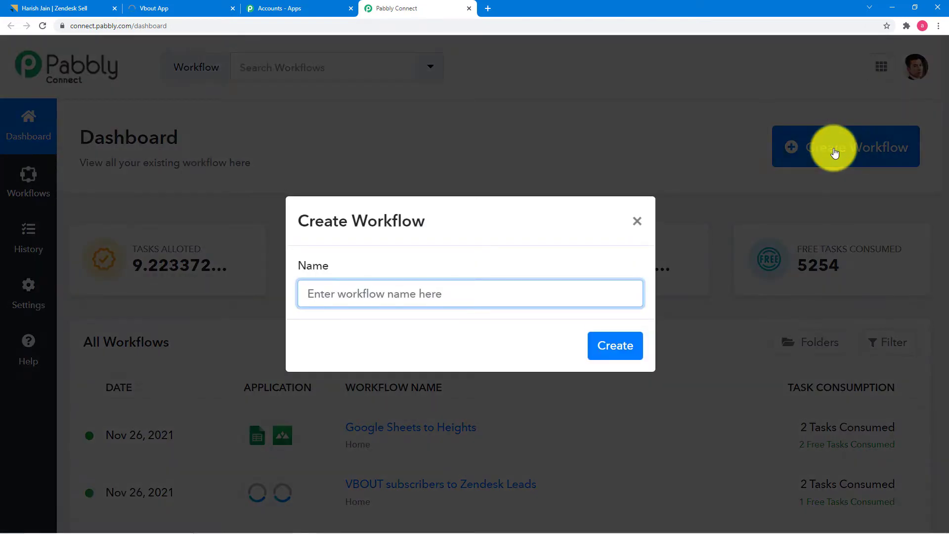
pyautogui.write('Add VBOUT Subscribers to Zendesk as New Leads.')
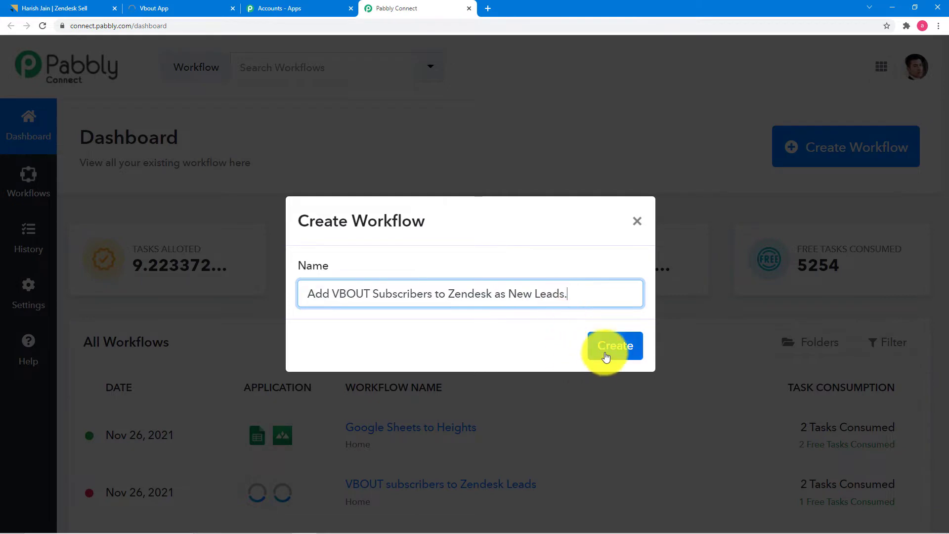
pyautogui.click(604, 354)
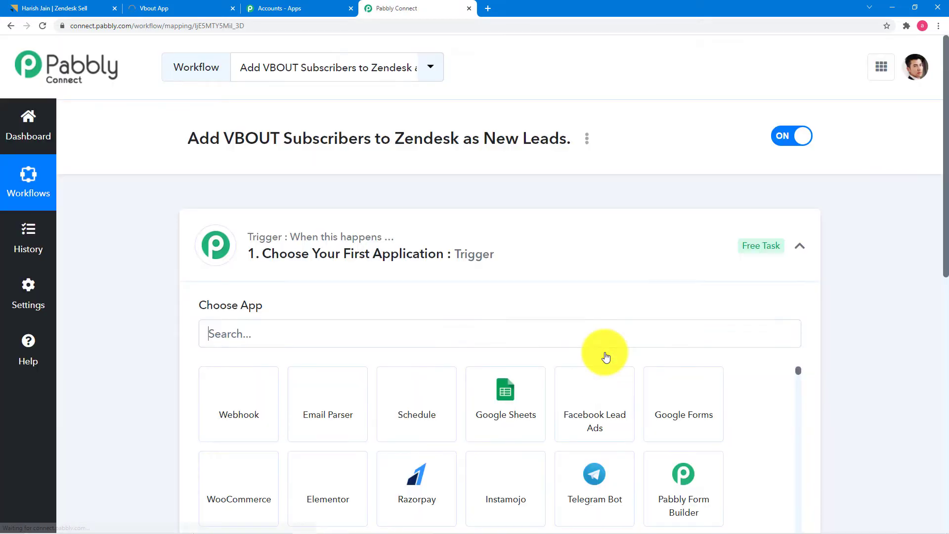
pyautogui.click(805, 243)
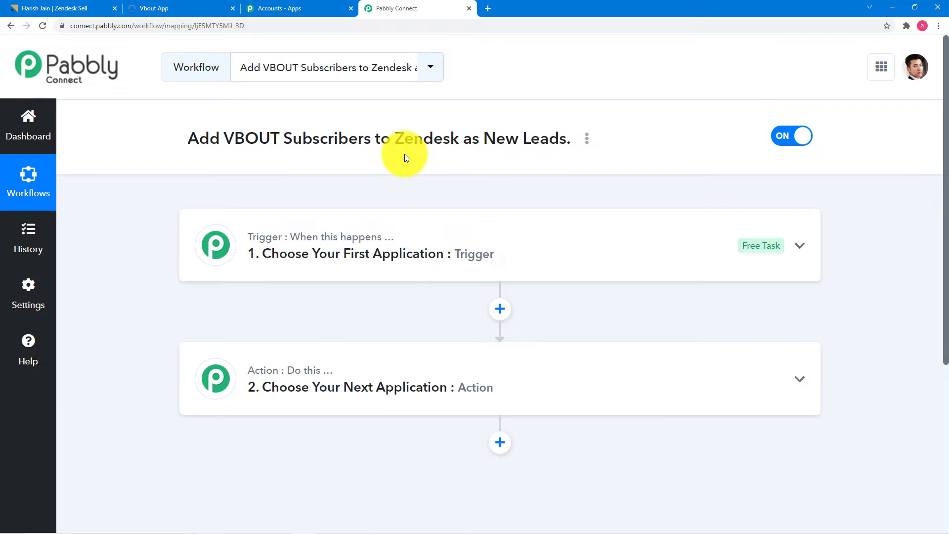
# Step: Set the workflow's trigger application to Vbout with the trigger event New User Joined to a List
pyautogui.click(370, 248)
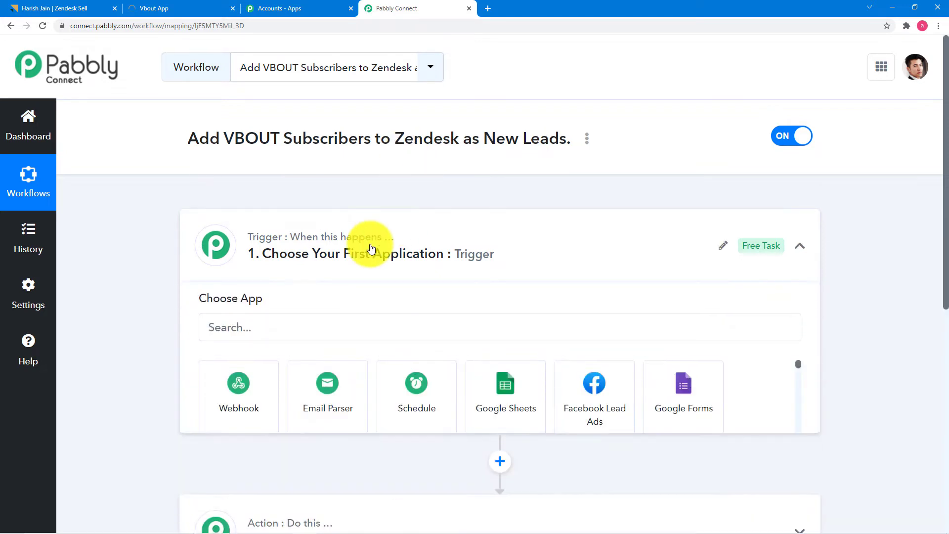
pyautogui.scroll(-4, 158, 246)
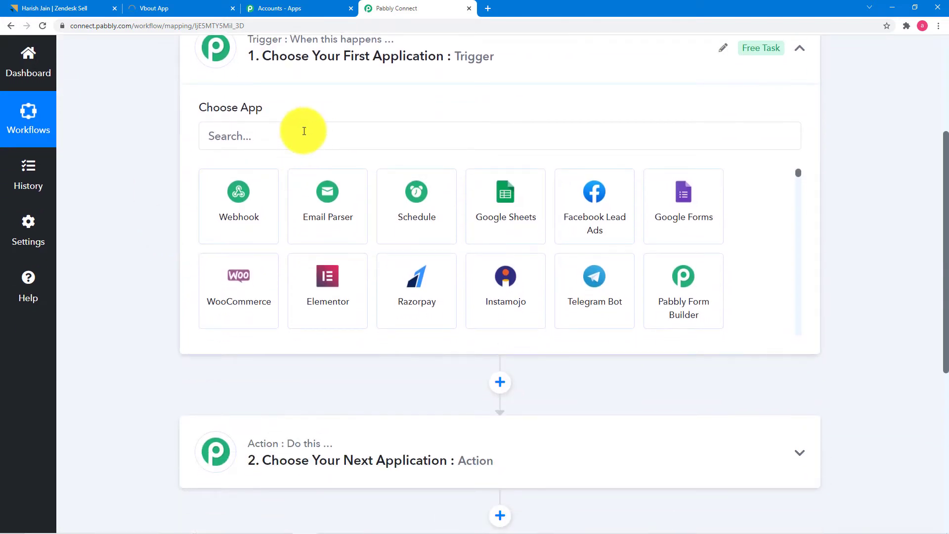
pyautogui.click(300, 137)
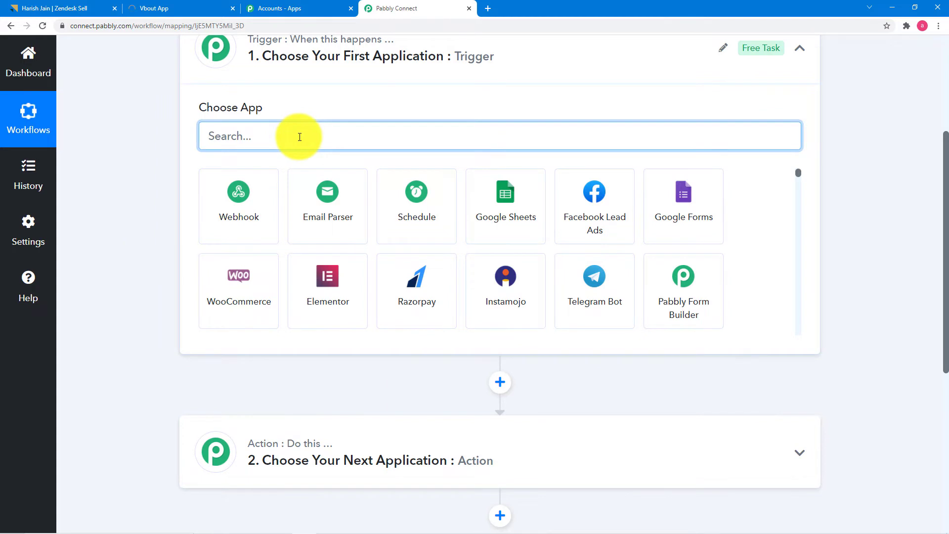
pyautogui.write('vbout')
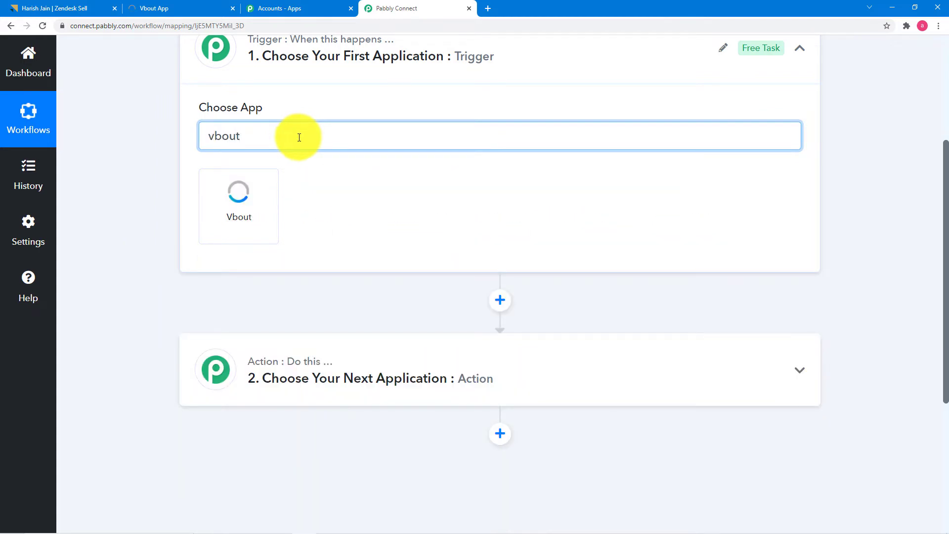
pyautogui.click(207, 206)
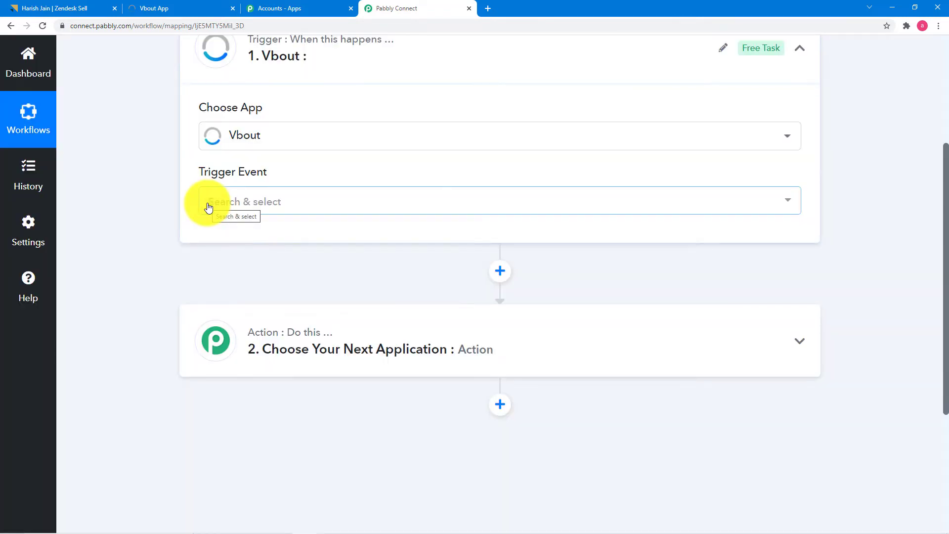
pyautogui.click(208, 208)
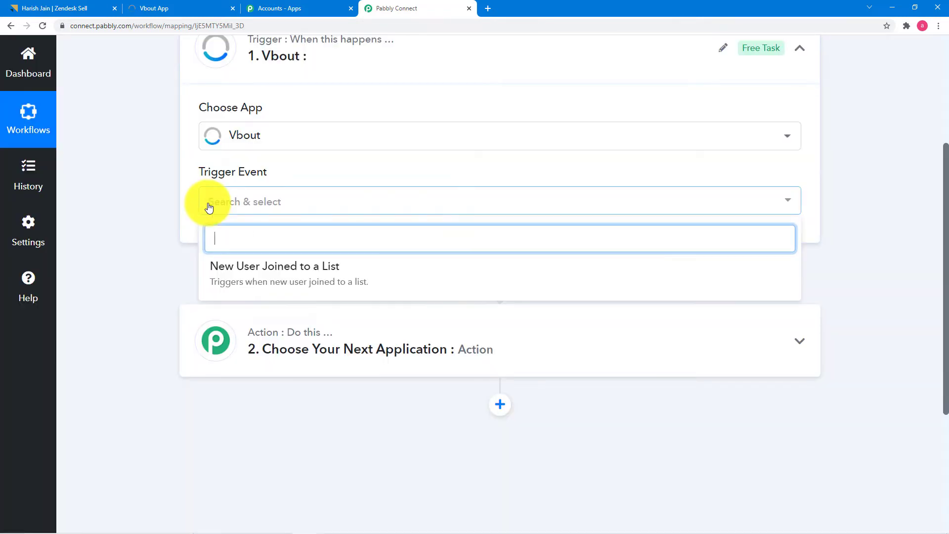
pyautogui.click(334, 272)
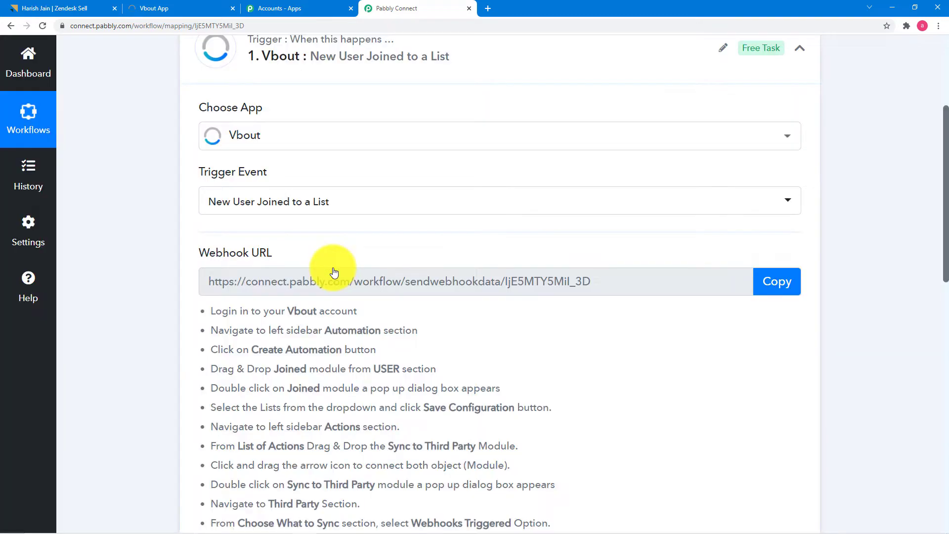
# Step: Review the webhook setup instructions, then switch to VBOUT and create a new automation
pyautogui.scroll(-3, 336, 332)
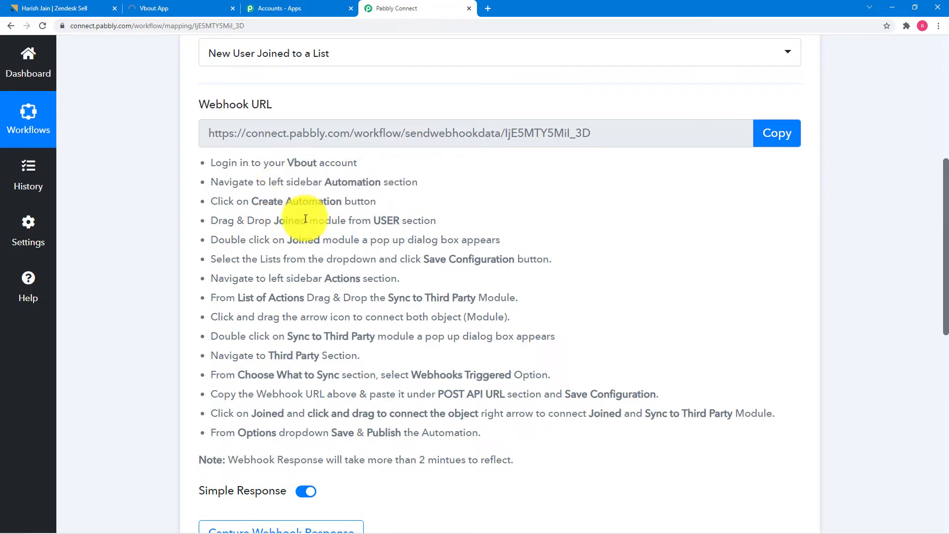
pyautogui.scroll(-3, 321, 277)
pyautogui.scroll(3, 305, 117)
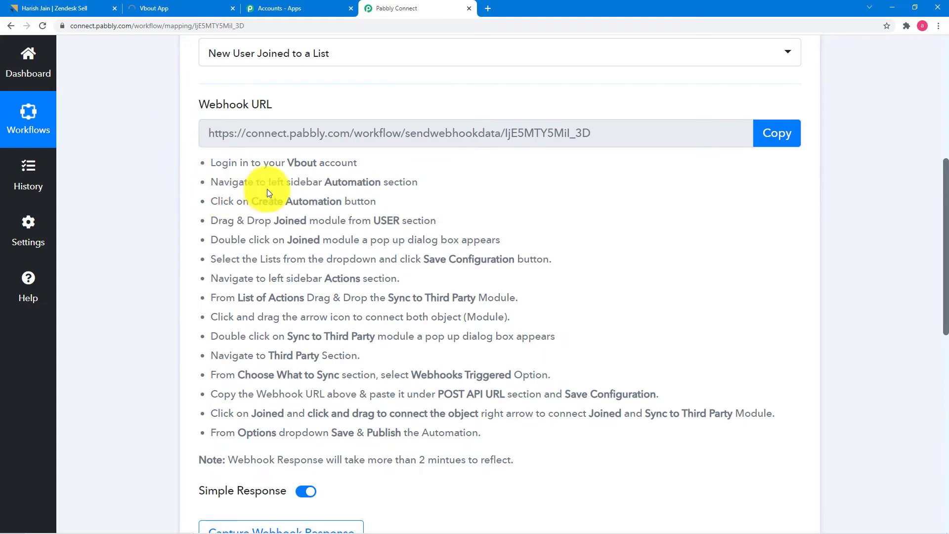
pyautogui.click(171, 10)
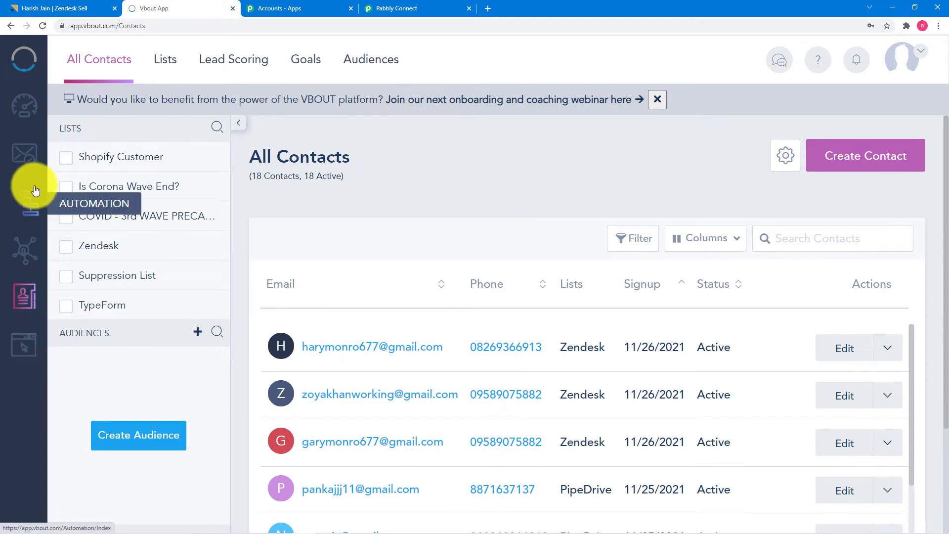
pyautogui.click(30, 211)
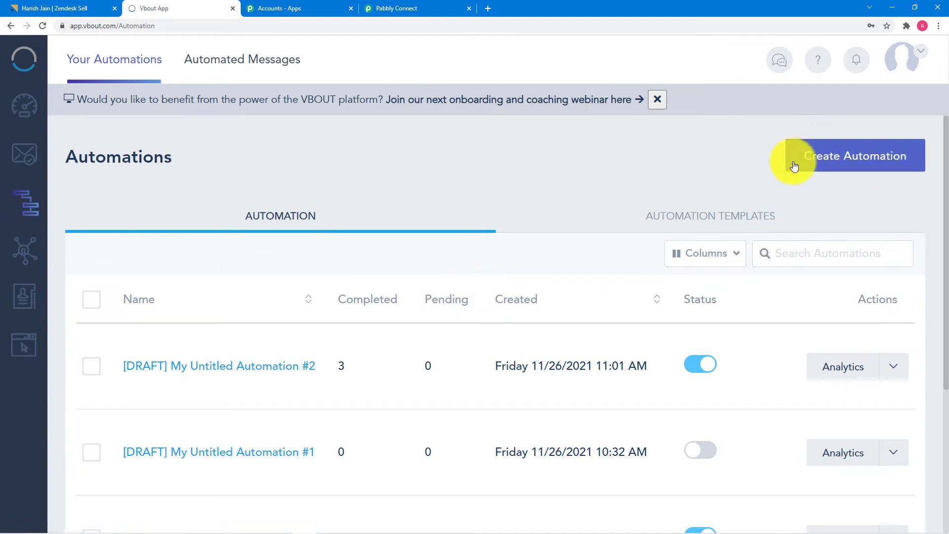
pyautogui.click(863, 159)
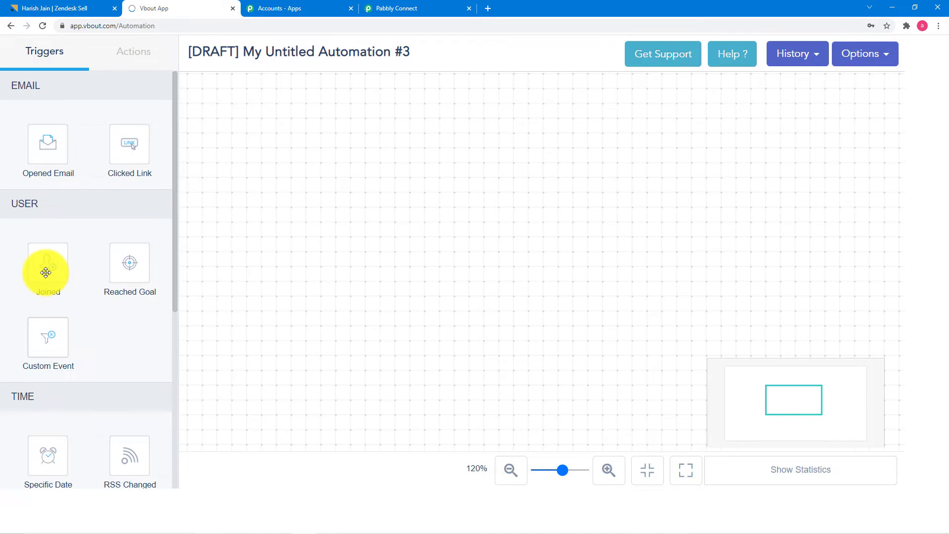
# Step: Add a Joined trigger to the automation canvas, target the Zendesk list and save its configuration
pyautogui.moveTo(45, 272); pyautogui.dragTo(350, 267)
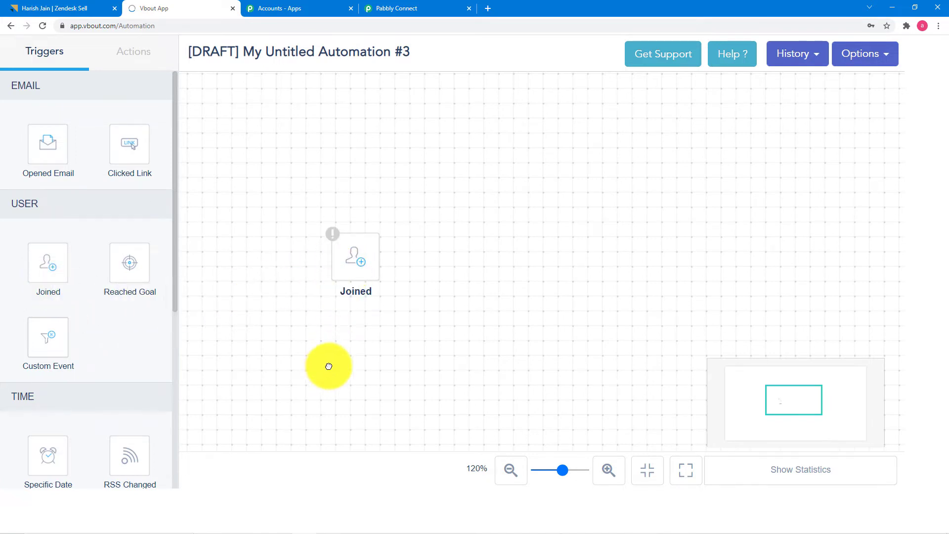
pyautogui.doubleClick(359, 274)
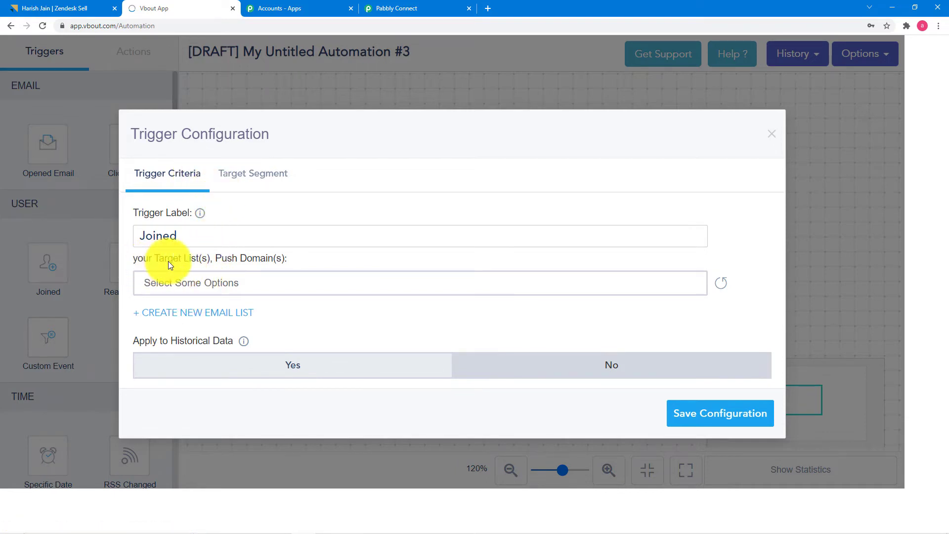
pyautogui.click(224, 282)
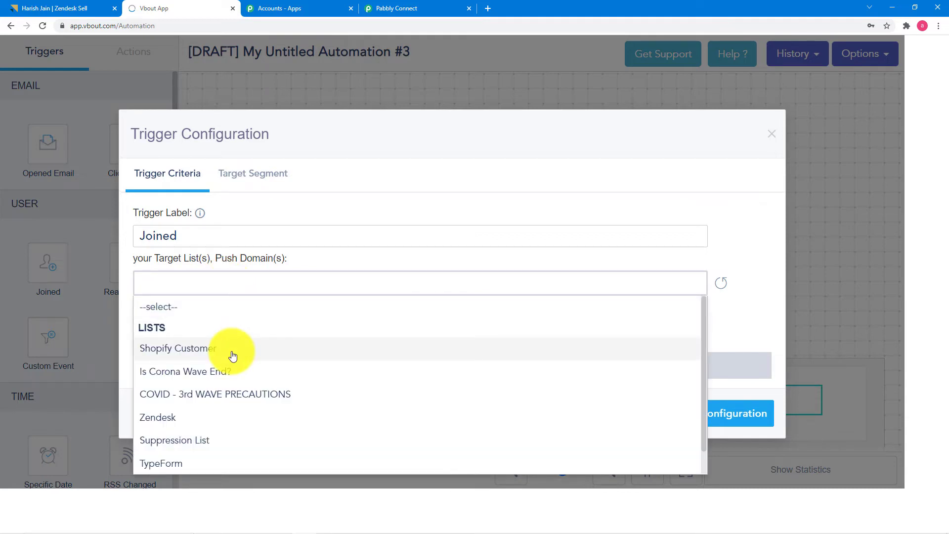
pyautogui.scroll(-1, 232, 355)
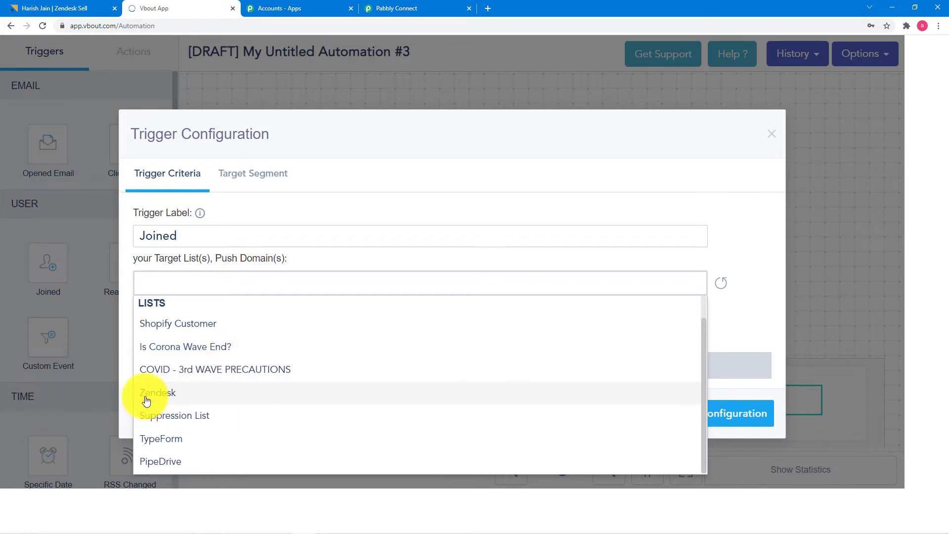
pyautogui.click(176, 393)
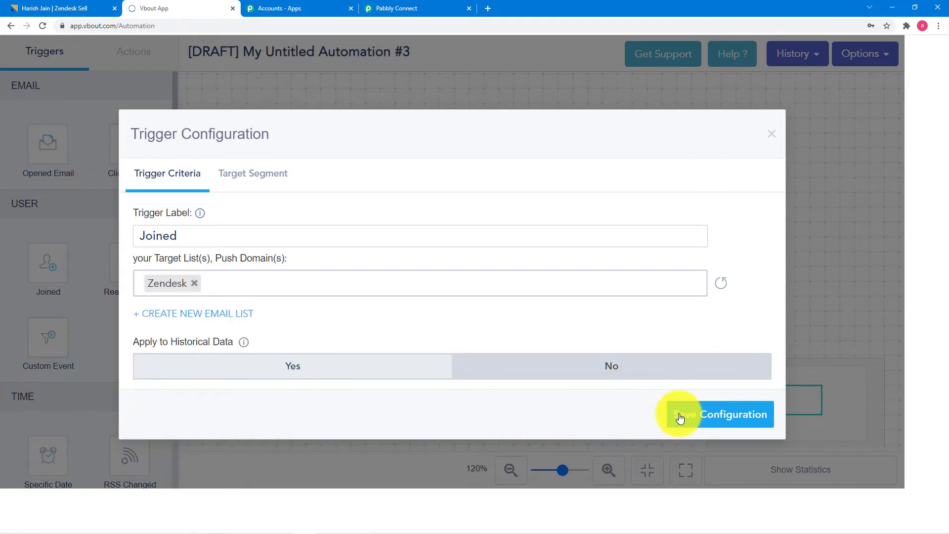
pyautogui.click(699, 415)
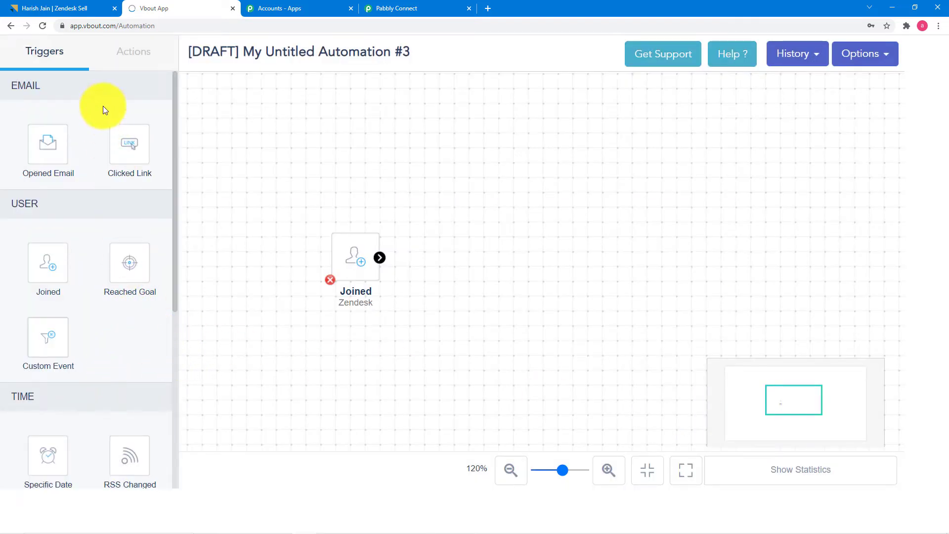
# Step: Add a Sync to Third Party action to the canvas, to the right of the Joined trigger
pyautogui.click(134, 52)
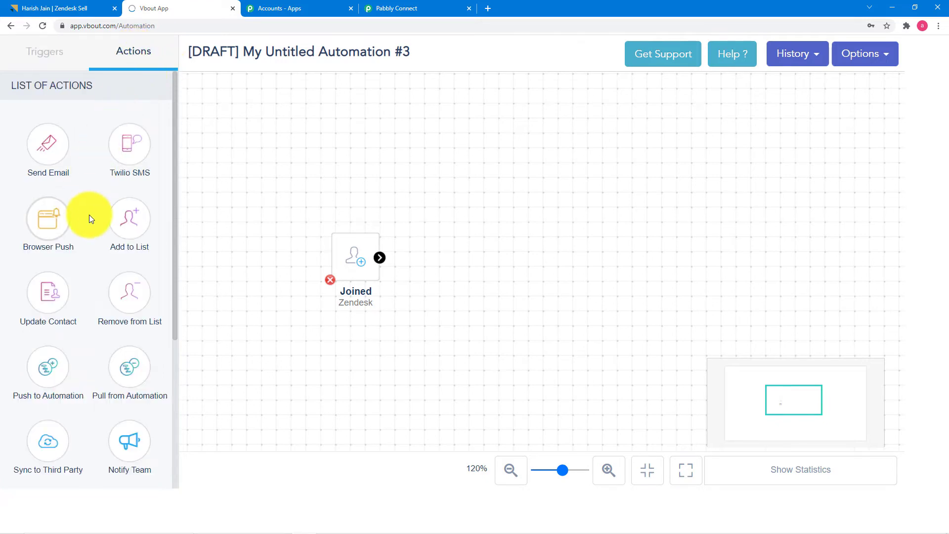
pyautogui.scroll(-5, 89, 218)
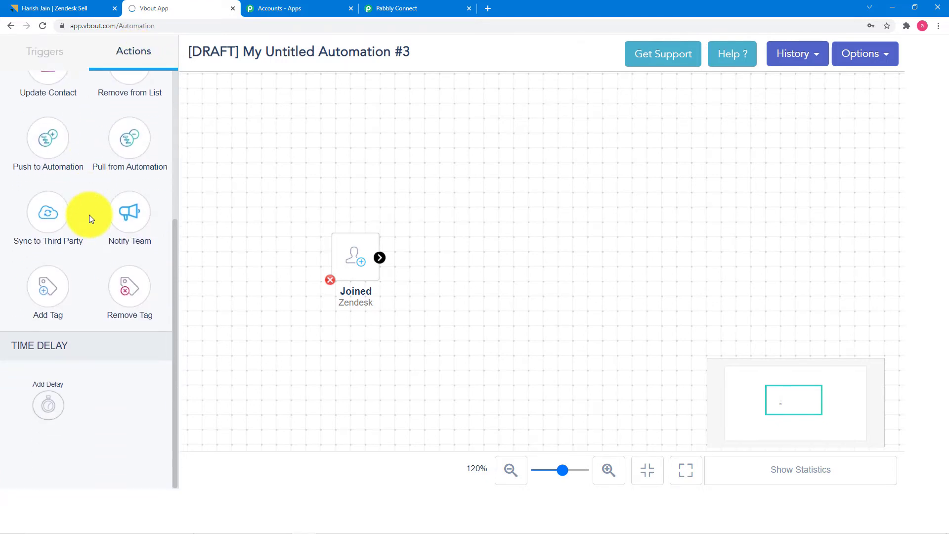
pyautogui.scroll(2, 89, 214)
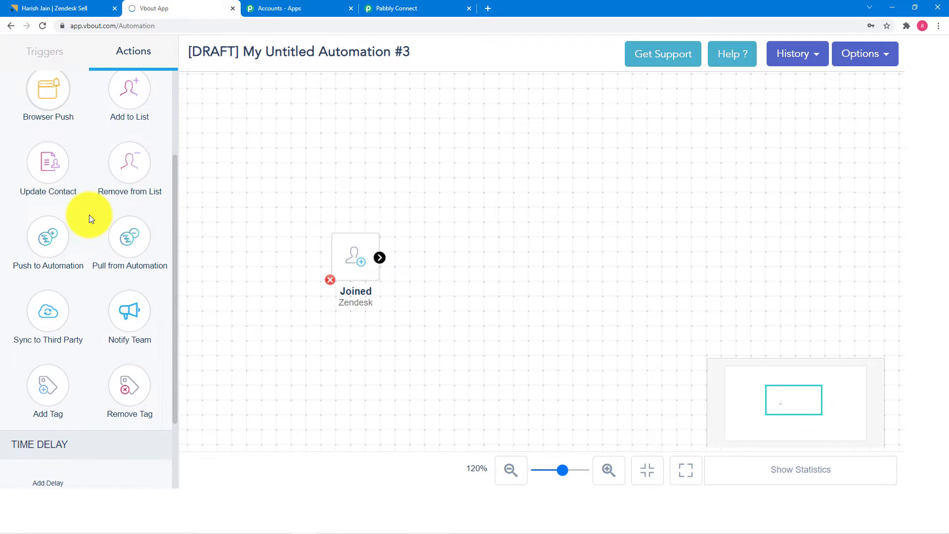
pyautogui.scroll(2, 89, 215)
pyautogui.scroll(1, 89, 214)
pyautogui.scroll(-2, 89, 215)
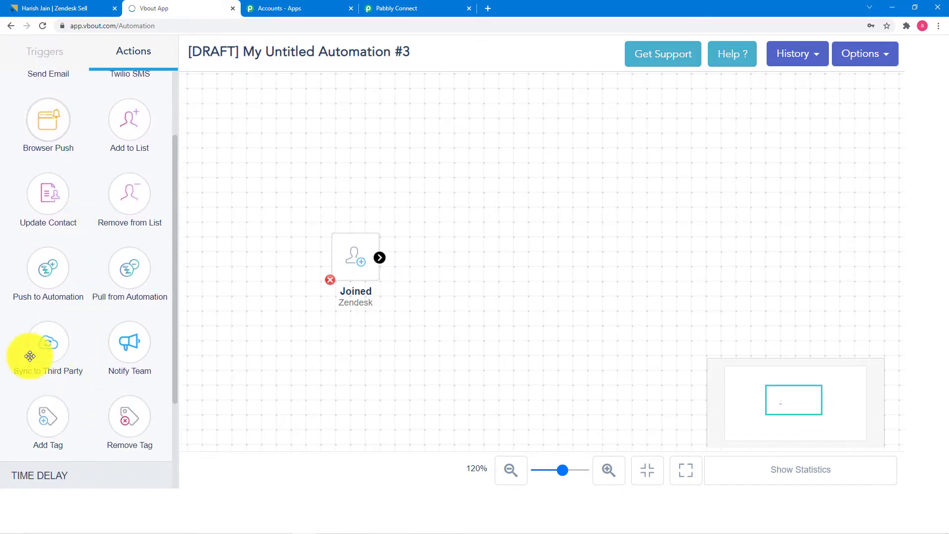
pyautogui.moveTo(51, 354); pyautogui.dragTo(561, 254)
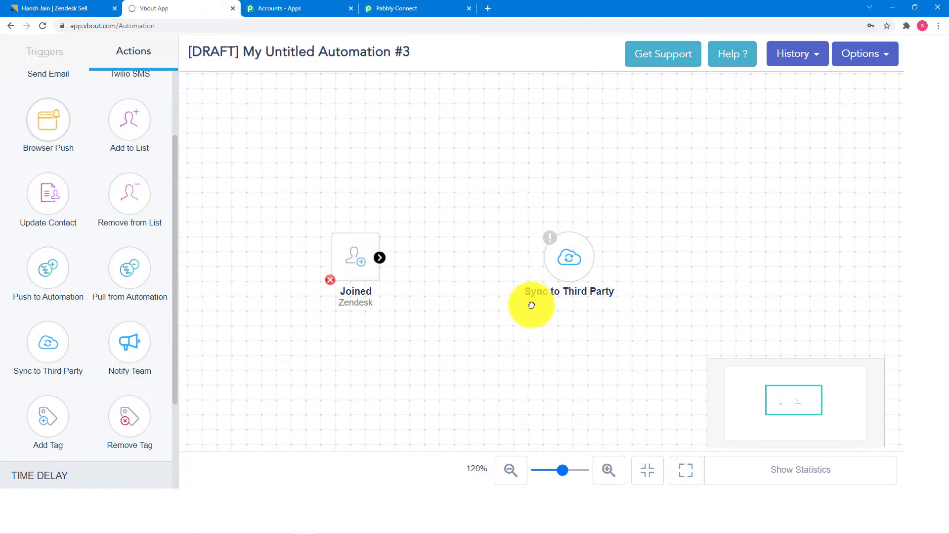
# Step: Open the Sync to Third Party action's configuration and choose Webhooks Triggered as the third-party data to sync
pyautogui.click(572, 277)
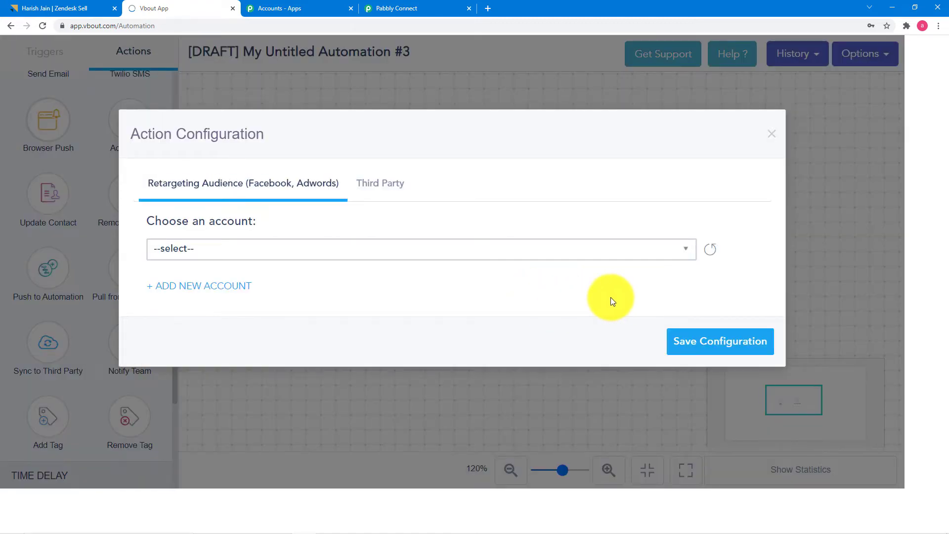
pyautogui.click(379, 185)
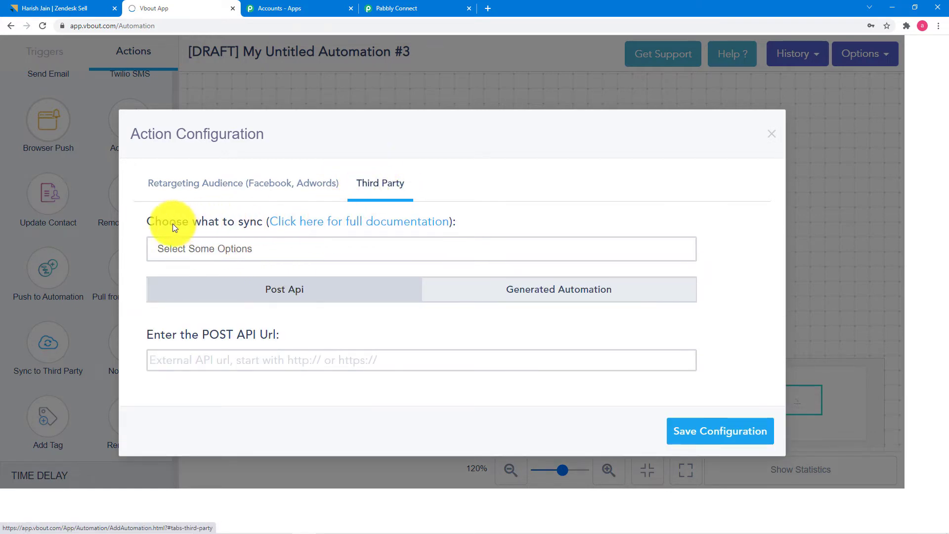
pyautogui.click(281, 250)
pyautogui.scroll(-1, 272, 311)
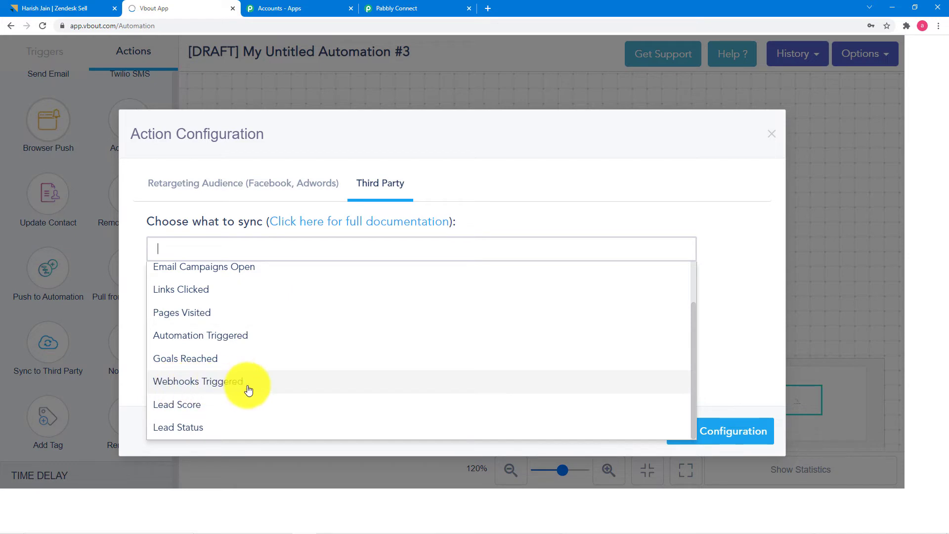
pyautogui.click(210, 389)
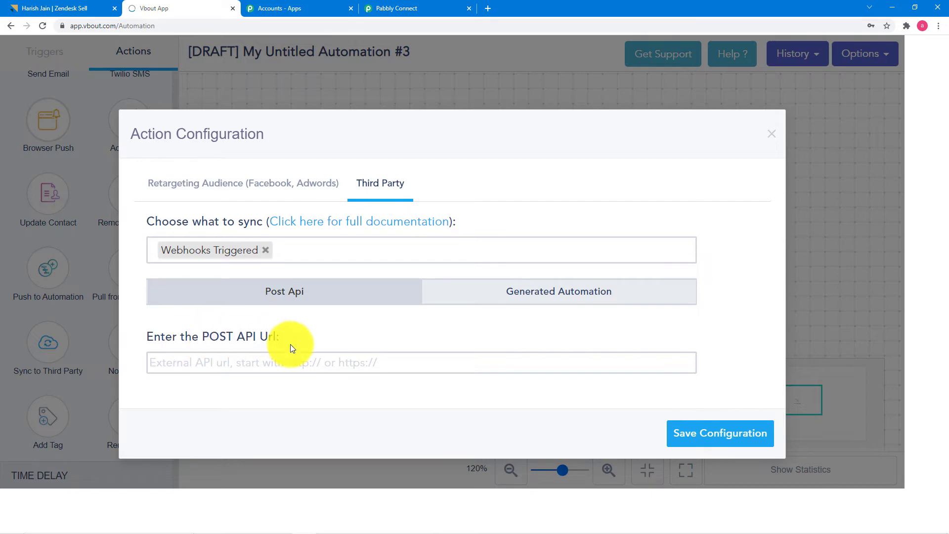
# Step: Copy the webhook URL from Pabbly Connect, paste it as VBOUT's POST API URL and save the action configuration
pyautogui.click(392, 10)
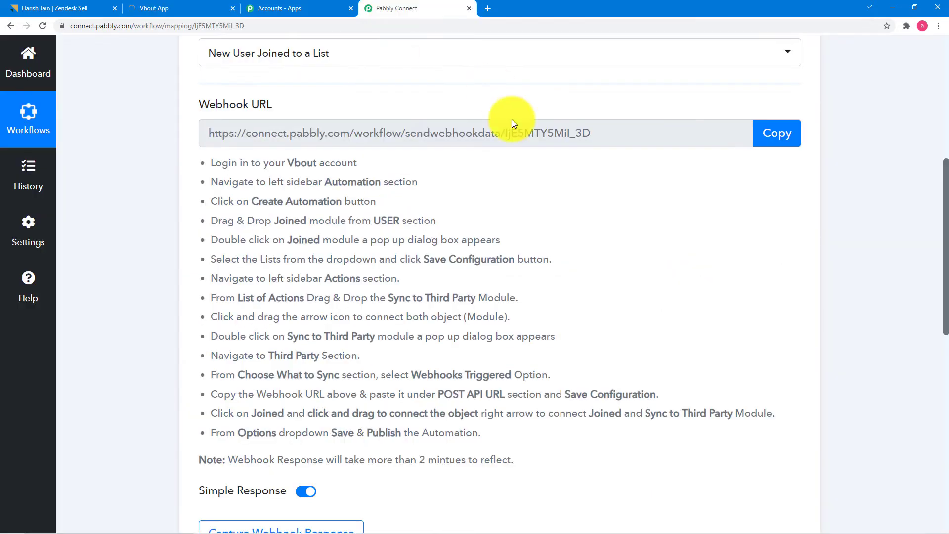
pyautogui.click(776, 131)
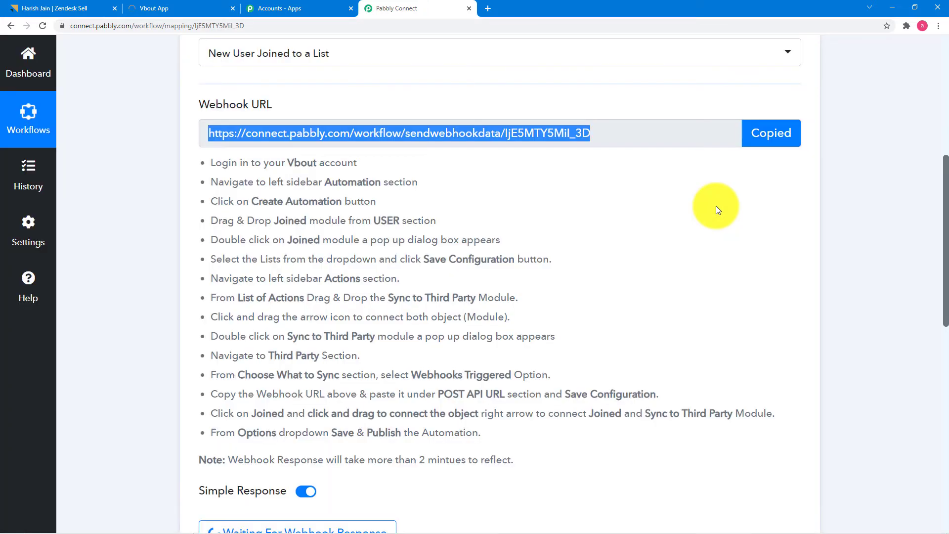
pyautogui.click(187, 8)
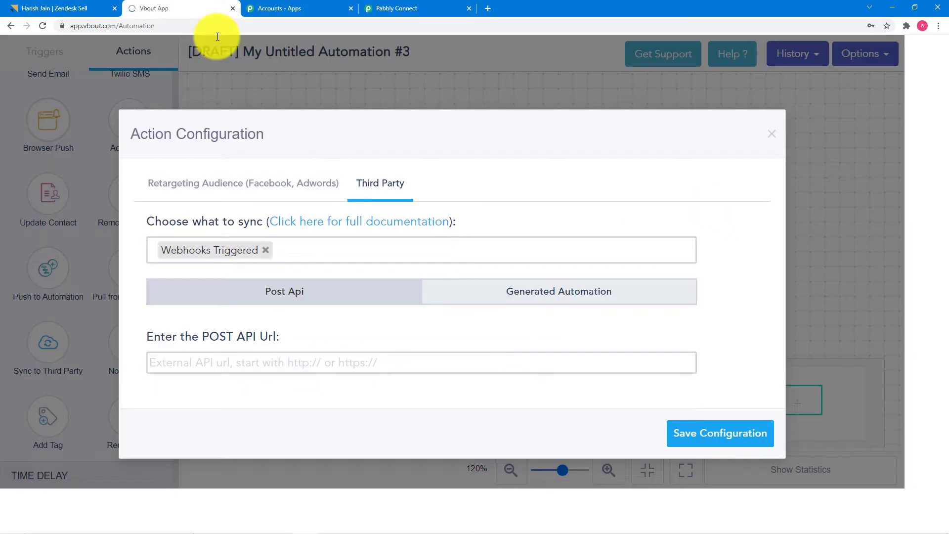
pyautogui.rightClick(203, 360)
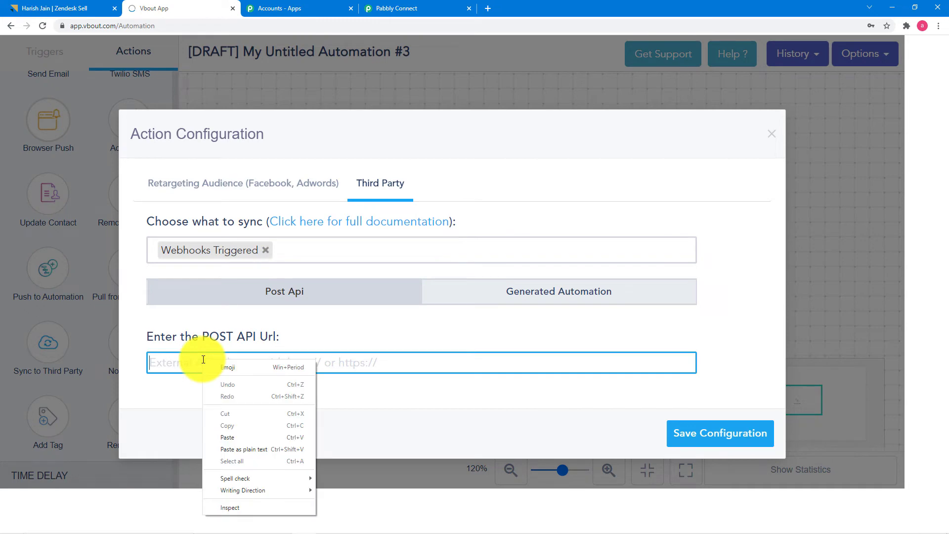
pyautogui.click(221, 438)
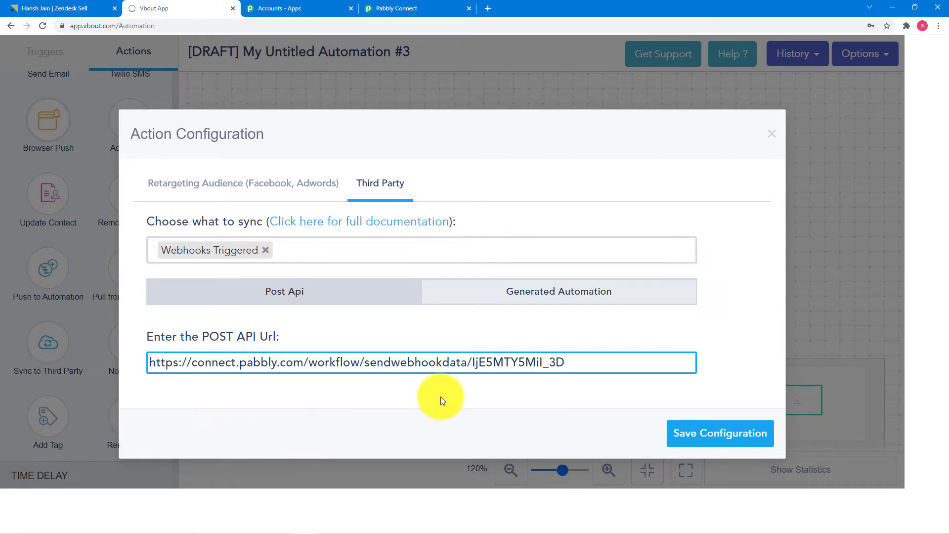
pyautogui.click(722, 435)
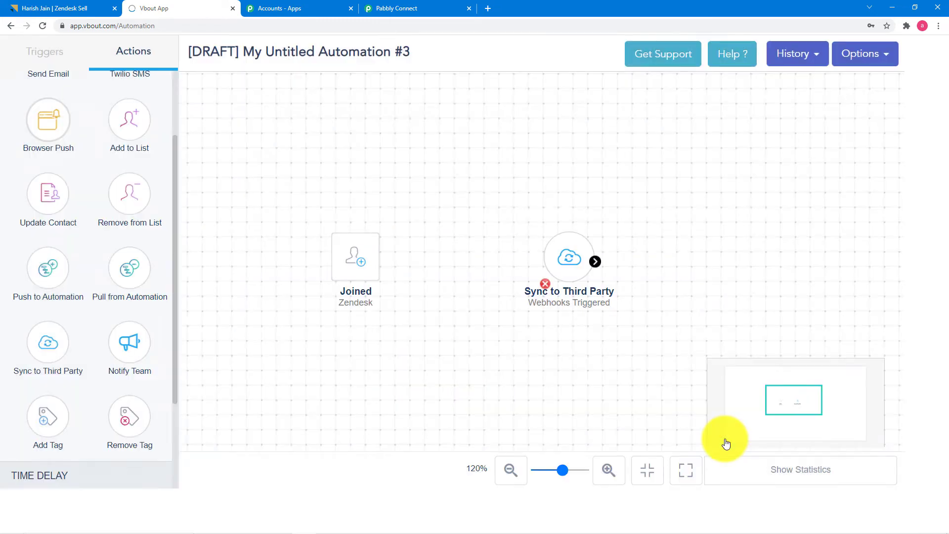
# Step: Connect the Joined trigger to the Sync to Third Party action, save the automation and continue editing
pyautogui.click(356, 258)
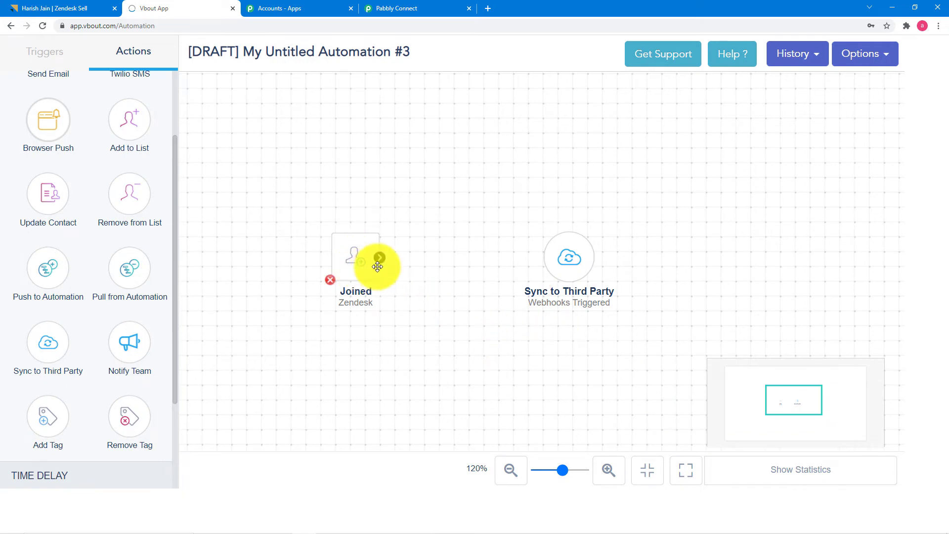
pyautogui.moveTo(379, 258); pyautogui.dragTo(559, 262)
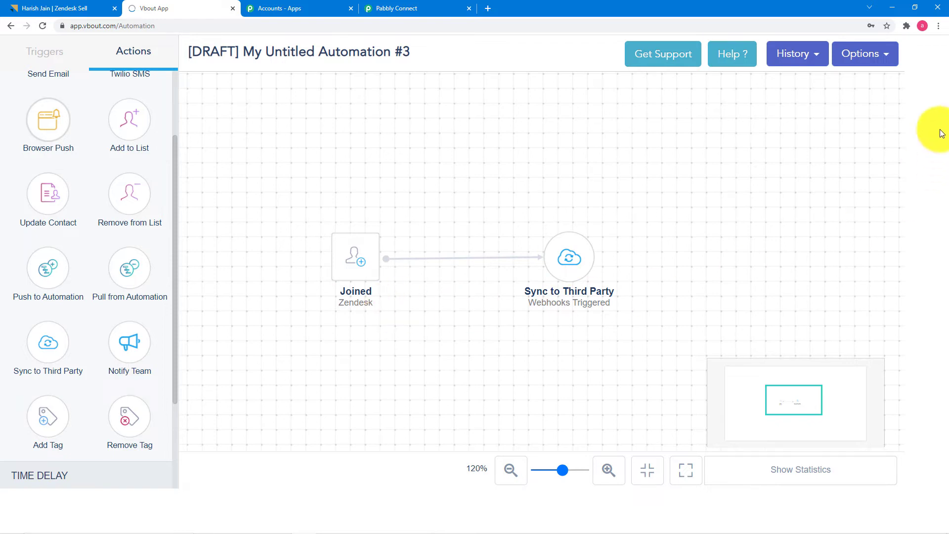
pyautogui.click(873, 59)
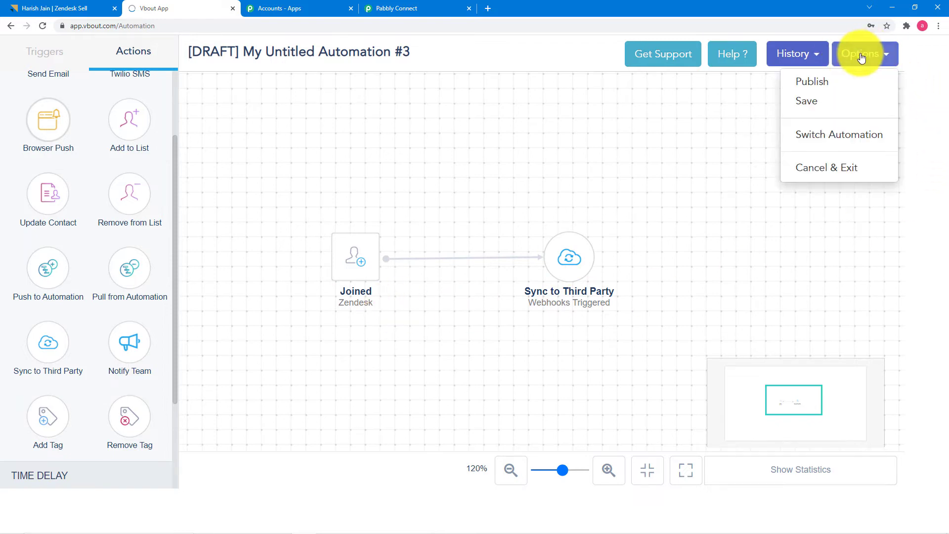
pyautogui.click(812, 108)
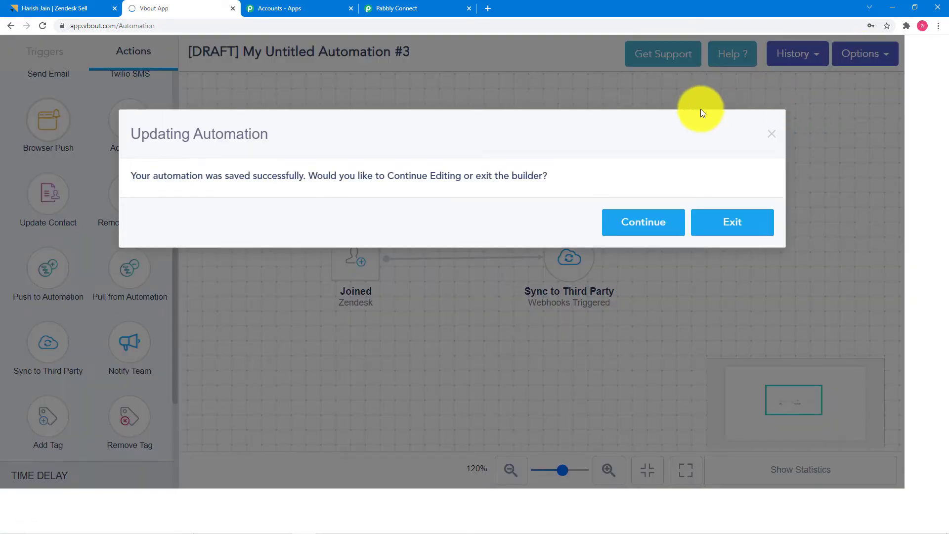
pyautogui.click(663, 226)
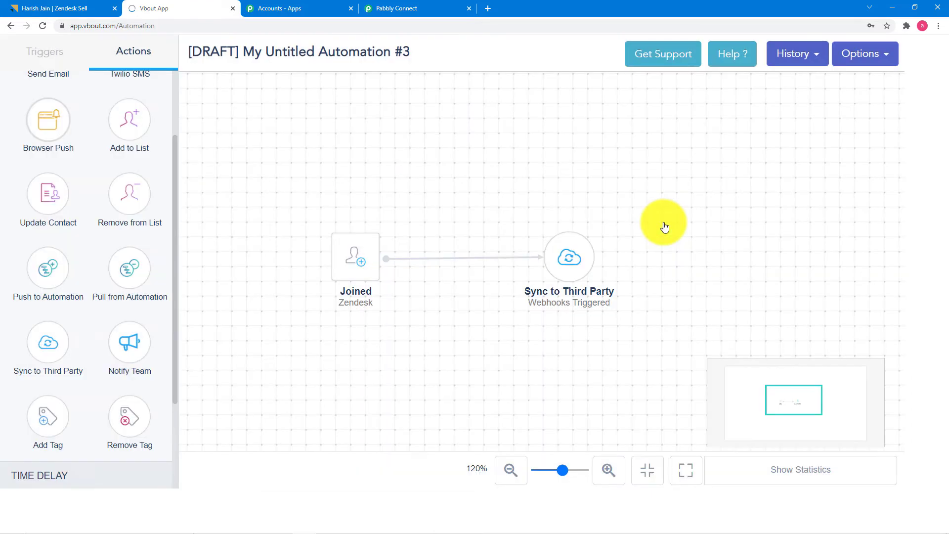
# Step: Publish the automation and exit the automation builder
pyautogui.click(874, 57)
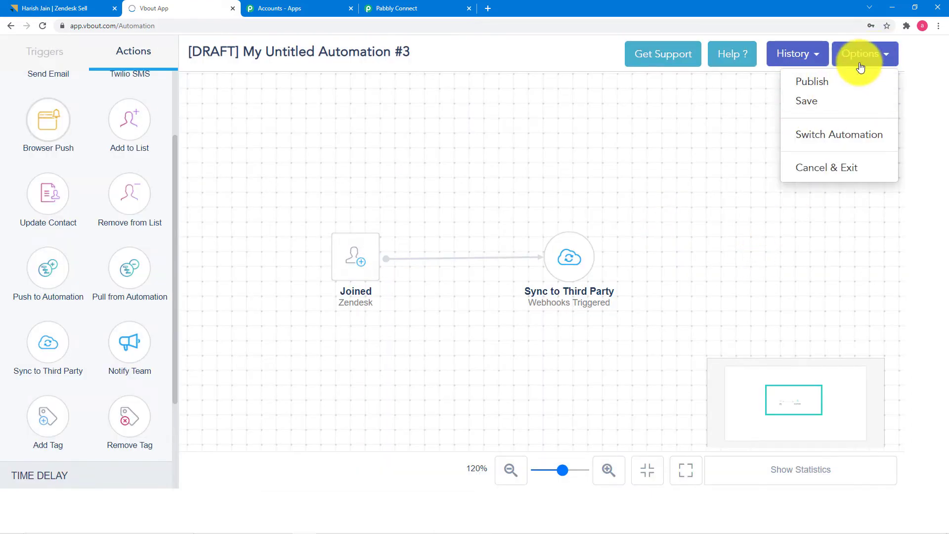
pyautogui.click(808, 83)
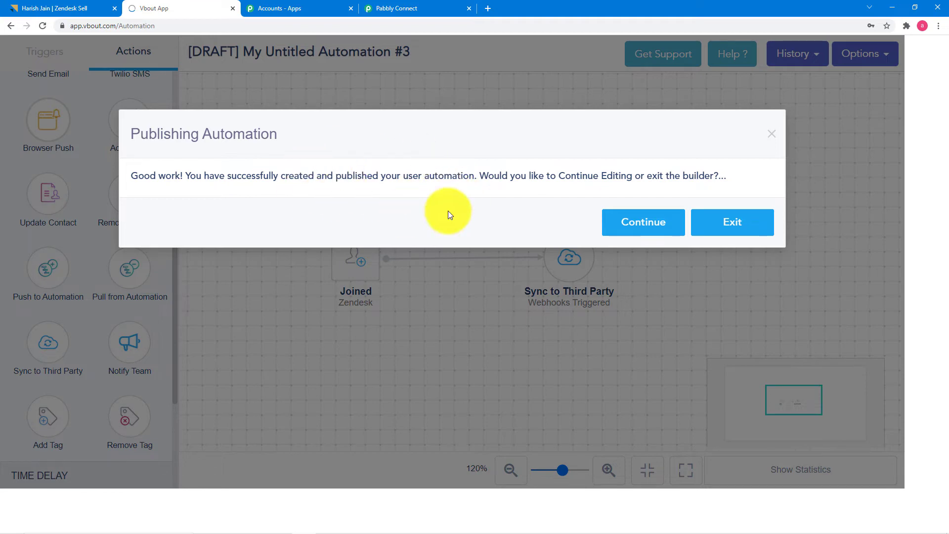
pyautogui.click(741, 221)
# Step: Switch to Pabbly Connect, copy the webhook URL again and check the webhook response status below the setup instructions
pyautogui.click(419, 8)
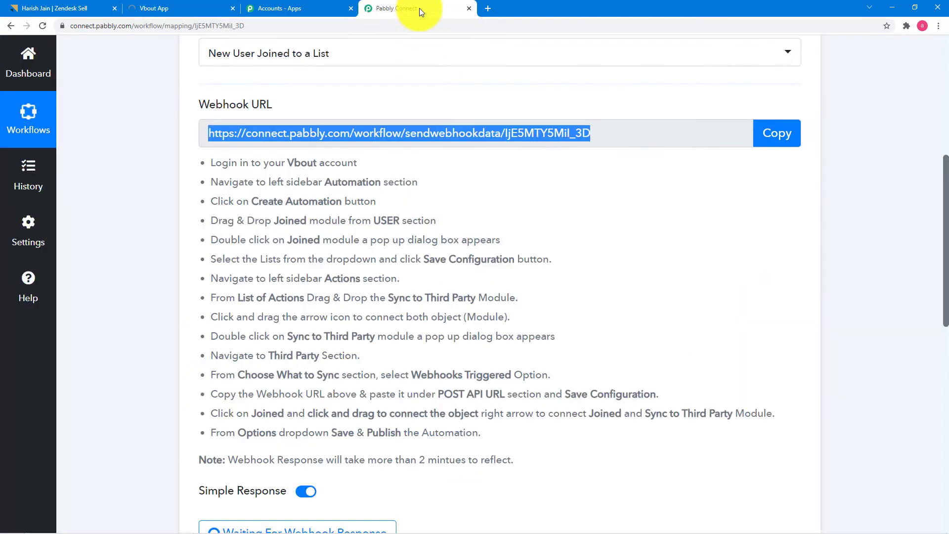
pyautogui.click(775, 140)
pyautogui.scroll(-5, 211, 190)
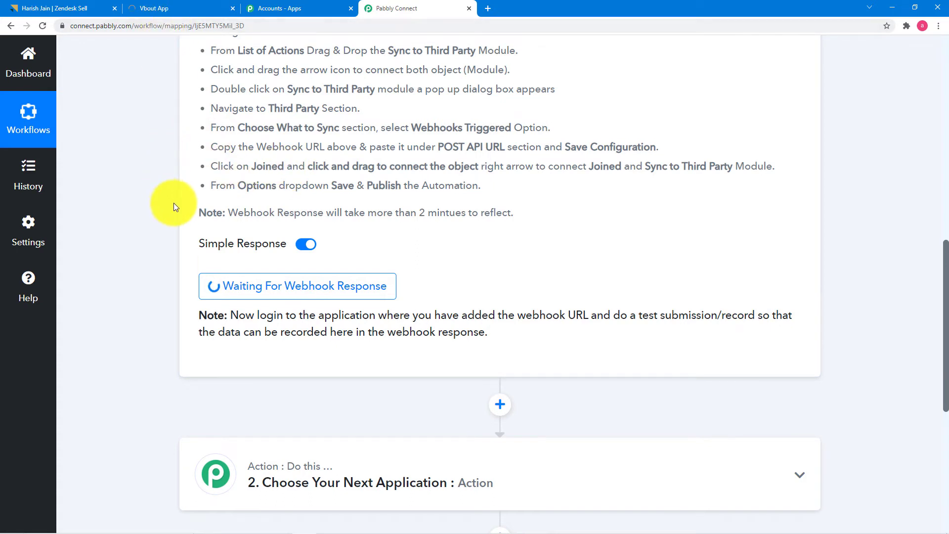
# Step: Switch to VBOUT and add an active test contact to the Zendesk list with the contact's email, phone, first and last name
pyautogui.click(176, 7)
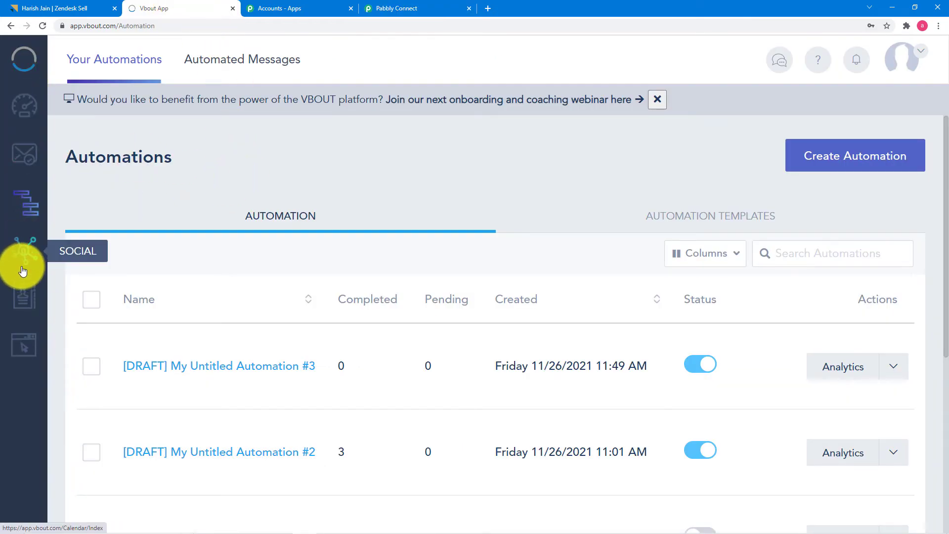
pyautogui.click(24, 306)
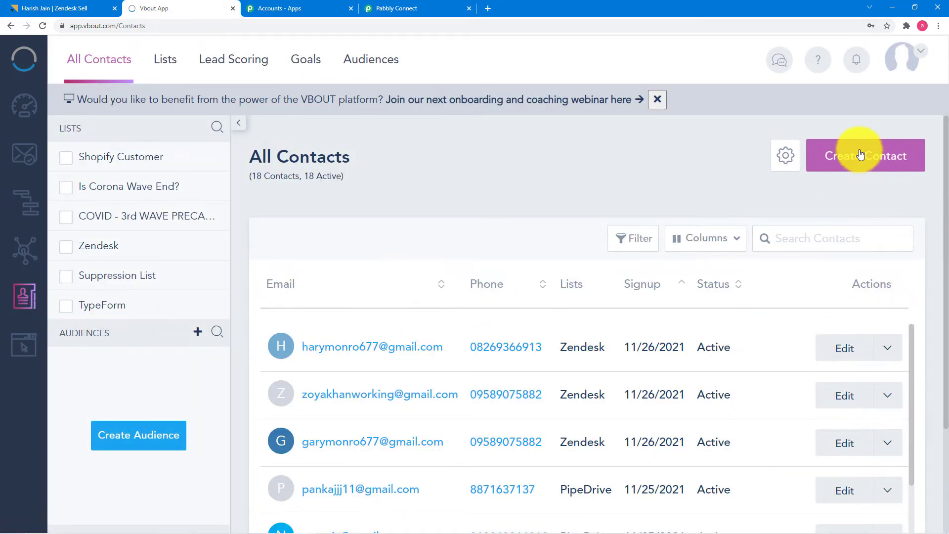
pyautogui.click(848, 159)
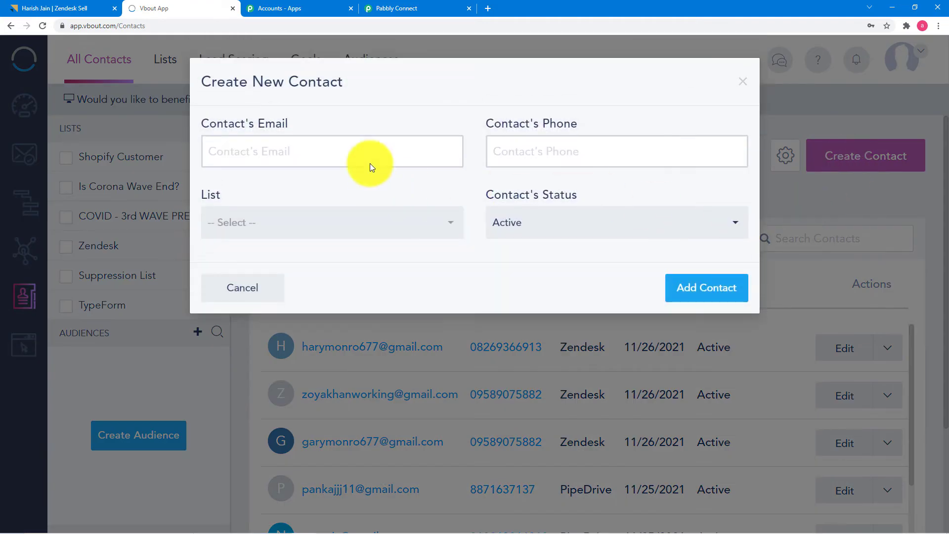
pyautogui.click(370, 154)
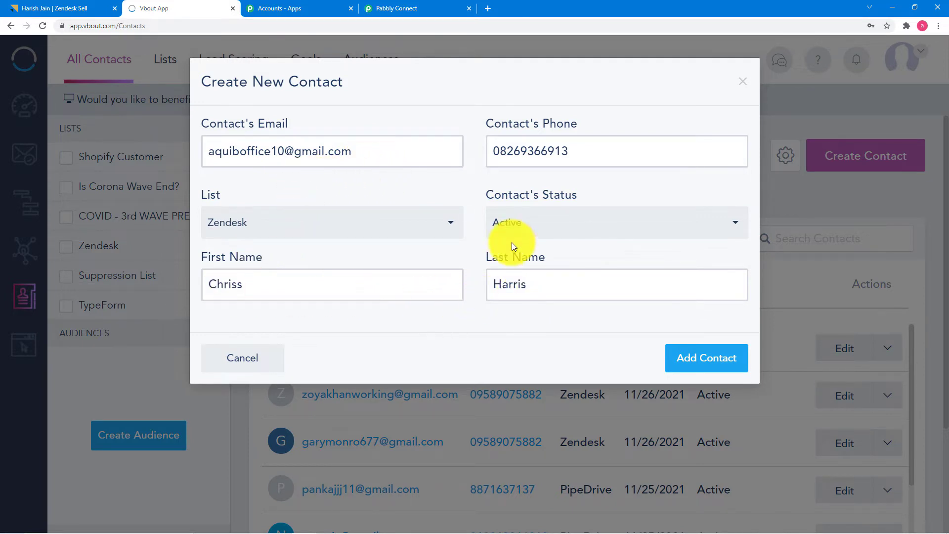
pyautogui.click(251, 232)
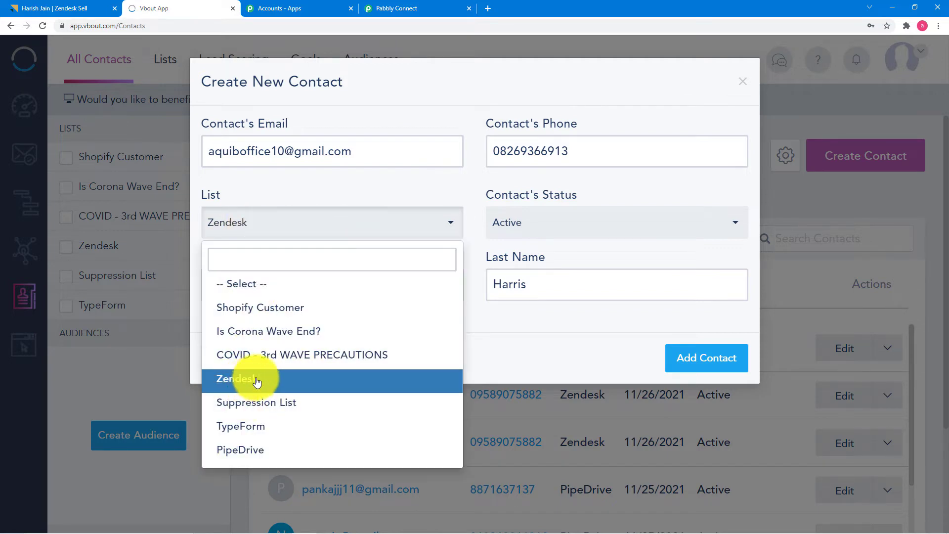
pyautogui.click(533, 346)
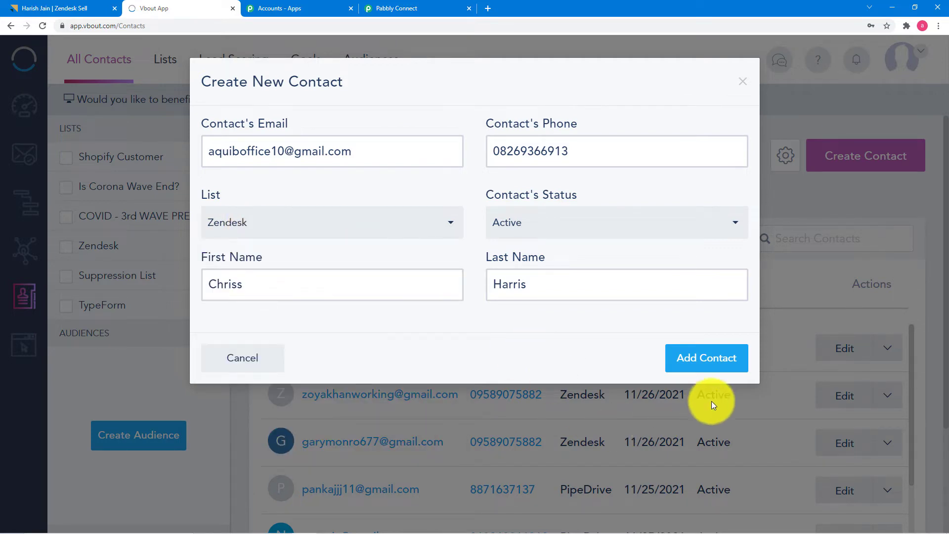
pyautogui.click(707, 359)
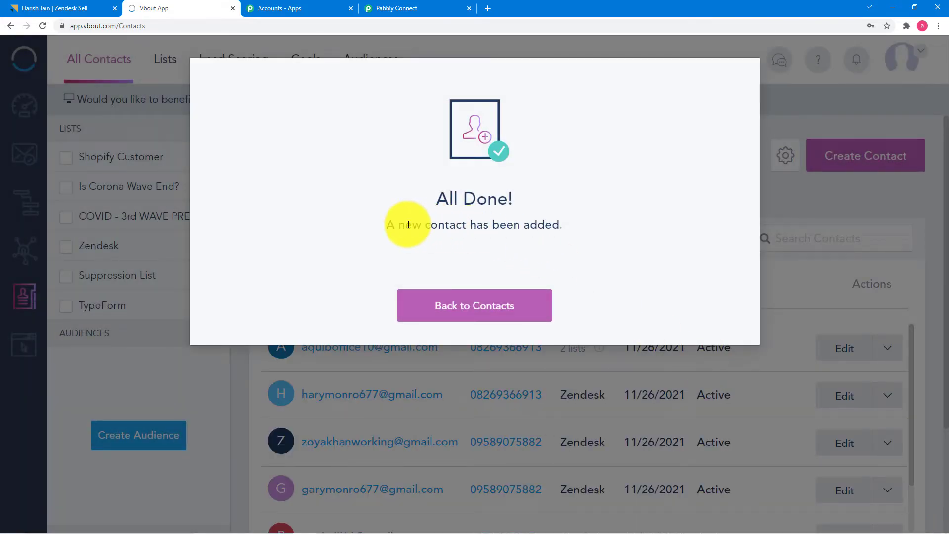
pyautogui.click(779, 266)
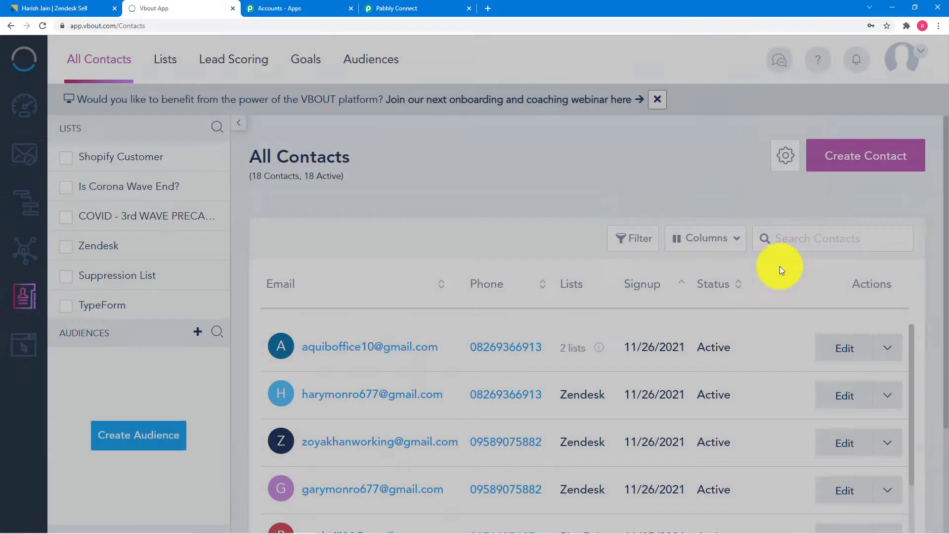
# Step: Switch to Pabbly Connect and review the contact fields captured in the trigger's webhook response
pyautogui.click(400, 4)
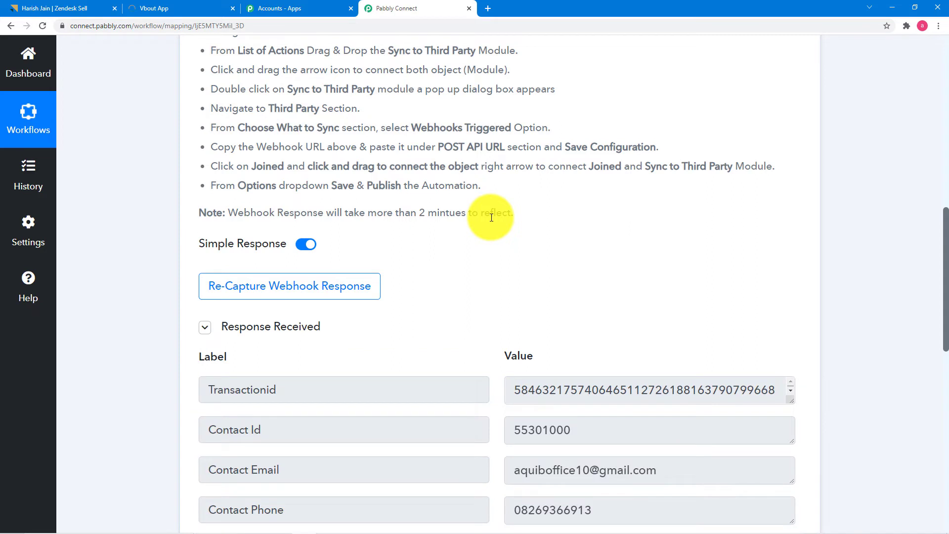
pyautogui.scroll(-5, 491, 217)
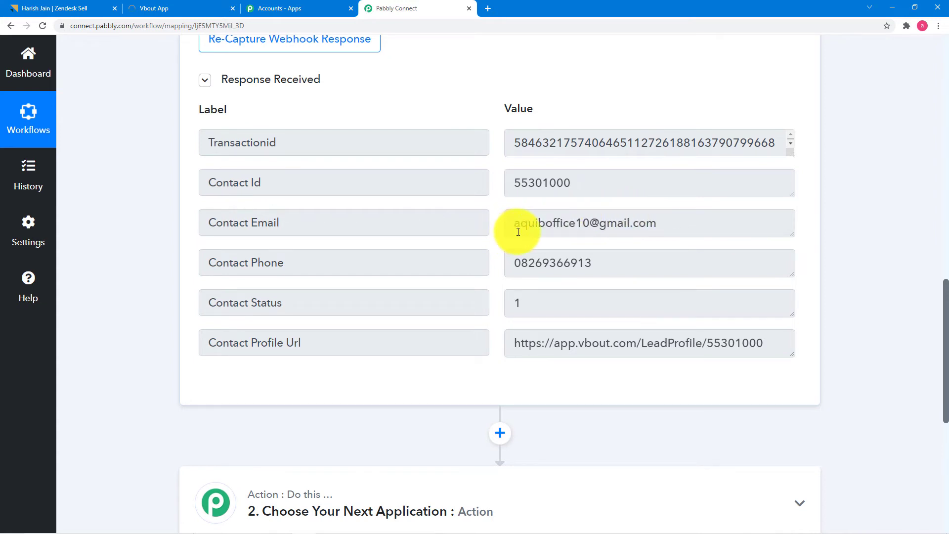
pyautogui.scroll(-2, 170, 191)
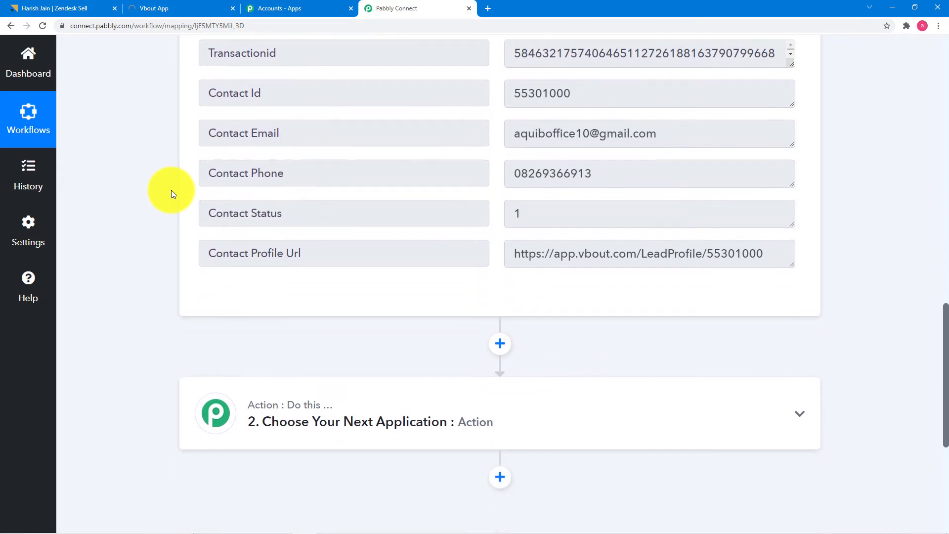
# Step: Set the workflow's second step to the Vbout app with the Get Contact by Email action event
pyautogui.scroll(-5, 171, 189)
pyautogui.click(299, 175)
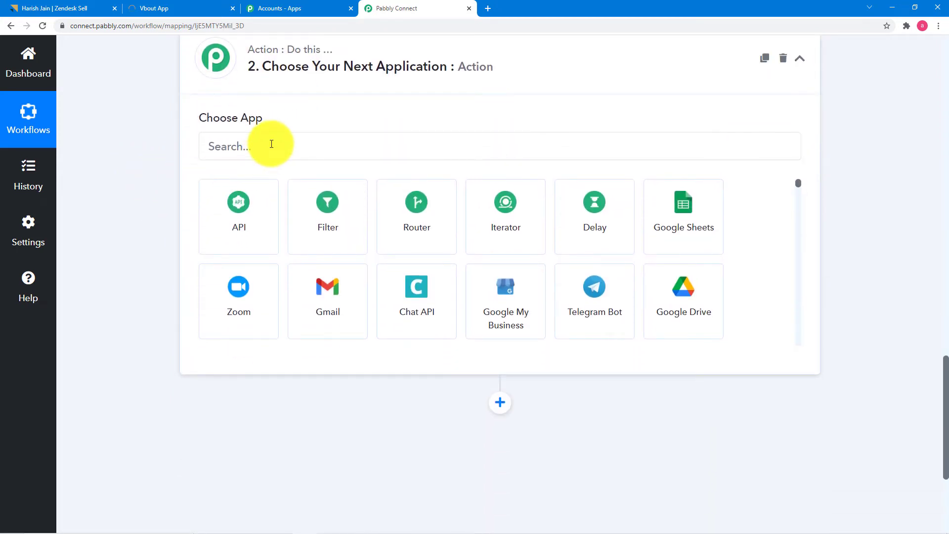
pyautogui.click(271, 144)
pyautogui.write('v')
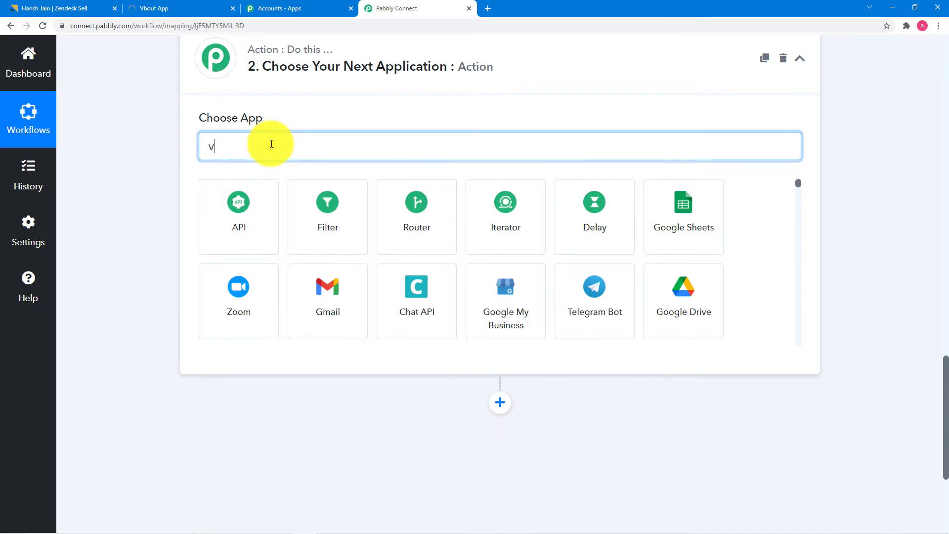
pyautogui.write('bou')
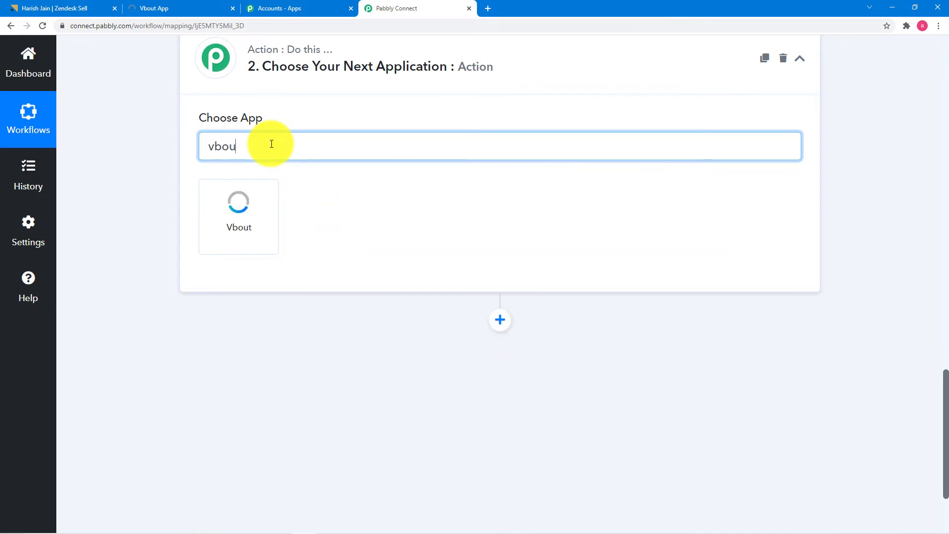
pyautogui.click(210, 217)
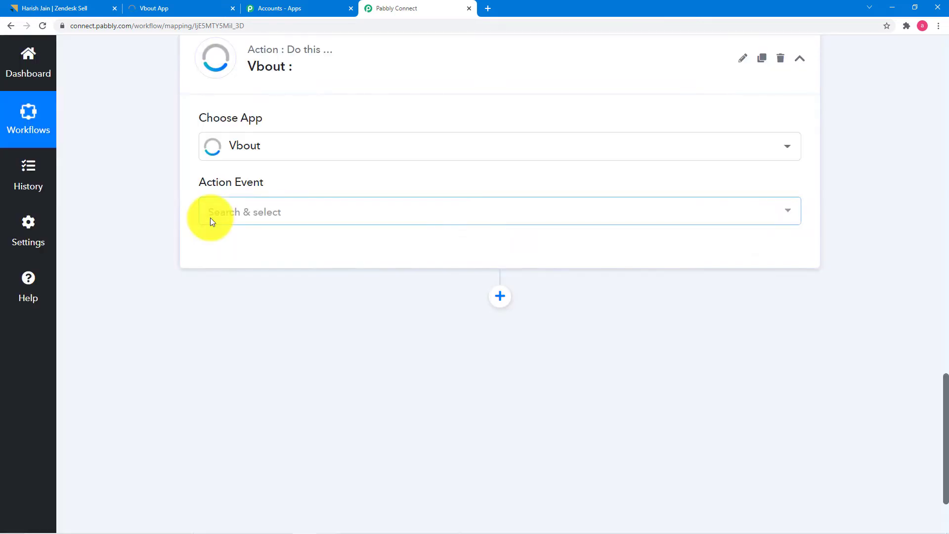
pyautogui.click(265, 222)
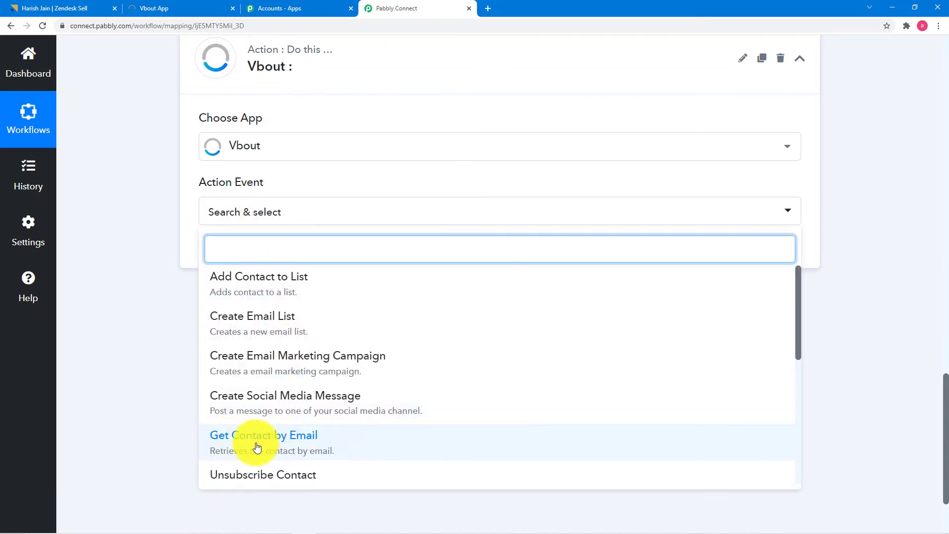
pyautogui.click(303, 447)
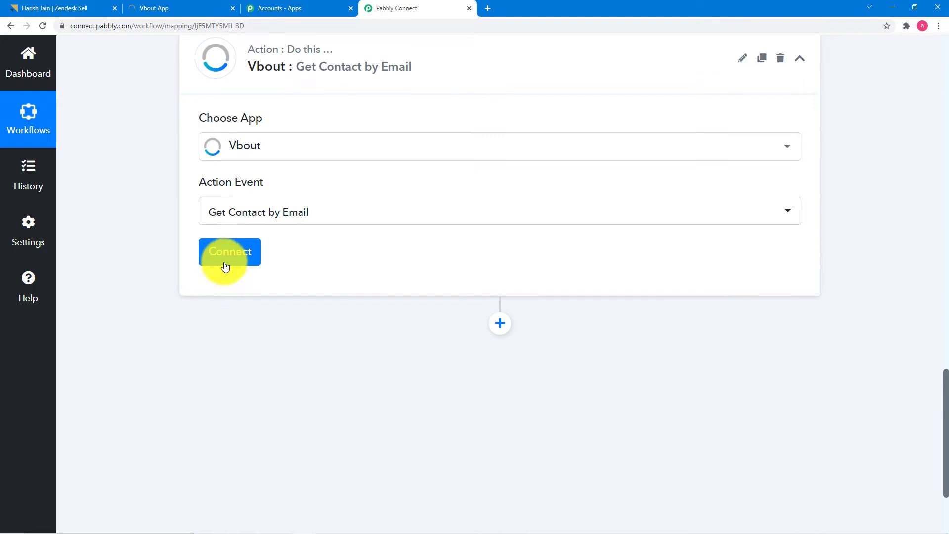
# Step: Start a new Vbout connection, switch to VBOUT and copy the API user key from the API Integrations settings
pyautogui.click(223, 257)
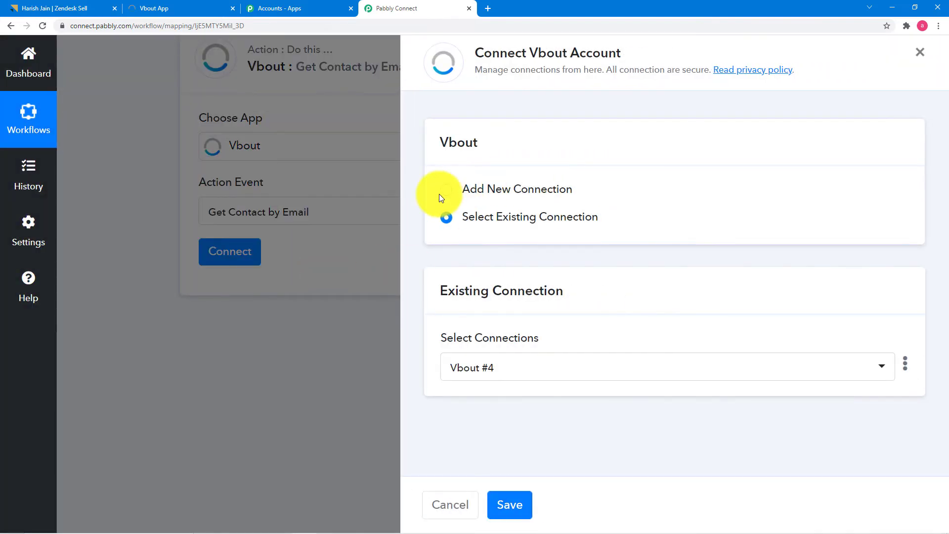
pyautogui.click(446, 192)
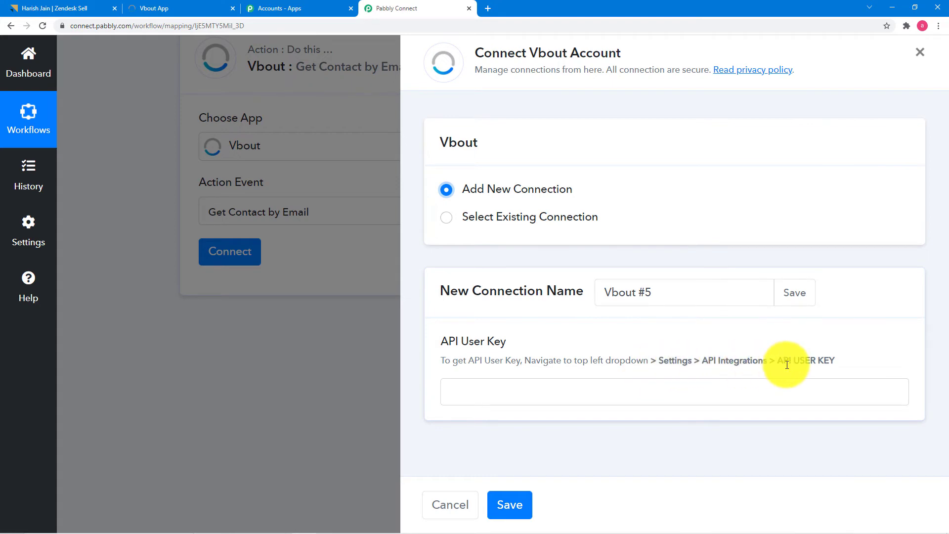
pyautogui.click(153, 12)
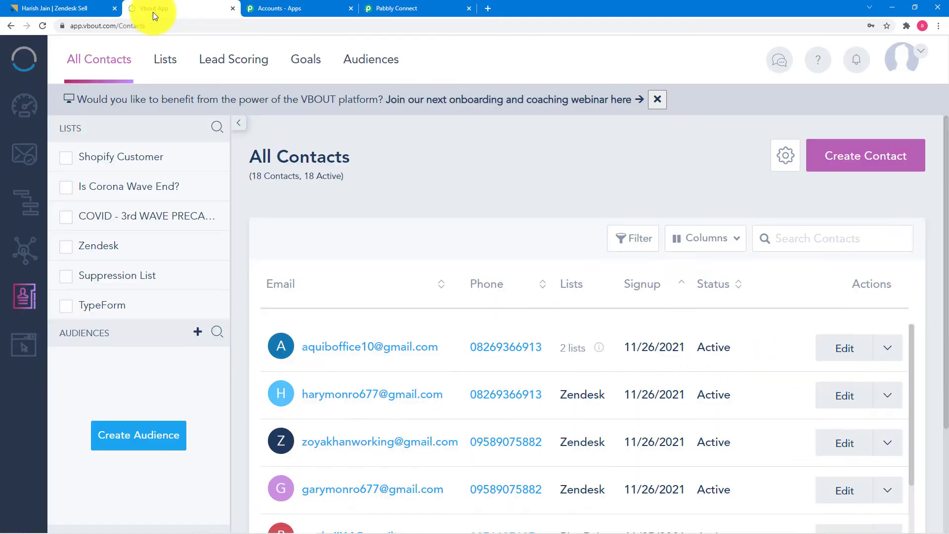
pyautogui.click(912, 72)
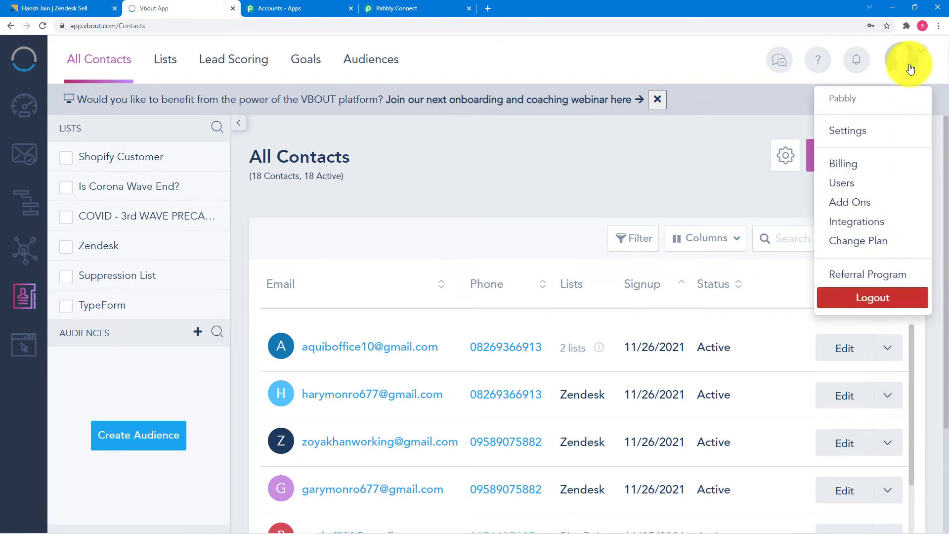
pyautogui.click(859, 137)
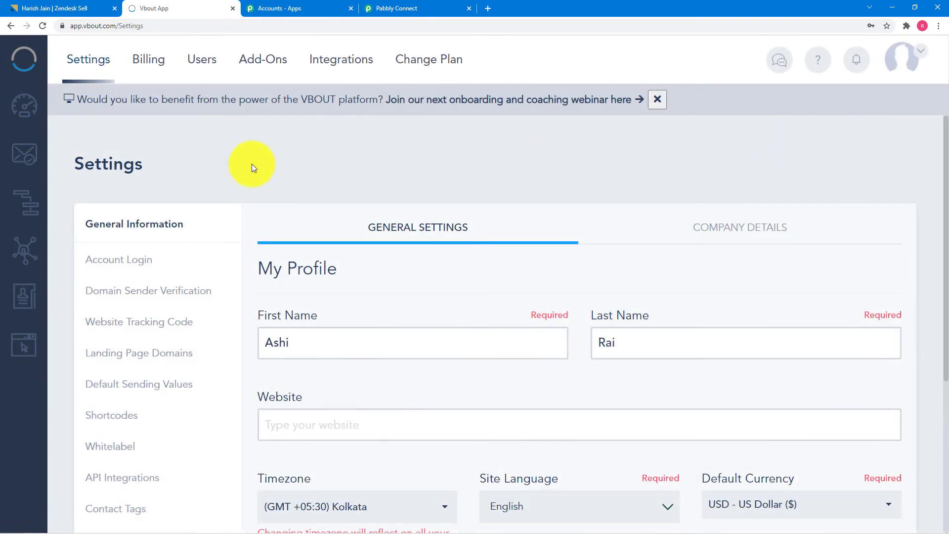
pyautogui.scroll(-4, 178, 163)
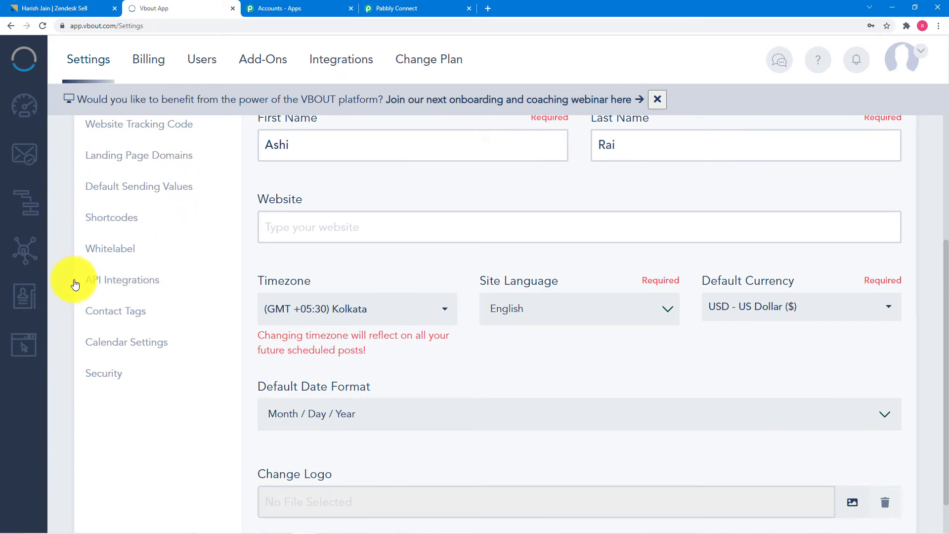
pyautogui.click(129, 285)
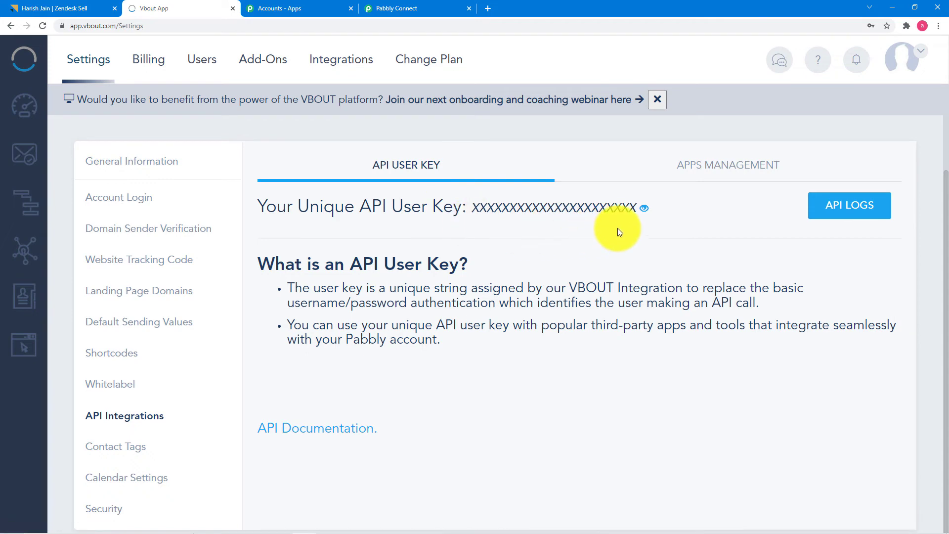
pyautogui.click(643, 212)
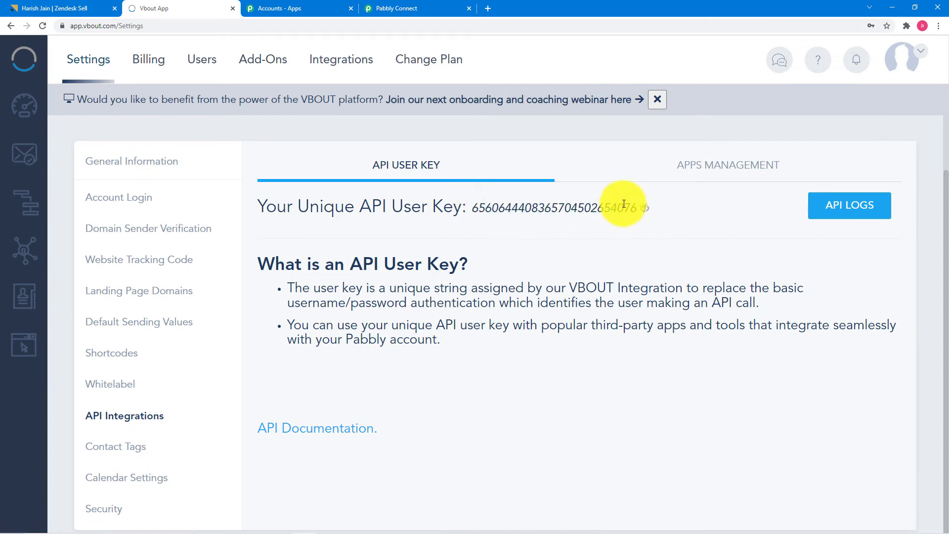
pyautogui.moveTo(634, 207); pyautogui.dragTo(479, 208)
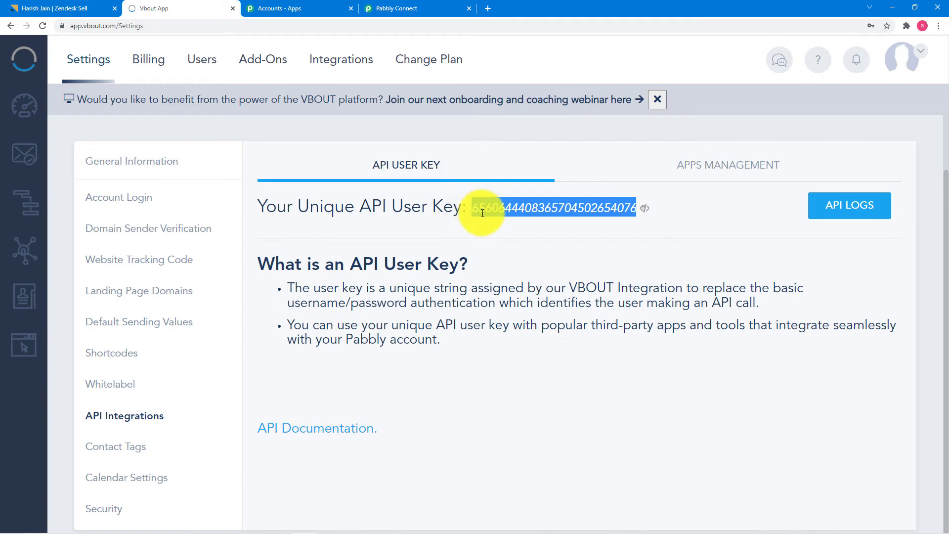
pyautogui.rightClick(483, 211)
pyautogui.click(496, 224)
# Step: Switch to Pabbly Connect, paste the API user key into the new Vbout connection and save it
pyautogui.click(403, 7)
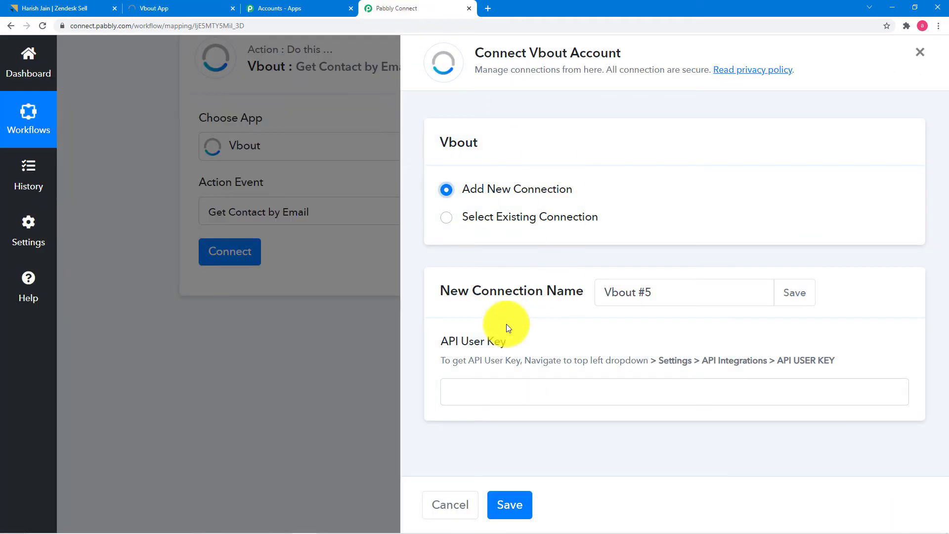
pyautogui.rightClick(475, 388)
pyautogui.click(500, 310)
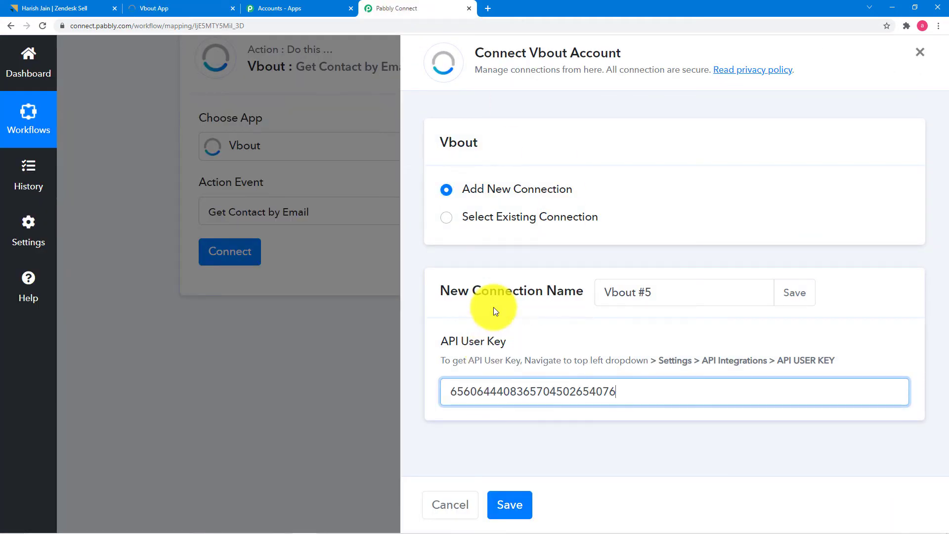
pyautogui.click(509, 503)
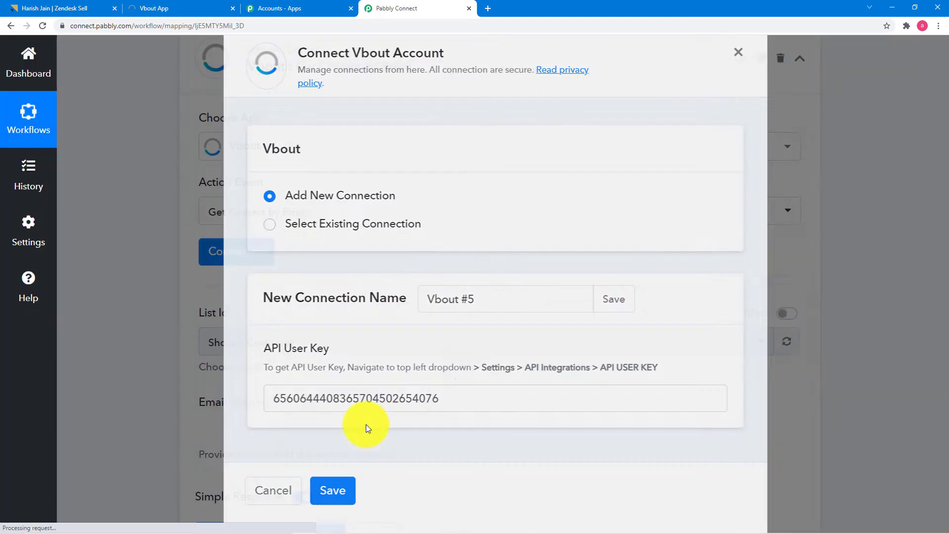
# Step: Choose Zendesk as the list for the Get Contact by Email action
pyautogui.scroll(-3, 129, 296)
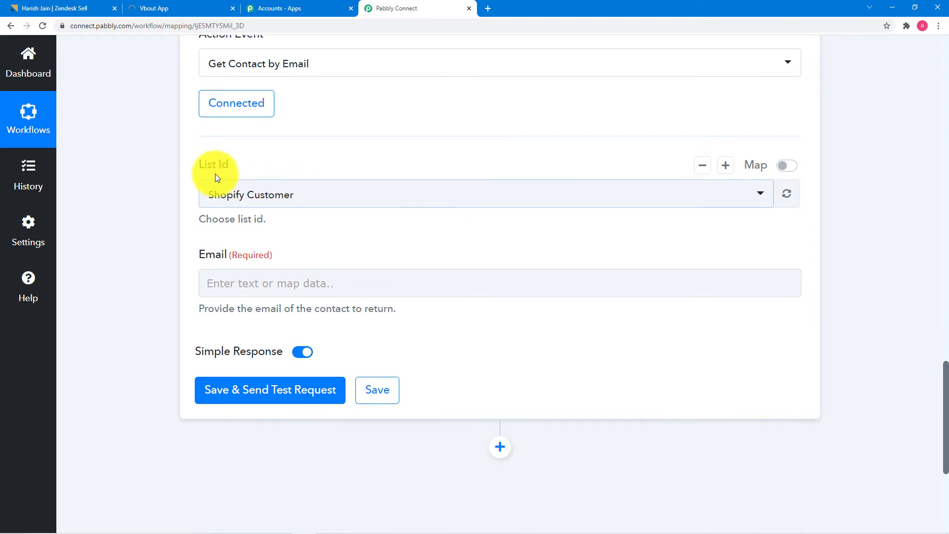
pyautogui.click(321, 202)
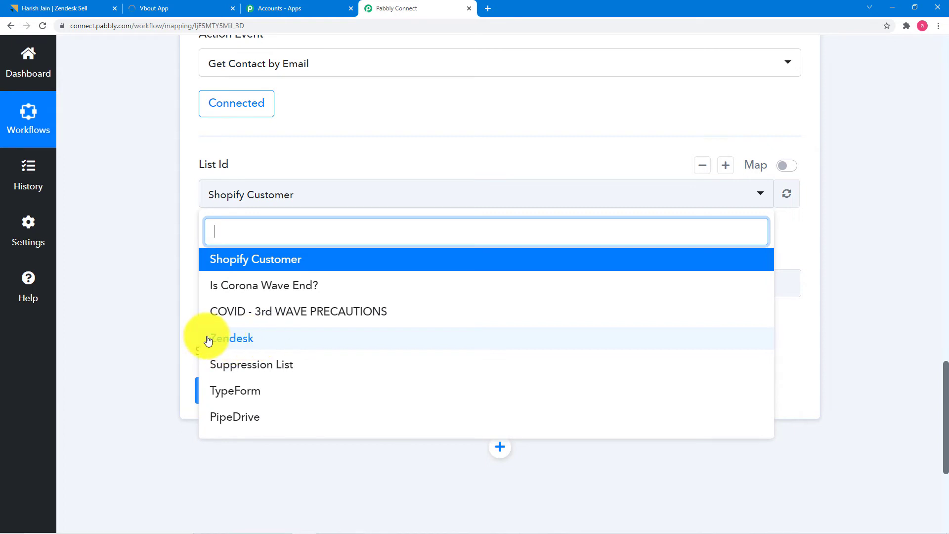
pyautogui.click(255, 344)
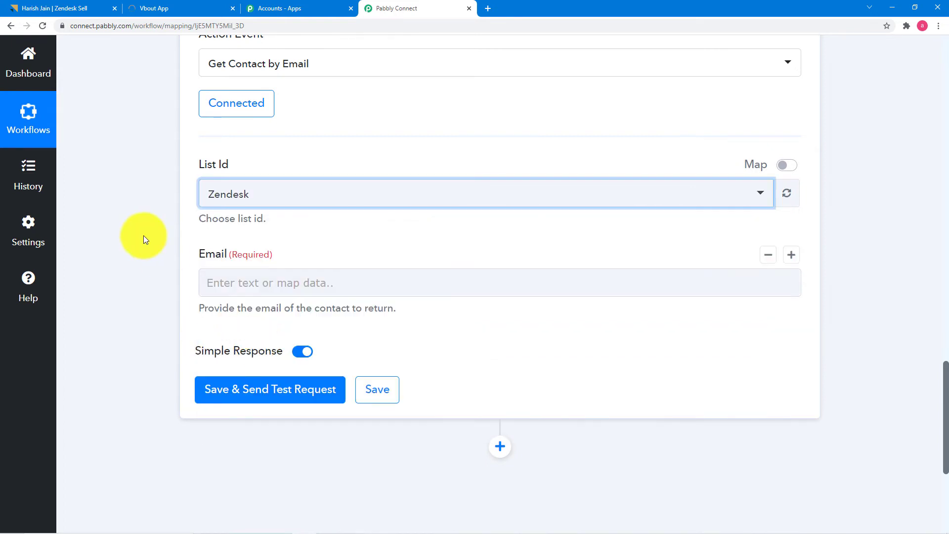
# Step: Map the action's Email to the Contact Email from the New User Joined to a List trigger and send a test request
pyautogui.scroll(-1, 204, 270)
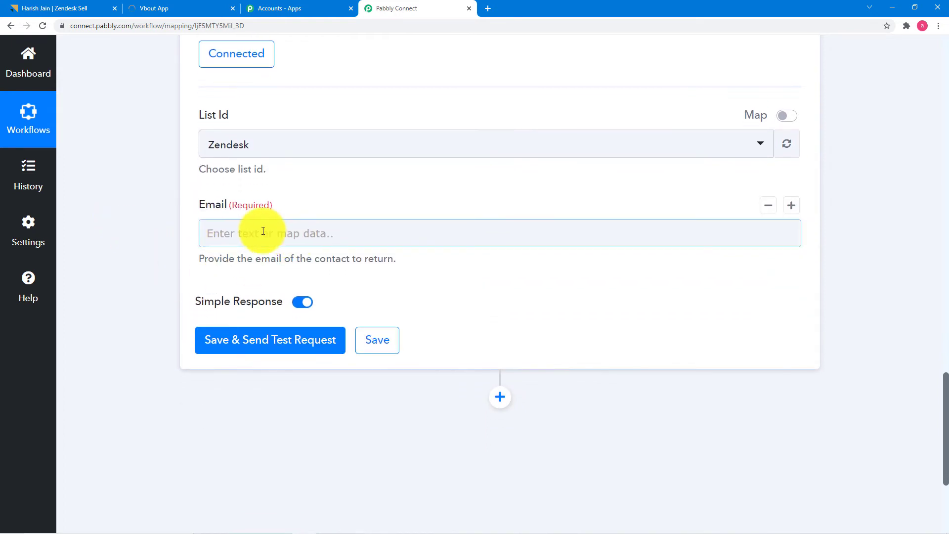
pyautogui.scroll(2, 337, 205)
pyautogui.scroll(10, 337, 204)
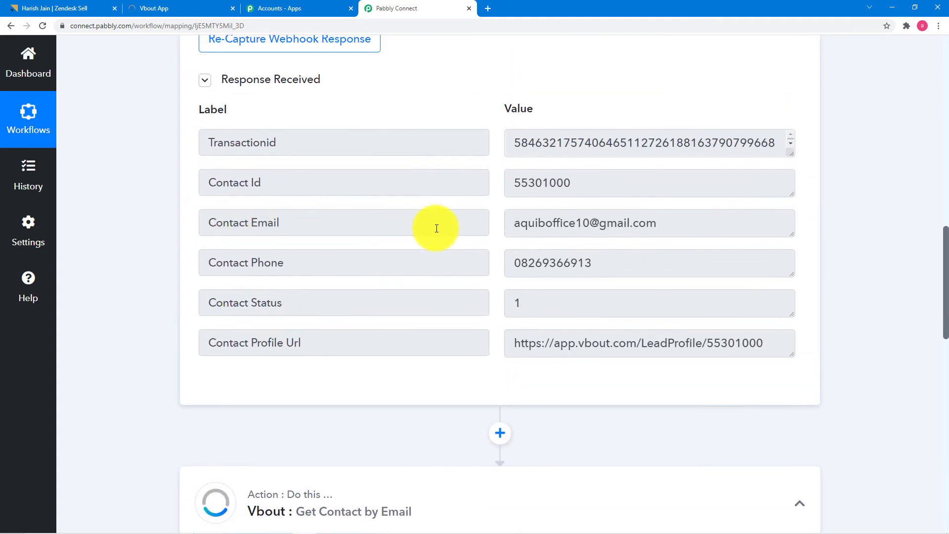
pyautogui.scroll(-12, 158, 218)
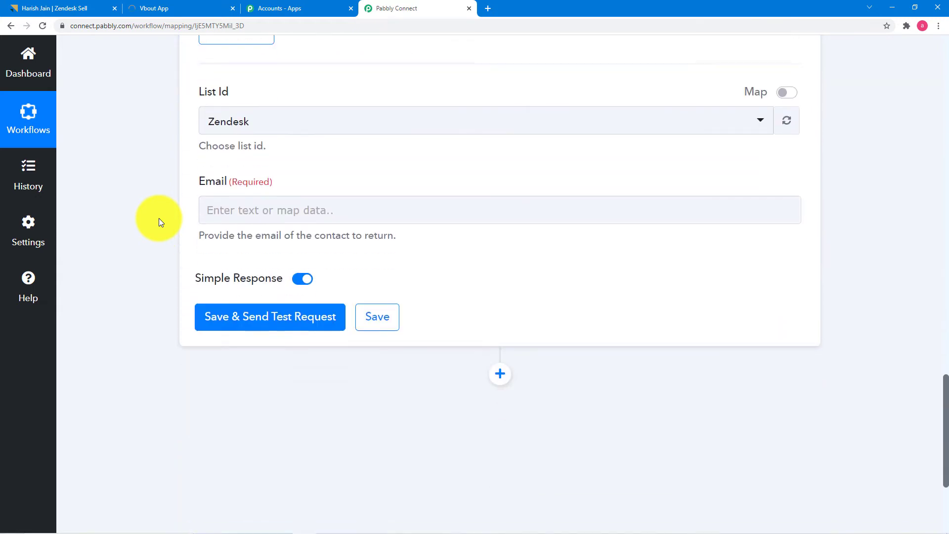
pyautogui.click(319, 184)
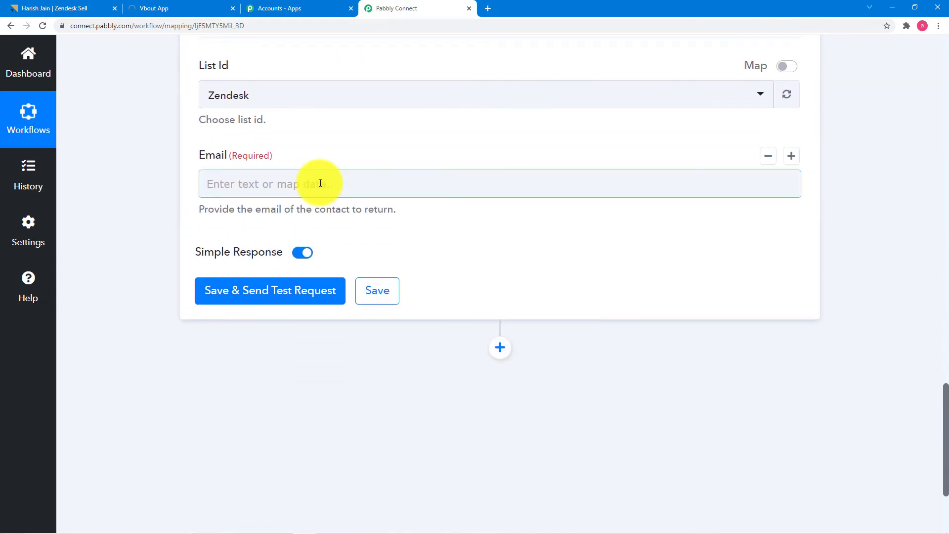
pyautogui.scroll(-2, 296, 237)
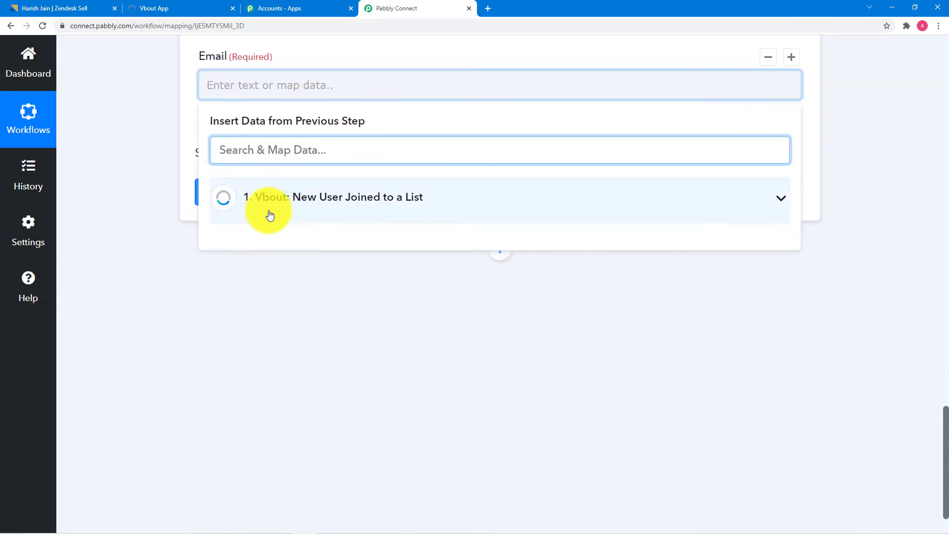
pyautogui.click(326, 209)
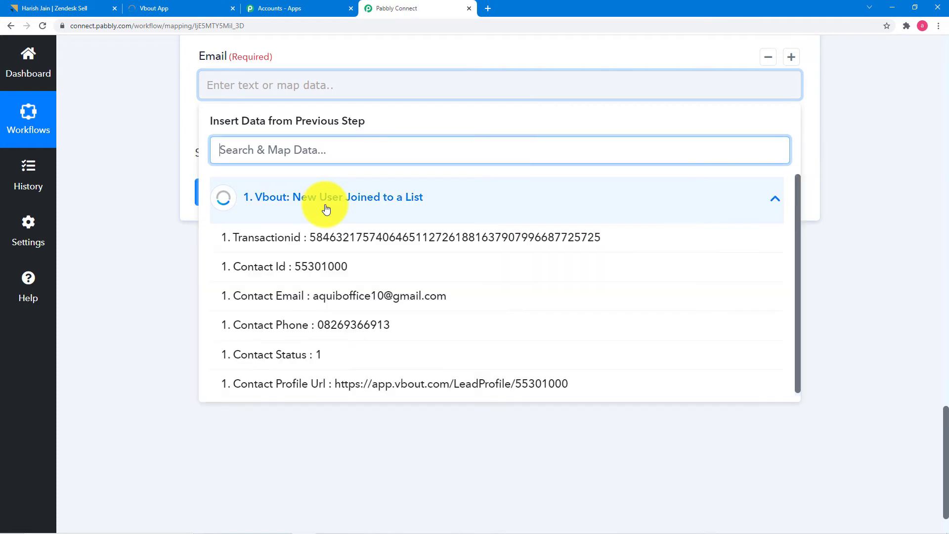
pyautogui.click(339, 303)
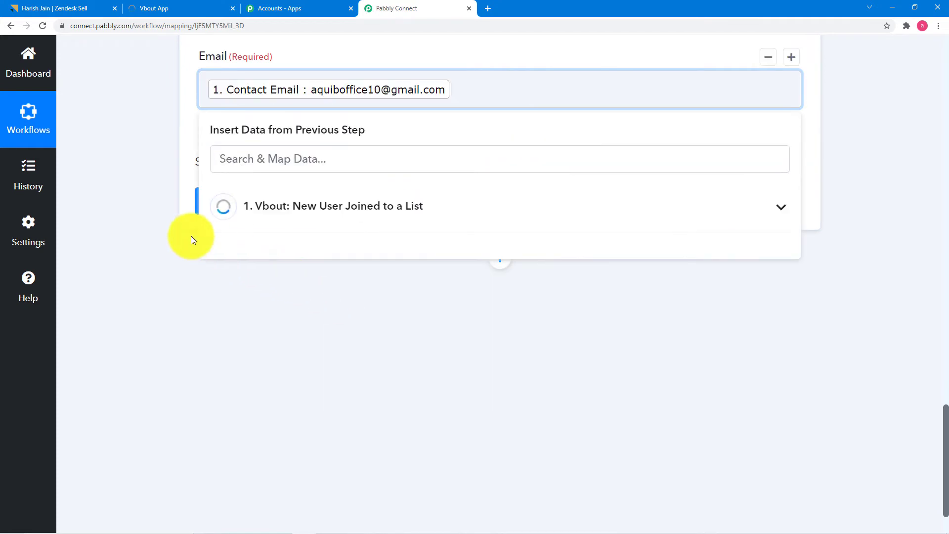
pyautogui.click(152, 214)
pyautogui.click(224, 210)
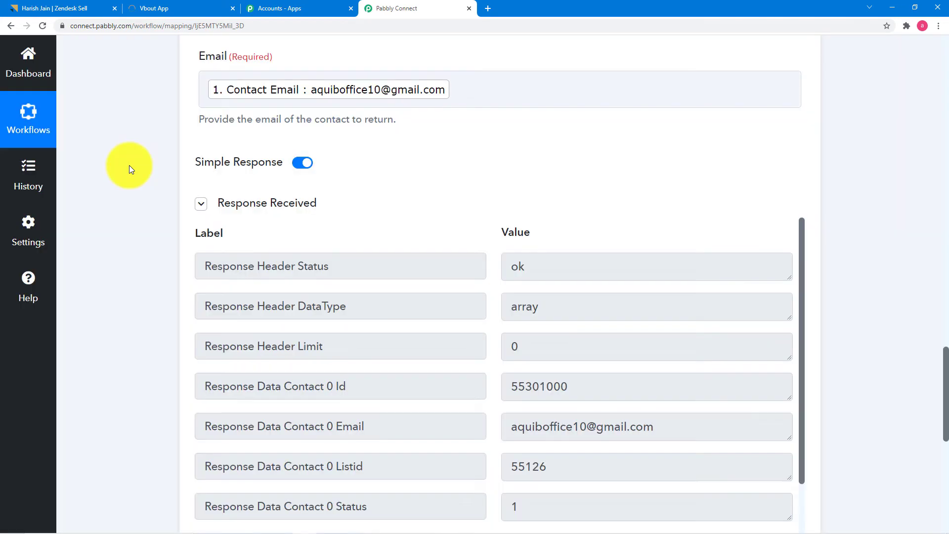
# Step: Review the contact fields returned by the Get Contact by Email test request, and switch to Zendesk Sell
pyautogui.scroll(-3, 129, 165)
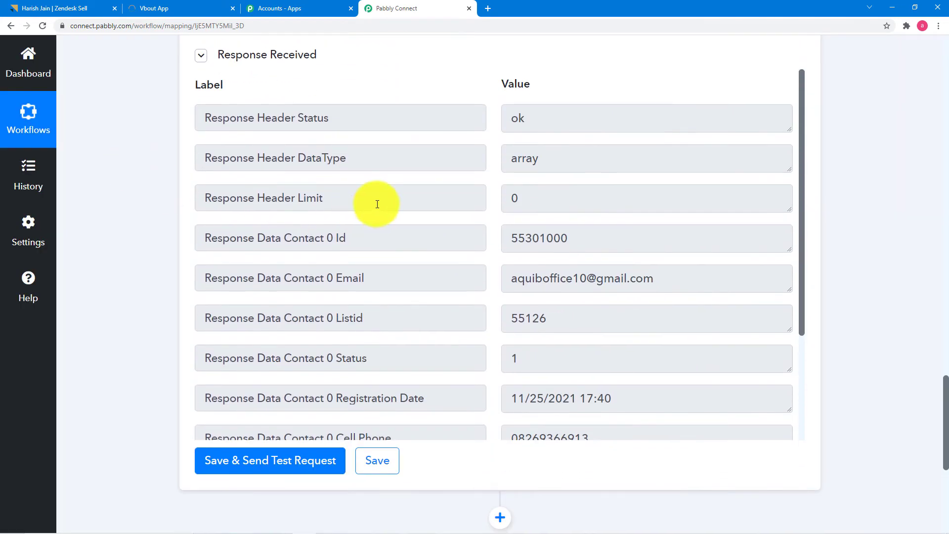
pyautogui.scroll(-5, 427, 205)
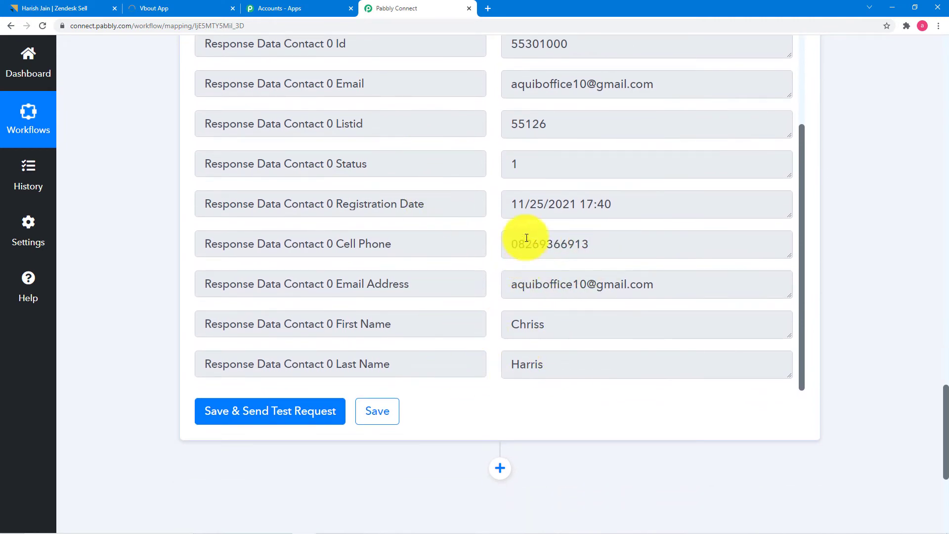
pyautogui.scroll(2, 382, 175)
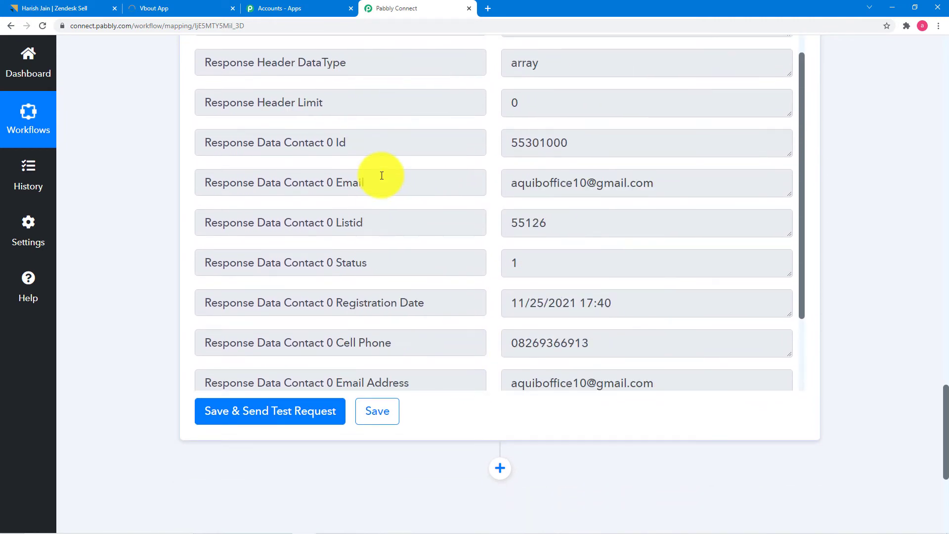
pyautogui.scroll(-2, 381, 175)
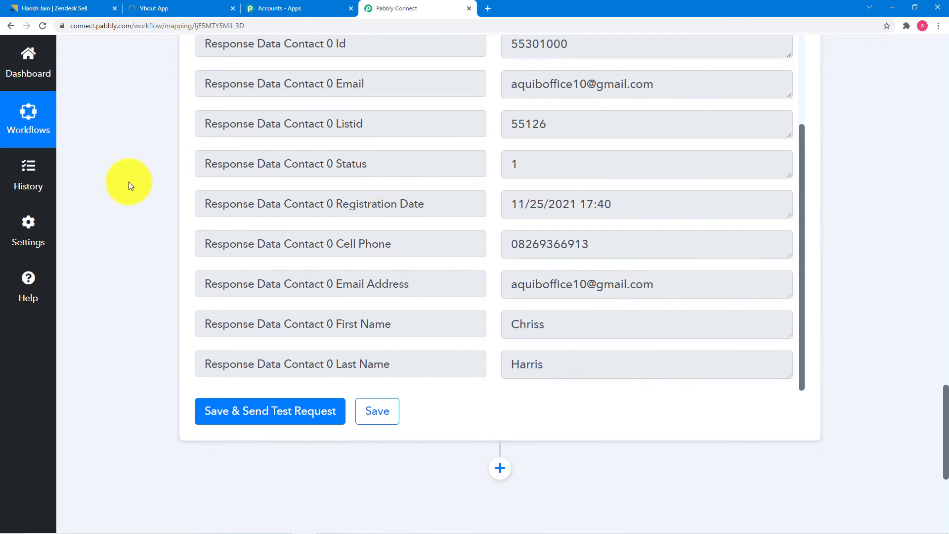
pyautogui.scroll(-4, 129, 183)
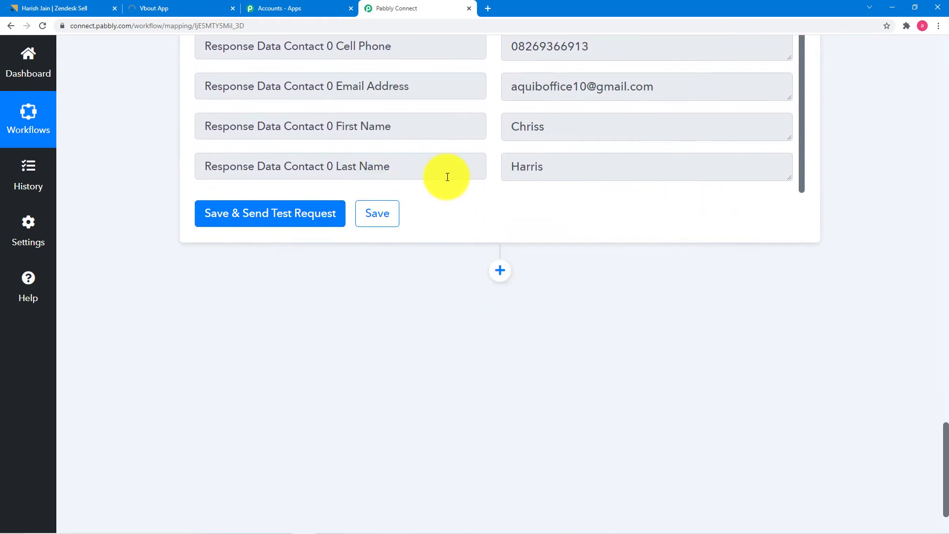
pyautogui.click(38, 4)
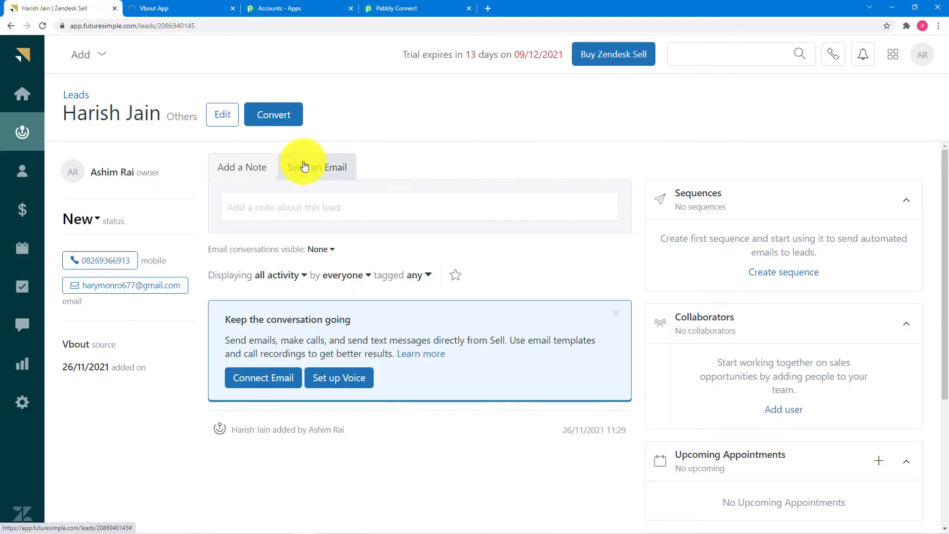
# Step: Switch to Pabbly Connect and add a Zendesk Sell action with the Create Lead event after the Get Contact by Email action
pyautogui.click(391, 18)
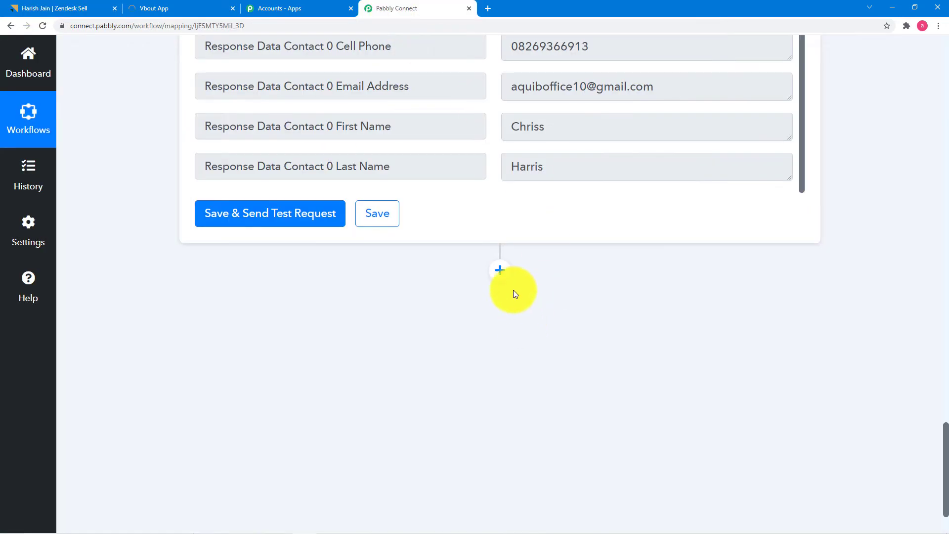
pyautogui.click(500, 269)
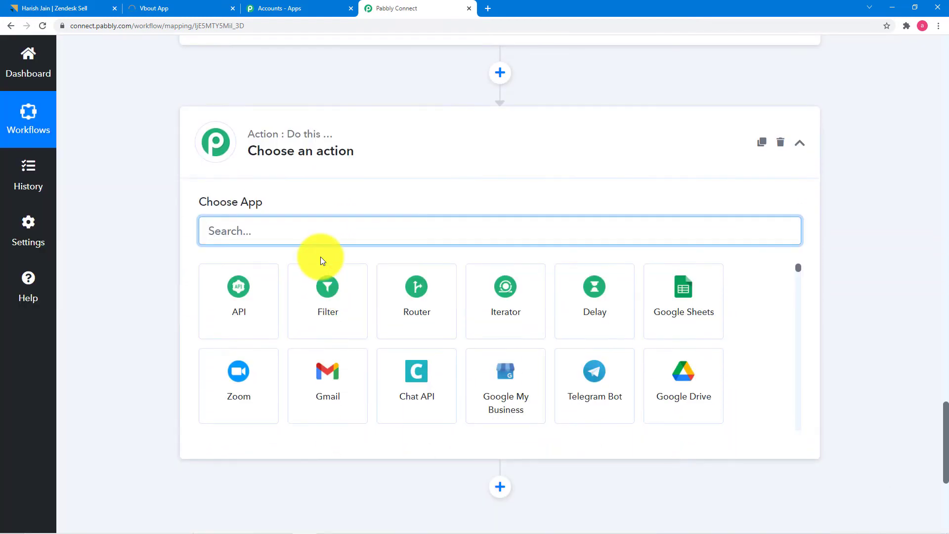
pyautogui.write('zen')
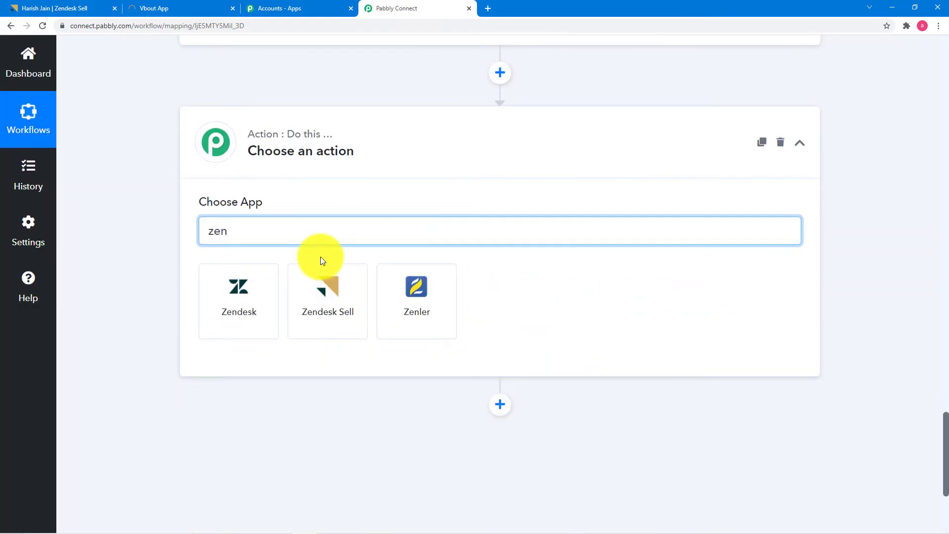
pyautogui.click(342, 316)
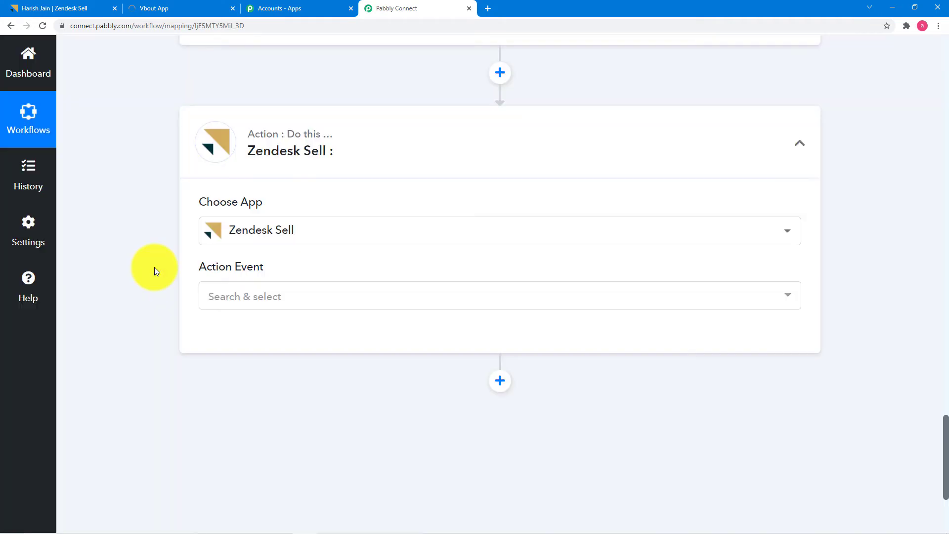
pyautogui.scroll(-3, 227, 288)
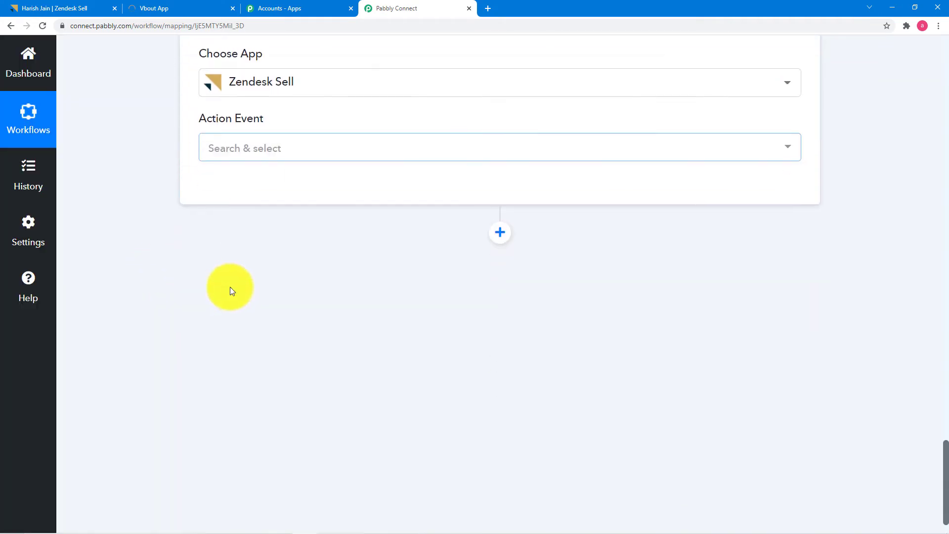
pyautogui.click(260, 161)
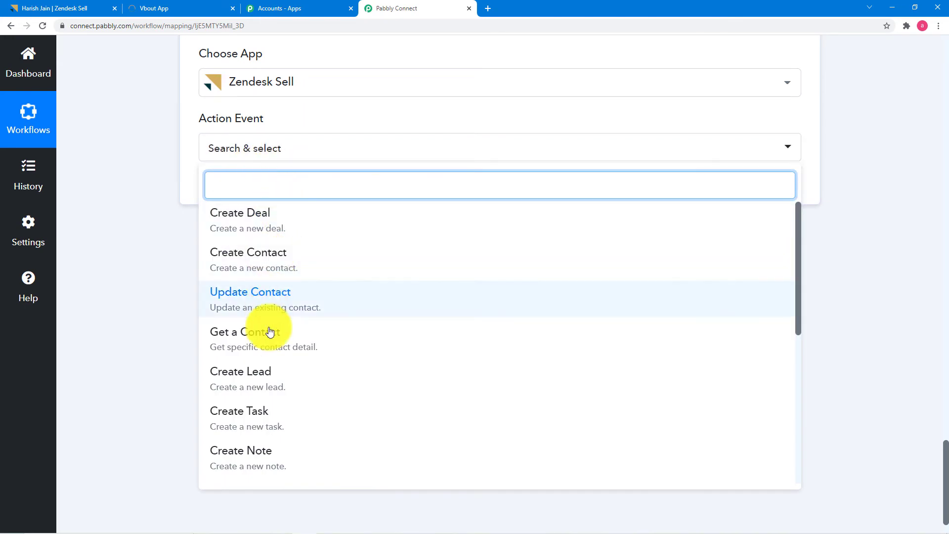
pyautogui.scroll(-2, 269, 333)
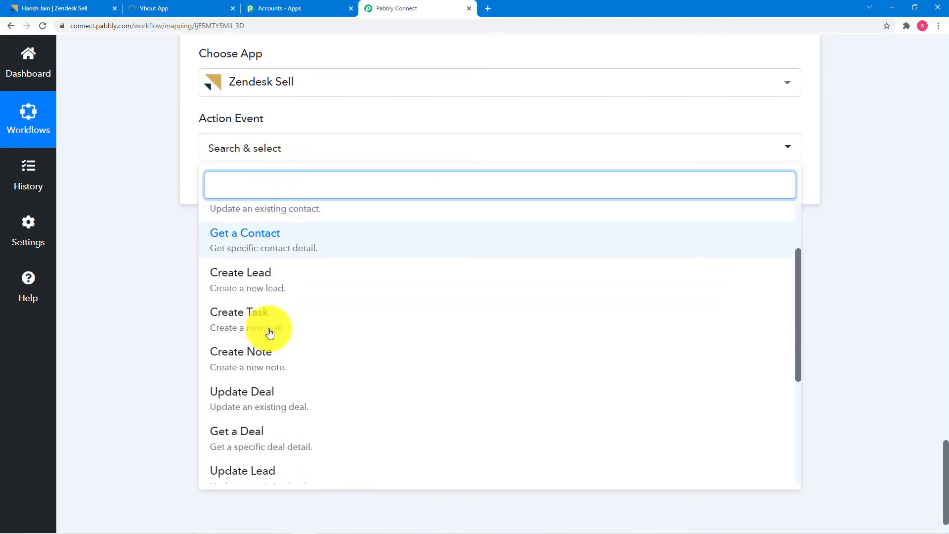
pyautogui.click(248, 288)
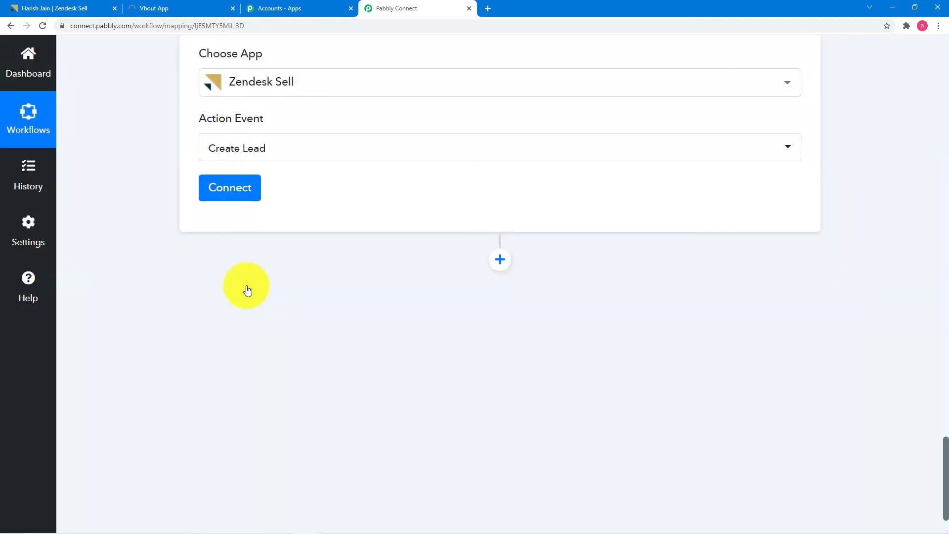
# Step: Add a new Zendesk Sell connection to the Create Lead action and authorize Pabbly Connect to access the account
pyautogui.click(229, 190)
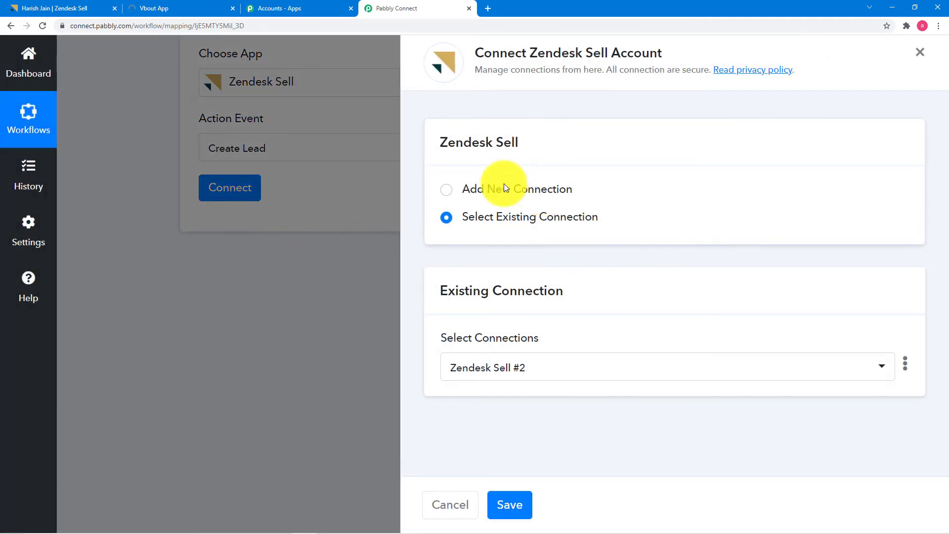
pyautogui.click(448, 195)
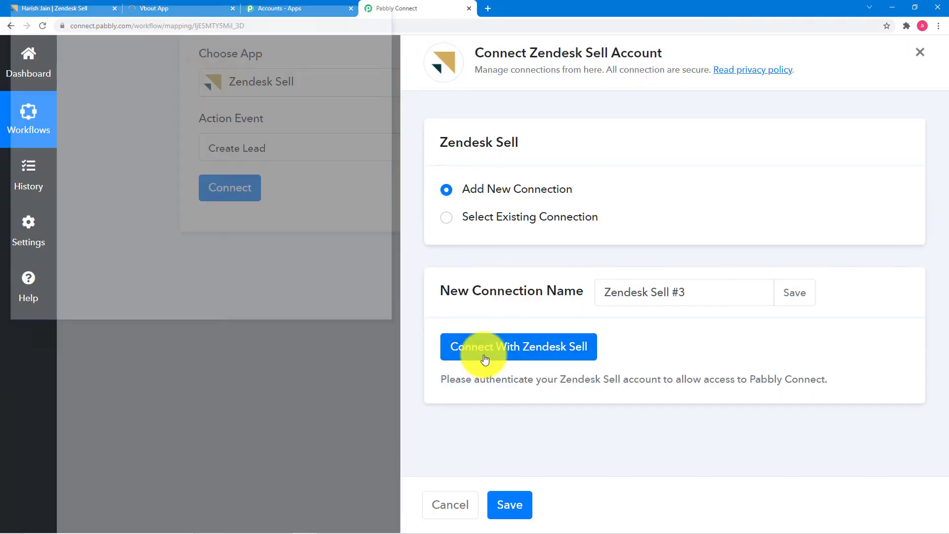
pyautogui.click(484, 359)
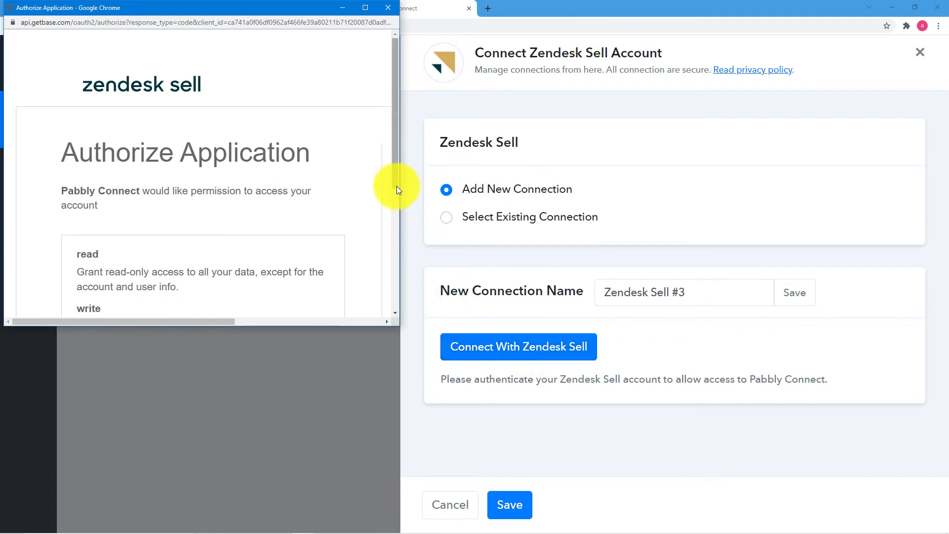
pyautogui.moveTo(395, 182); pyautogui.dragTo(389, 305)
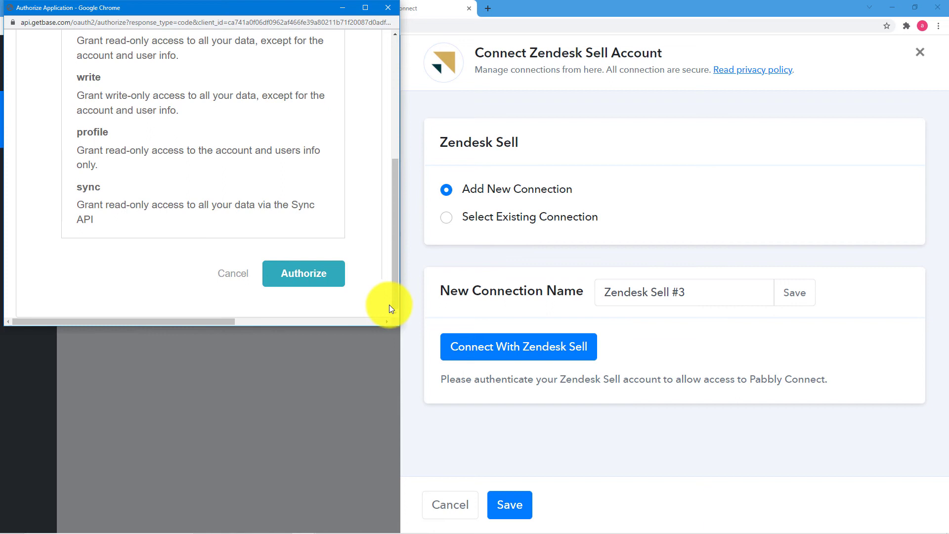
pyautogui.click(301, 277)
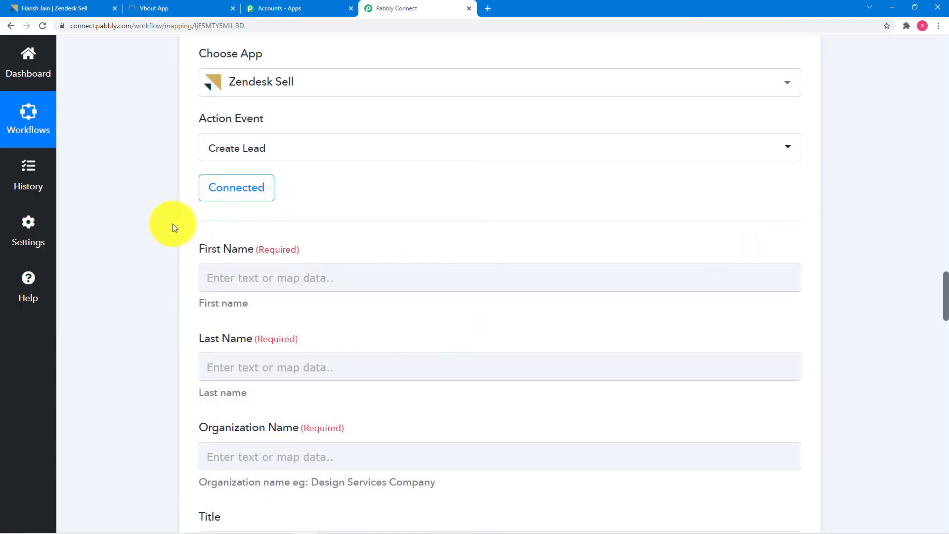
# Step: Map the lead's First Name to Response Data Contact 0 First Name from the Get Contact by Email step
pyautogui.scroll(-3, 173, 226)
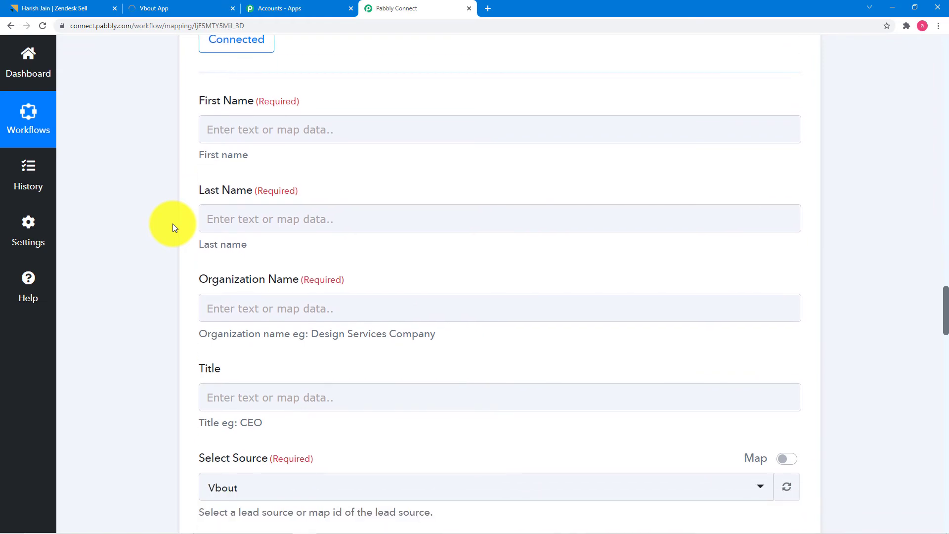
pyautogui.scroll(15, 367, 178)
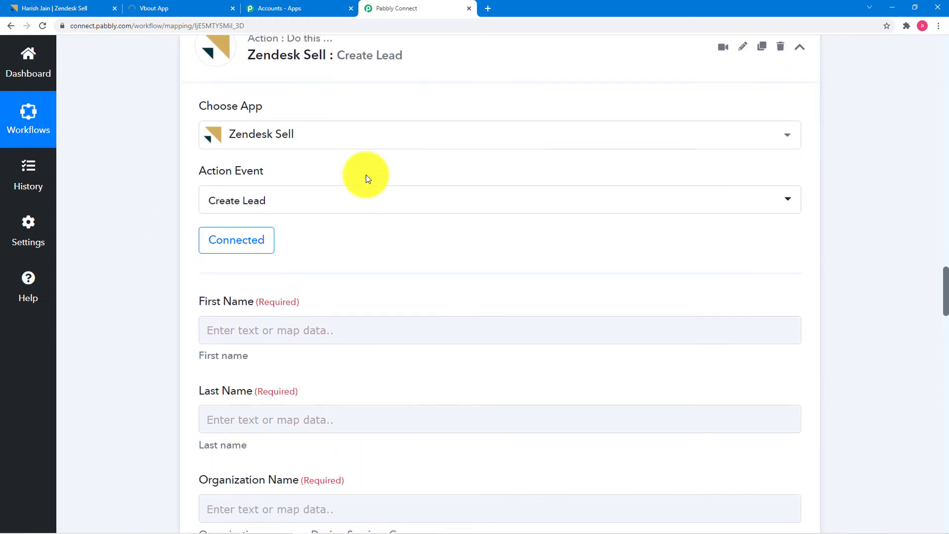
pyautogui.scroll(-10, 365, 173)
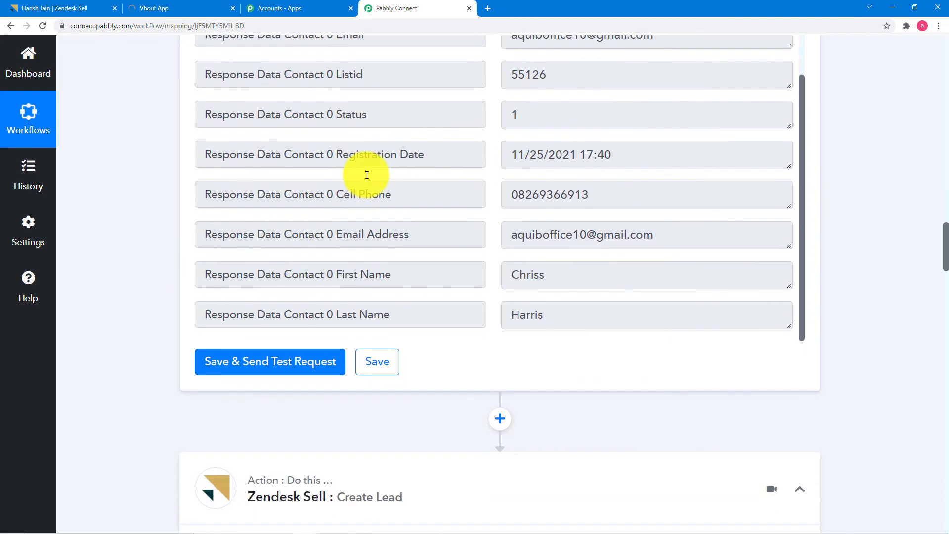
pyautogui.scroll(-5, 366, 178)
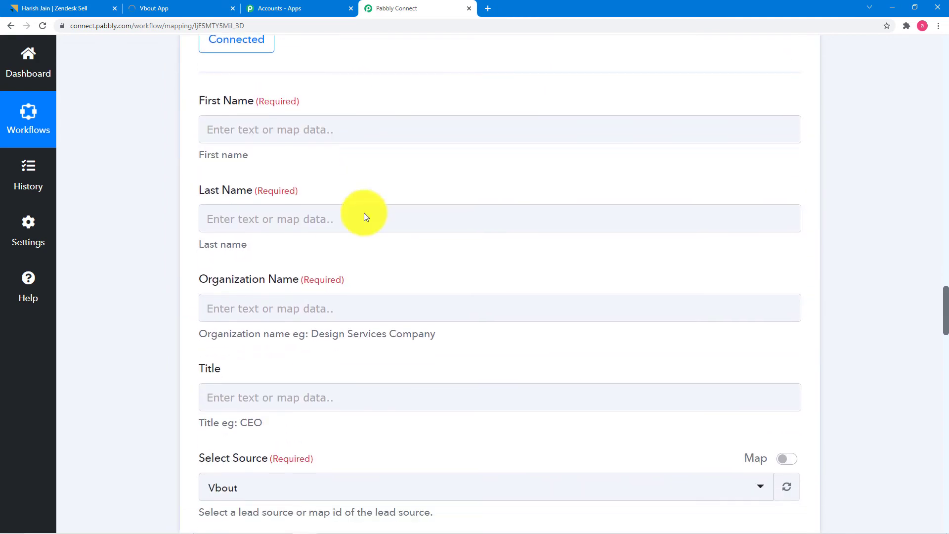
pyautogui.click(326, 128)
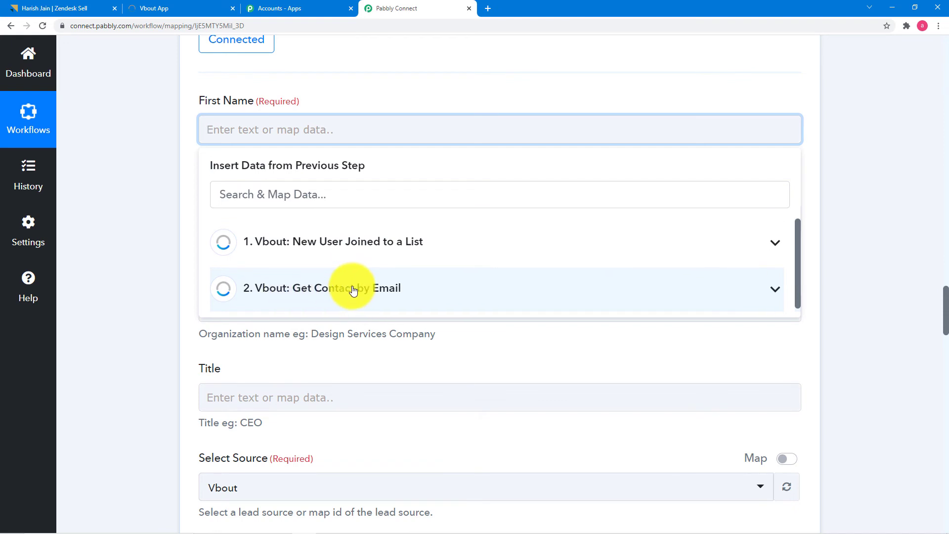
pyautogui.click(332, 296)
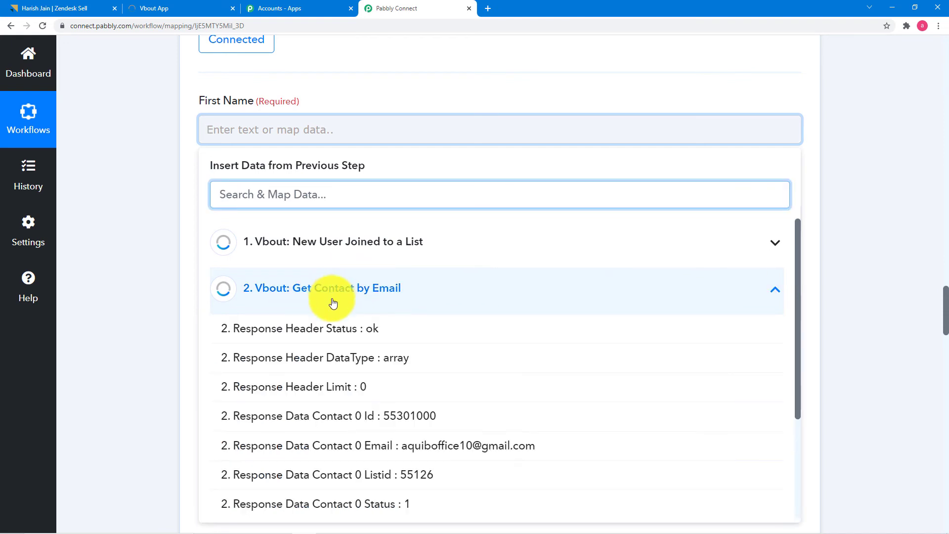
pyautogui.scroll(-3, 341, 348)
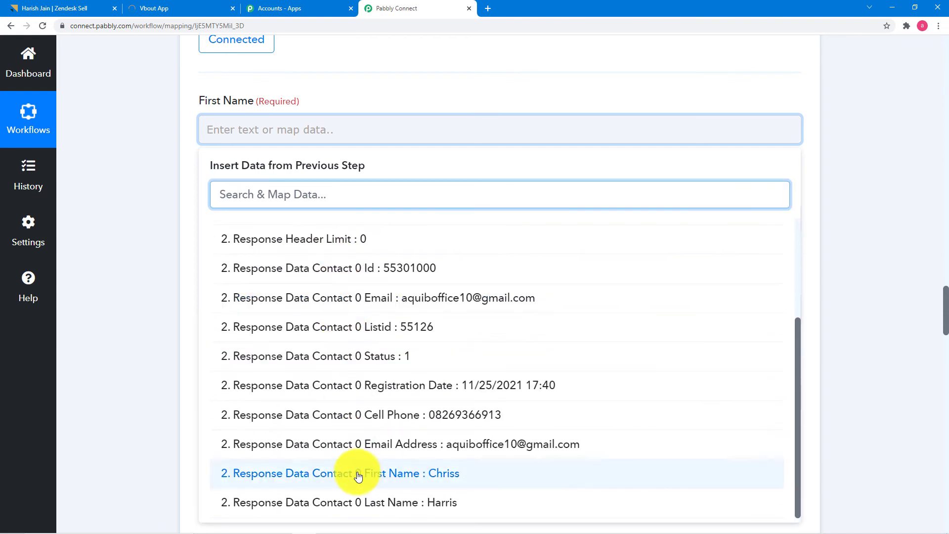
pyautogui.click(358, 475)
pyautogui.click(182, 277)
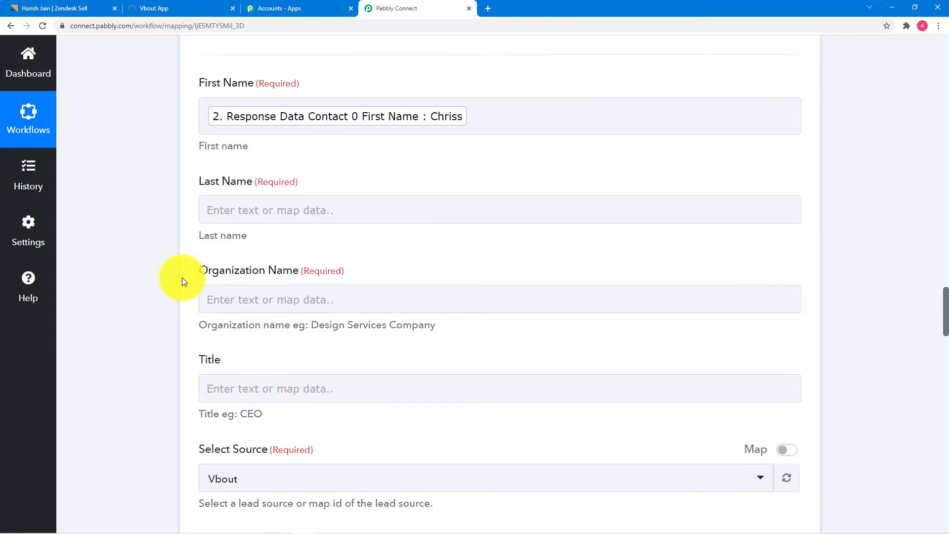
# Step: Map the lead's Last Name to Response Data Contact 0 Last Name from the Get Contact by Email step
pyautogui.scroll(-2, 182, 277)
pyautogui.click(314, 129)
pyautogui.click(338, 287)
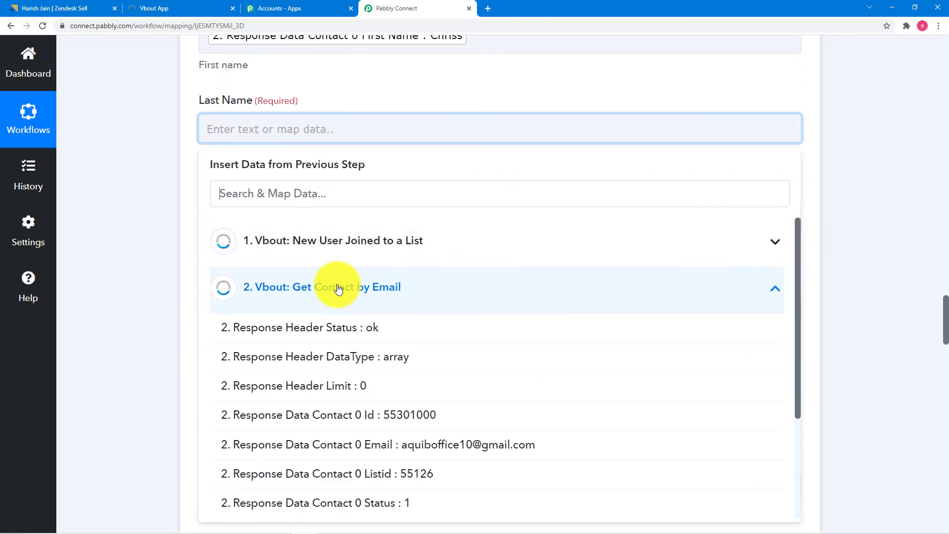
pyautogui.scroll(-3, 364, 398)
pyautogui.click(371, 502)
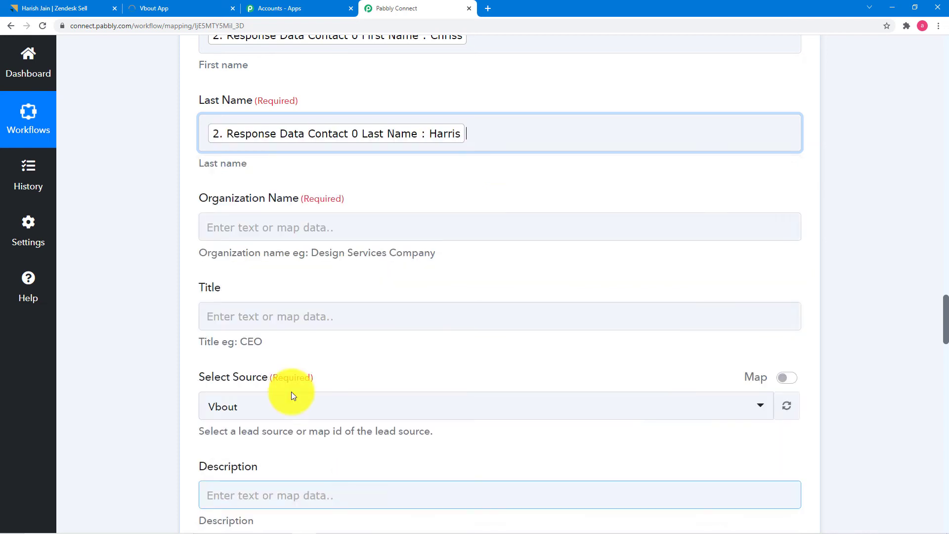
pyautogui.click(157, 246)
# Step: Set the lead's Organization Name to Others
pyautogui.scroll(-3, 157, 245)
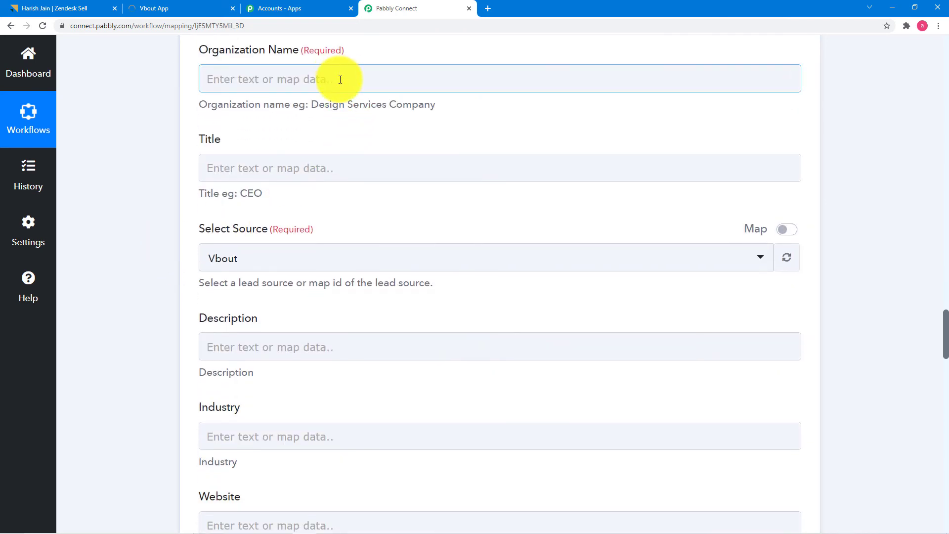
pyautogui.click(340, 80)
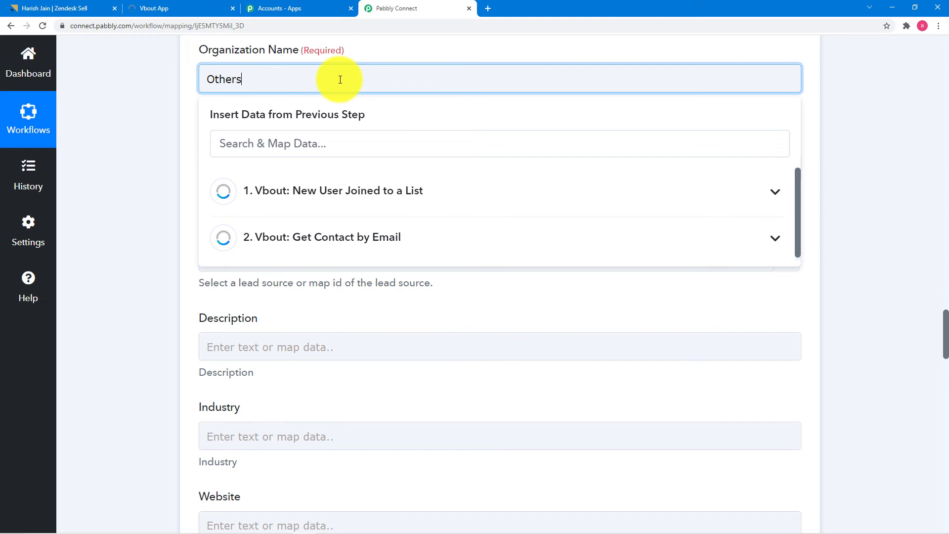
pyautogui.click(197, 110)
pyautogui.scroll(-2, 229, 127)
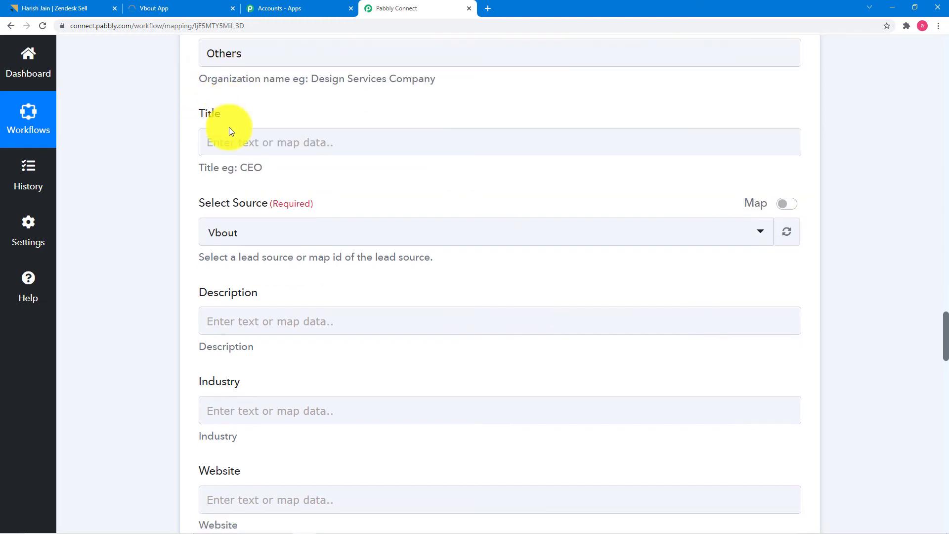
# Step: Leave Title empty and check which lead sources the required Select Source field offers
pyautogui.click(270, 64)
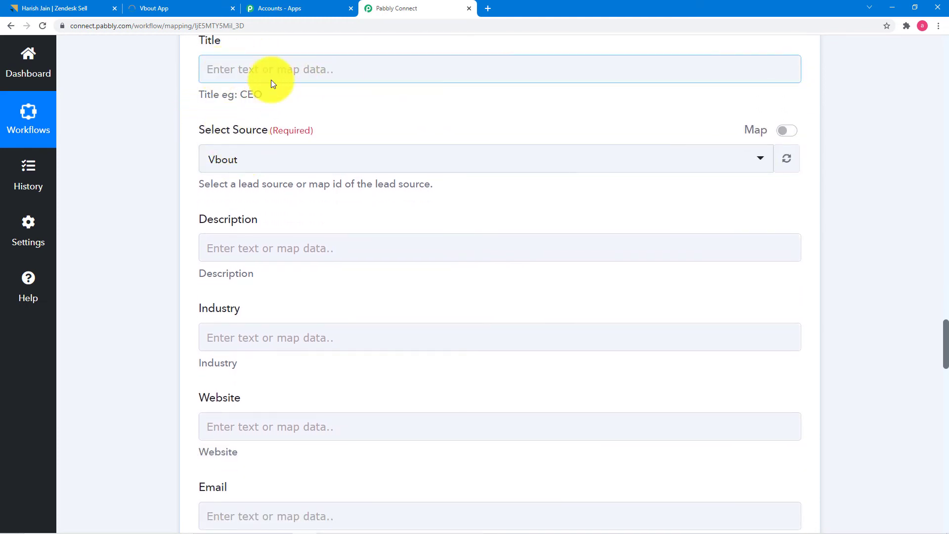
pyautogui.scroll(-2, 357, 87)
pyautogui.scroll(2, 286, 99)
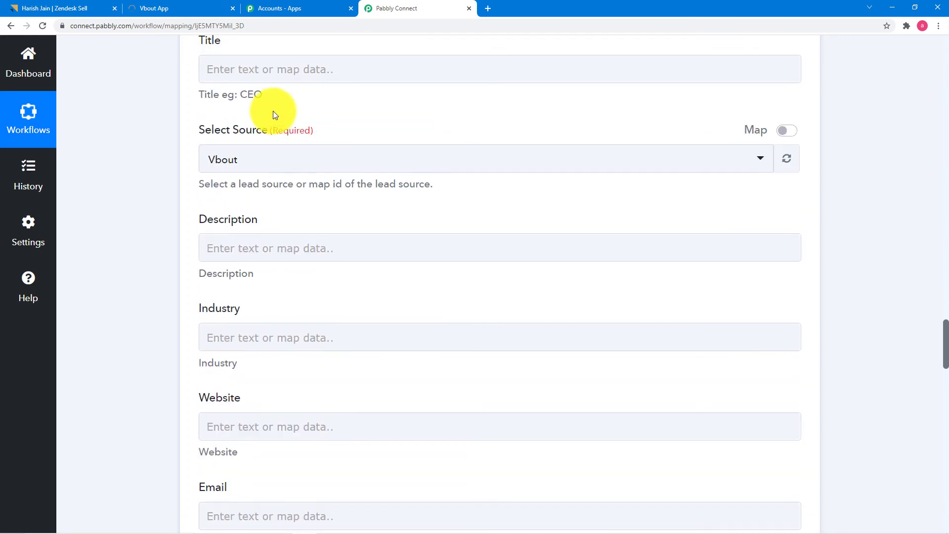
pyautogui.click(412, 170)
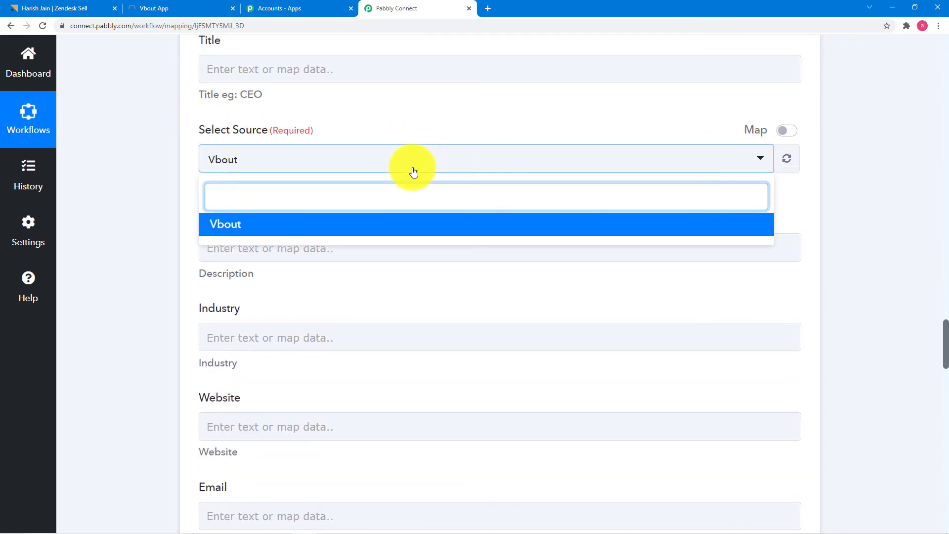
pyautogui.click(151, 134)
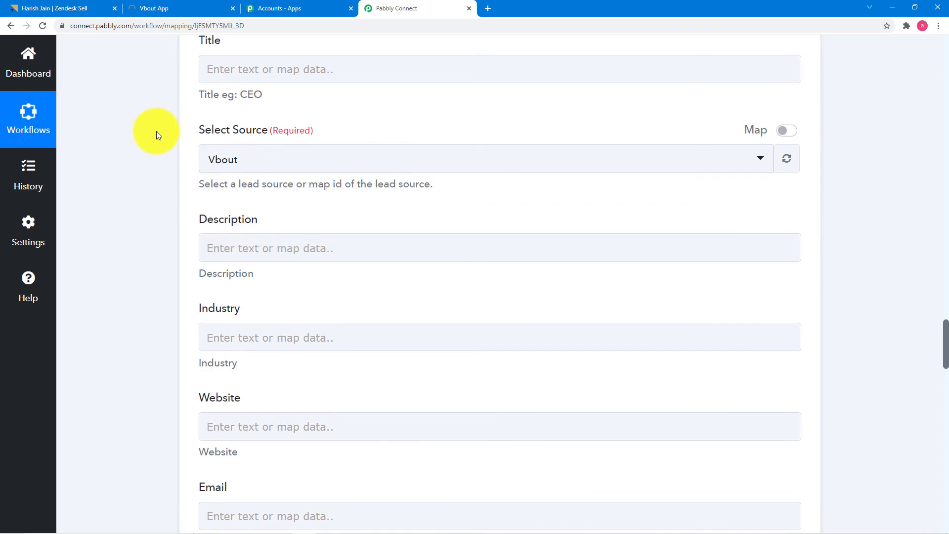
# Step: Switch to Zendesk Sell and examine the Lead Sources in the settings for customizing leads
pyautogui.click(79, 8)
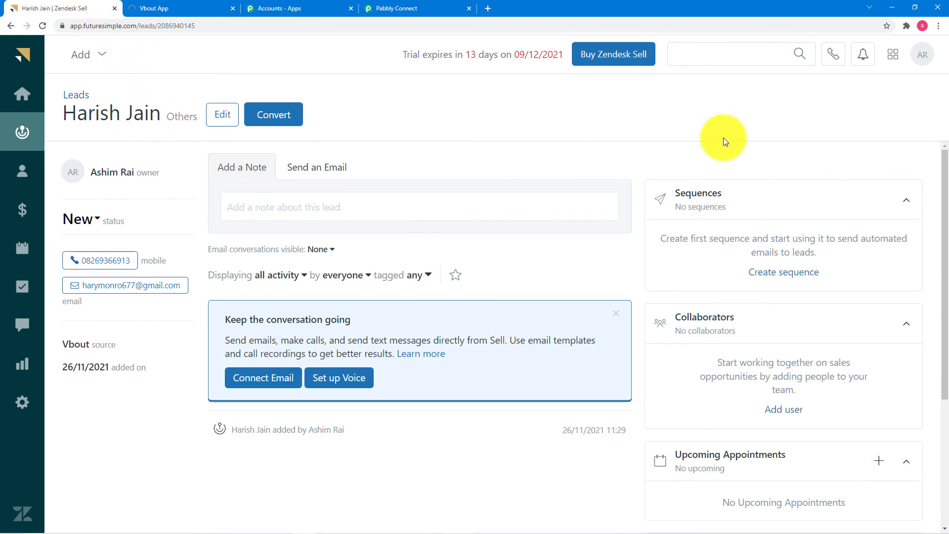
pyautogui.hotkey('alt', 'Left')
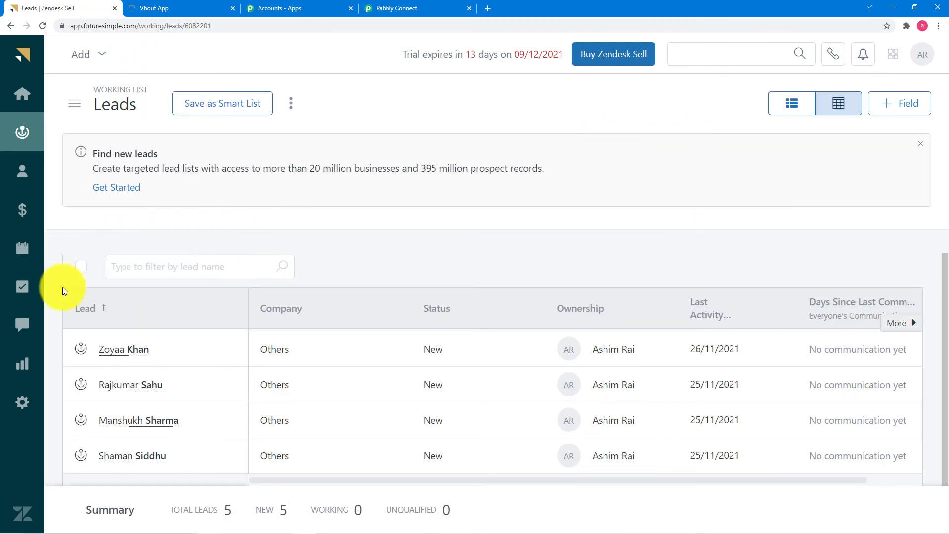
pyautogui.click(19, 402)
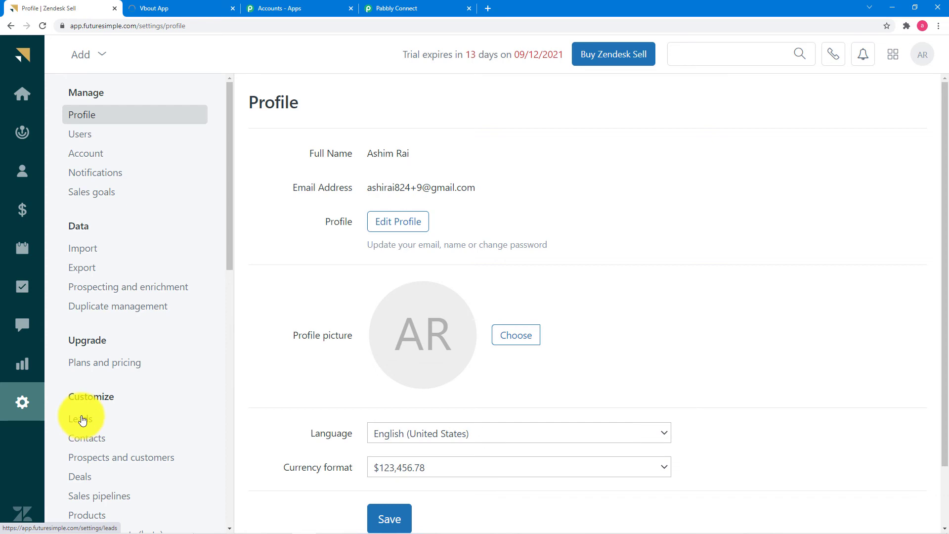
pyautogui.click(82, 420)
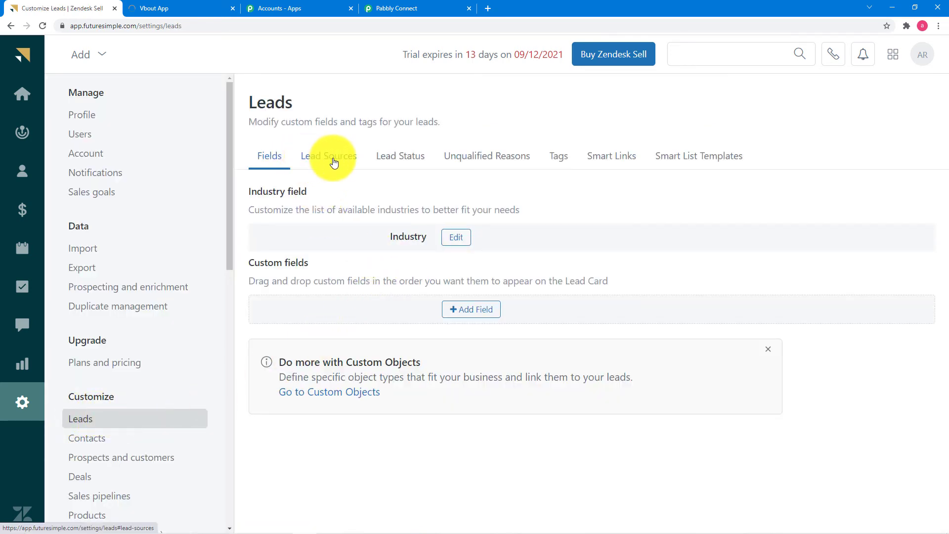
pyautogui.click(336, 163)
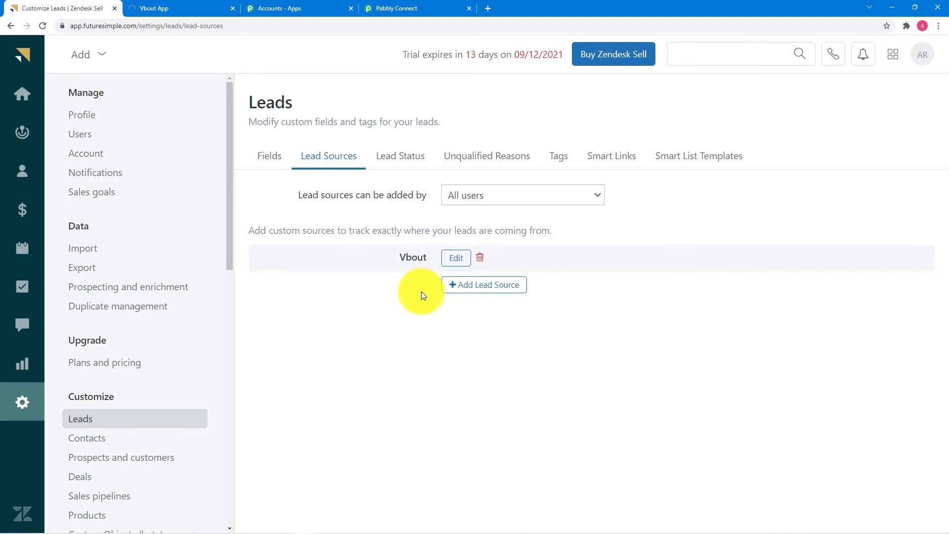
# Step: Look at the blank form for adding a lead source, discard it, and set Select Source to Vbout back in Pabbly Connect
pyautogui.click(466, 290)
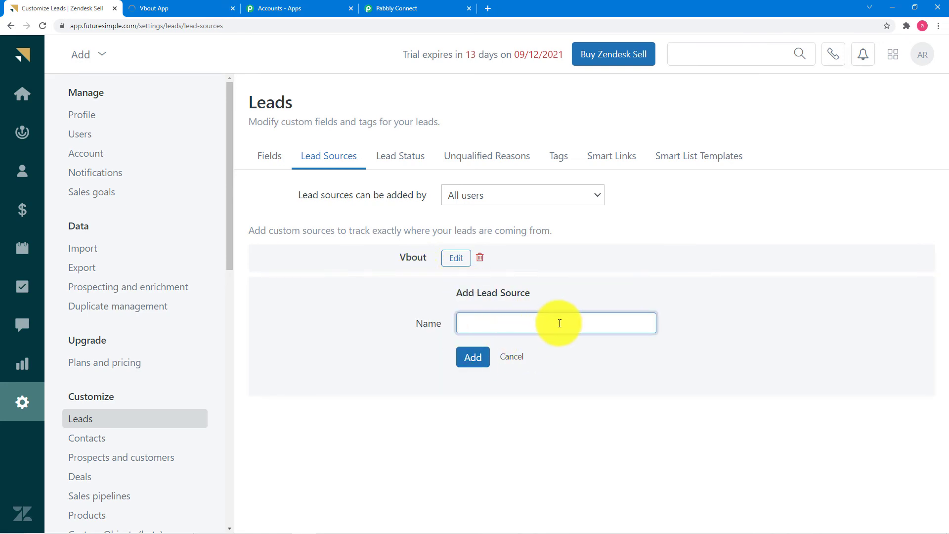
pyautogui.click(512, 357)
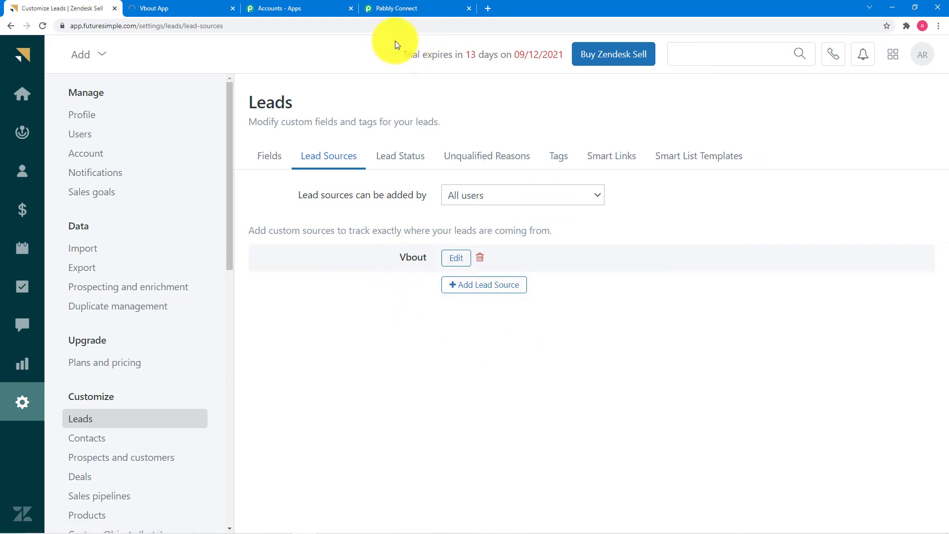
pyautogui.click(381, 8)
pyautogui.click(248, 159)
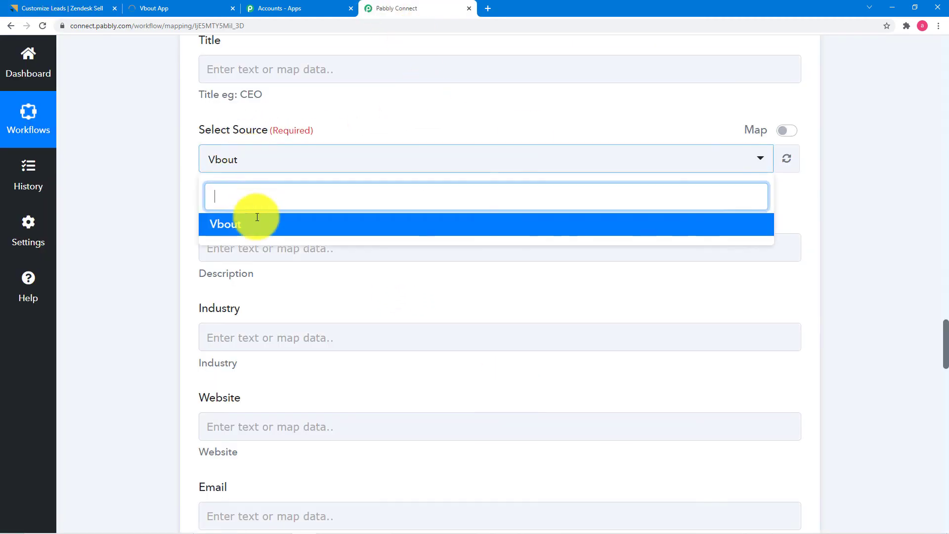
pyautogui.click(254, 220)
# Step: Map the lead's Email to Response Data Contact 0 Email from the Get Contact by Email step
pyautogui.scroll(-1, 156, 190)
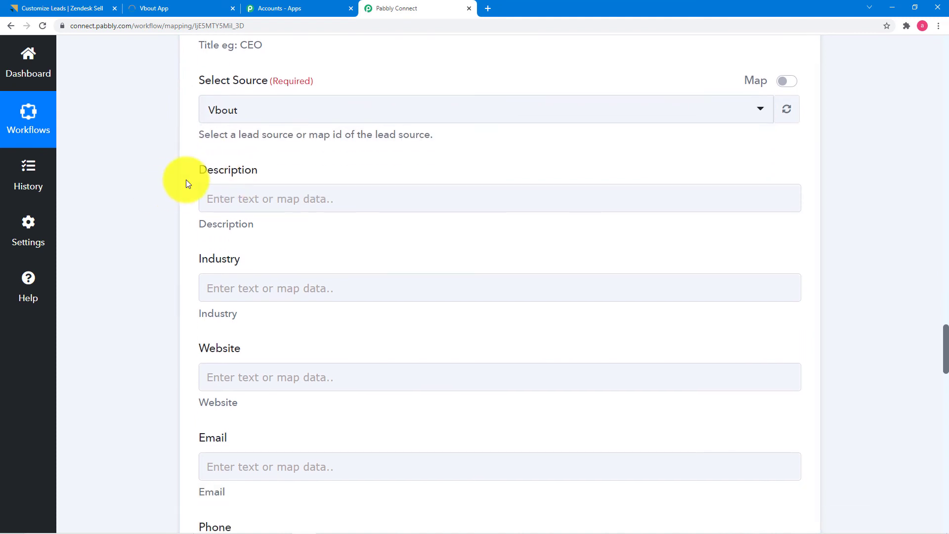
pyautogui.scroll(-2, 300, 121)
pyautogui.scroll(-4, 297, 198)
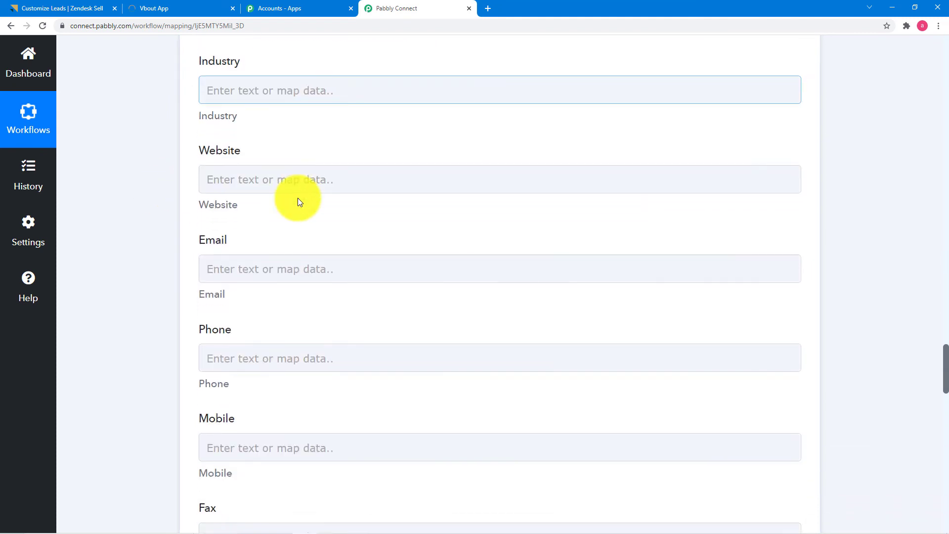
pyautogui.scroll(1, 299, 201)
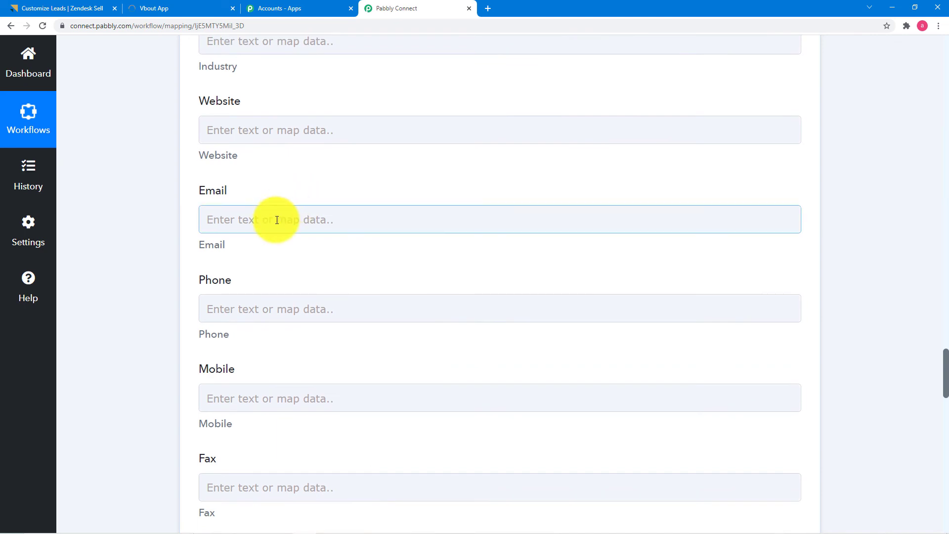
pyautogui.click(277, 219)
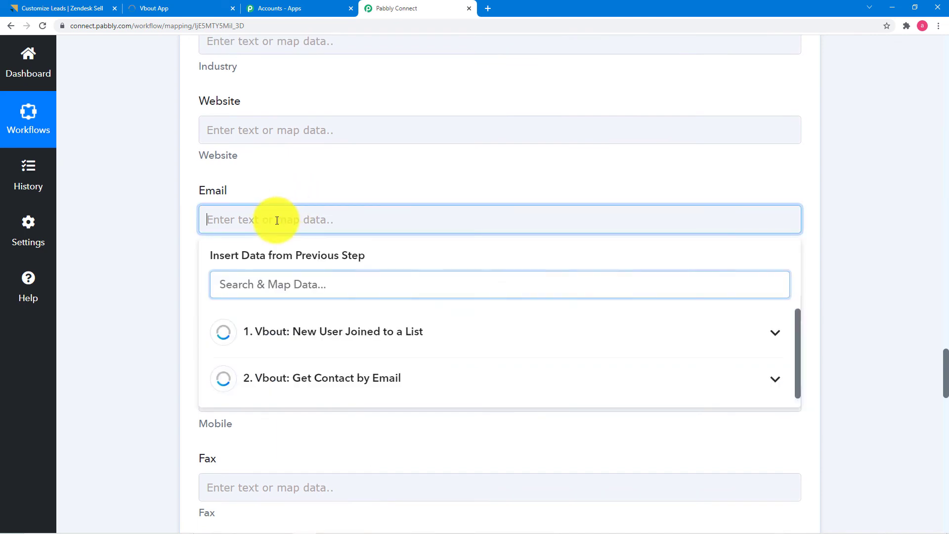
pyautogui.click(351, 394)
pyautogui.scroll(-3, 351, 396)
pyautogui.scroll(-1, 351, 396)
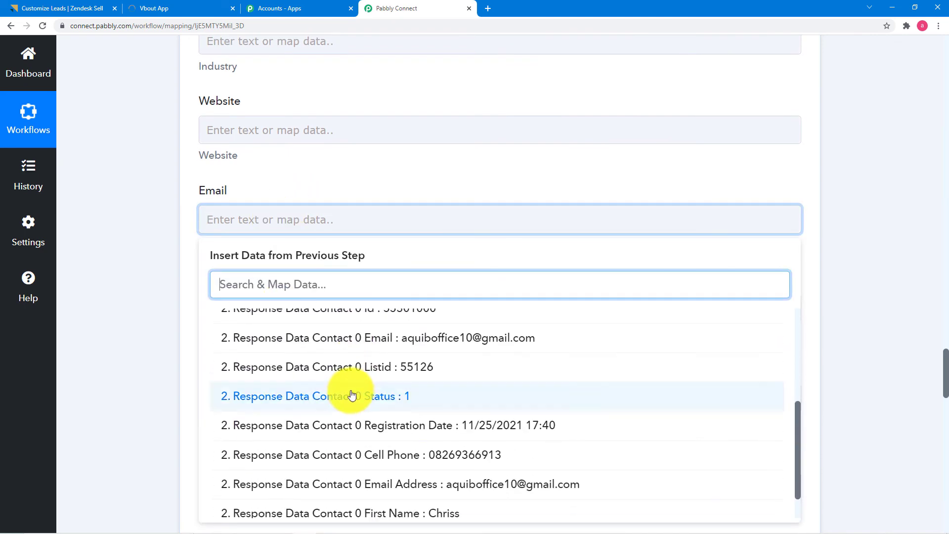
pyautogui.click(360, 336)
pyautogui.click(144, 262)
# Step: Map the lead's Mobile to Response Data Contact 0 Cell Phone from the Get Contact by Email step
pyautogui.scroll(-2, 146, 266)
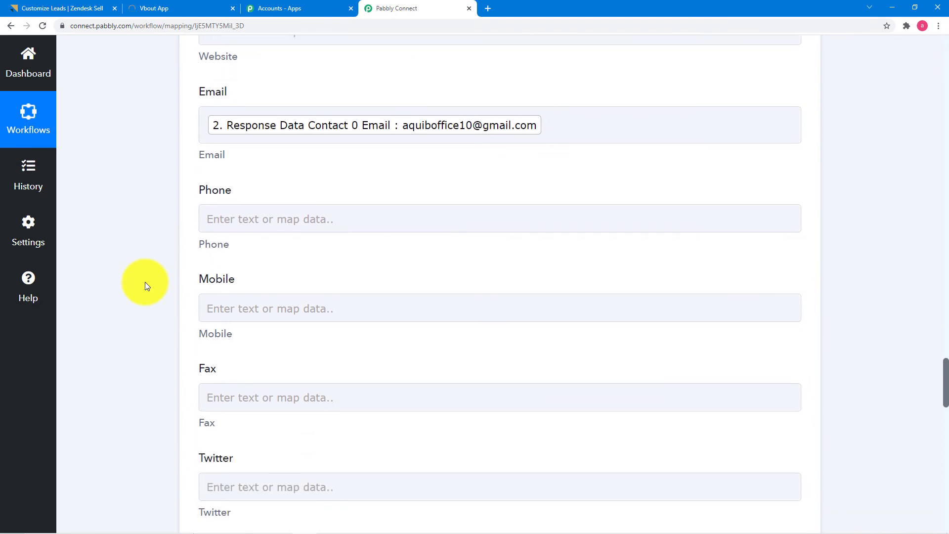
pyautogui.click(271, 317)
pyautogui.scroll(-1, 273, 319)
pyautogui.scroll(-1, 274, 320)
pyautogui.click(278, 216)
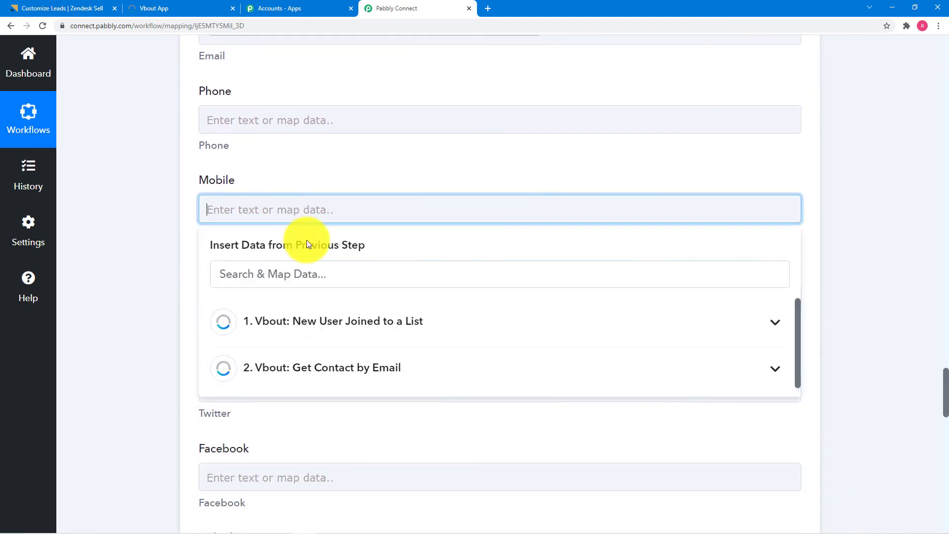
pyautogui.click(318, 375)
pyautogui.scroll(-4, 358, 493)
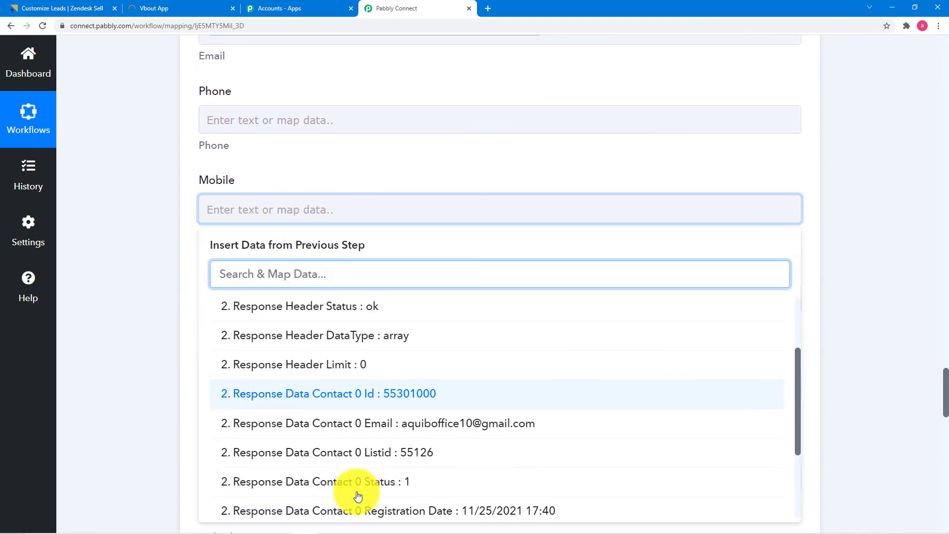
pyautogui.click(410, 443)
pyautogui.click(170, 327)
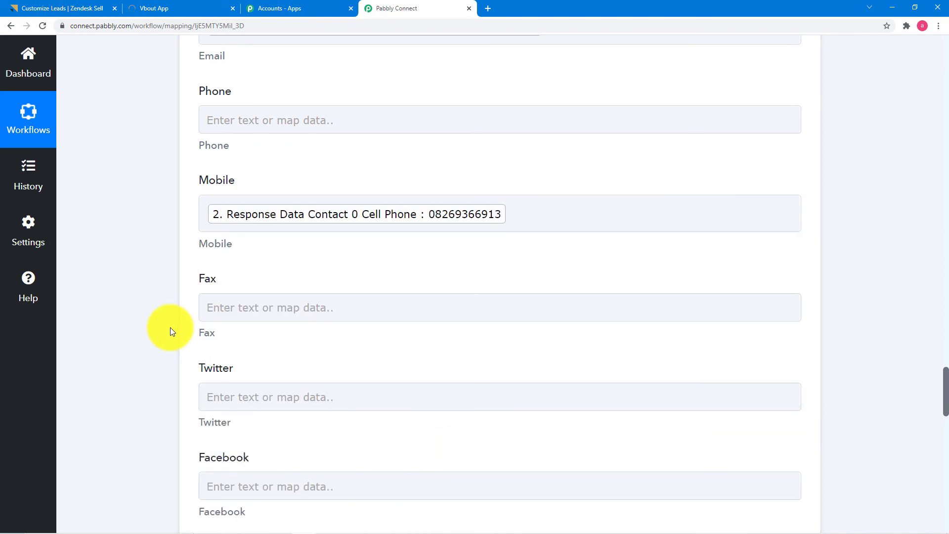
# Step: Leave the remaining lead fields empty, save the action and send a test request, and check the response received
pyautogui.scroll(-2, 170, 327)
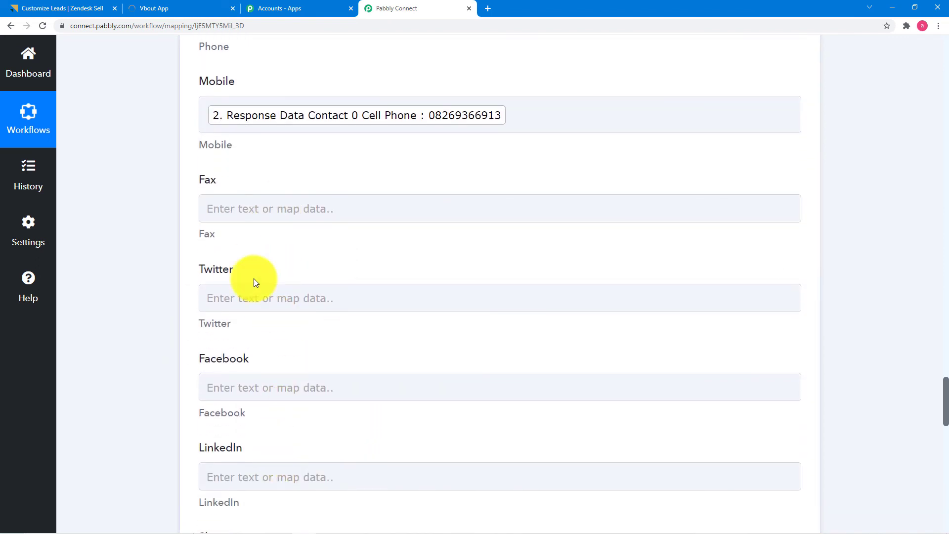
pyautogui.scroll(-3, 162, 385)
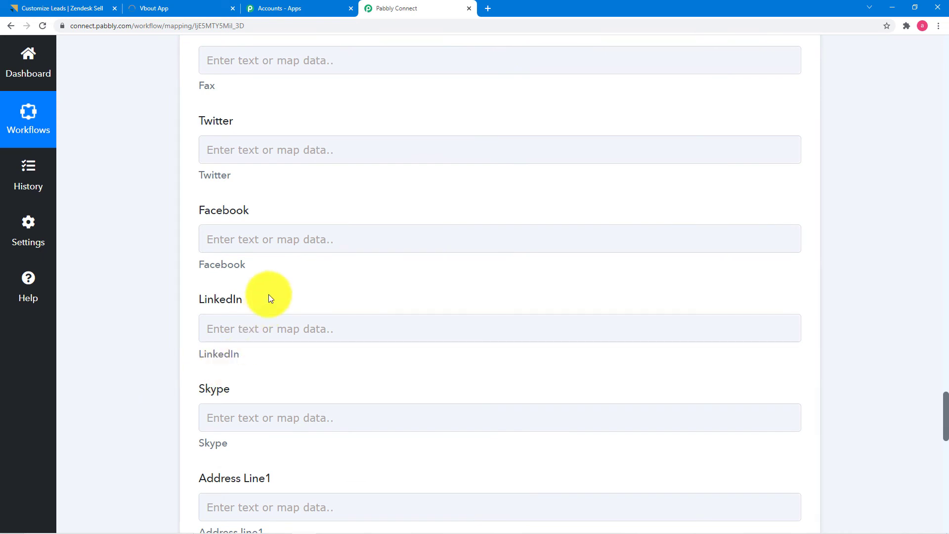
pyautogui.scroll(-5, 268, 296)
pyautogui.scroll(-7, 324, 267)
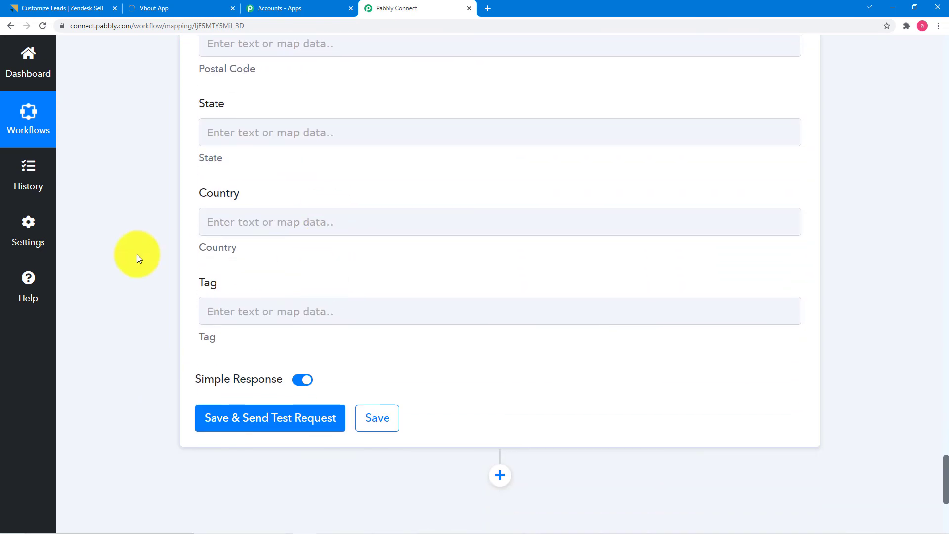
pyautogui.scroll(-2, 91, 343)
pyautogui.click(248, 318)
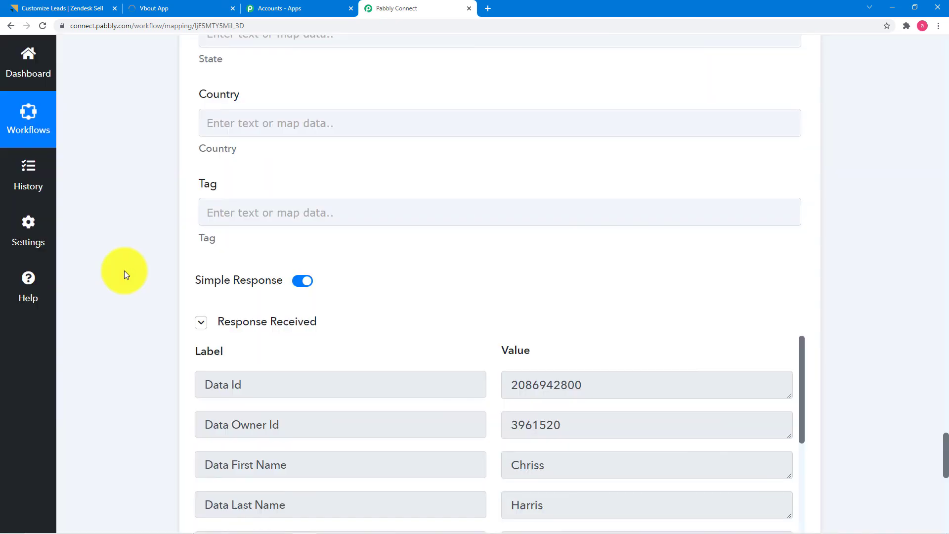
pyautogui.scroll(-5, 124, 271)
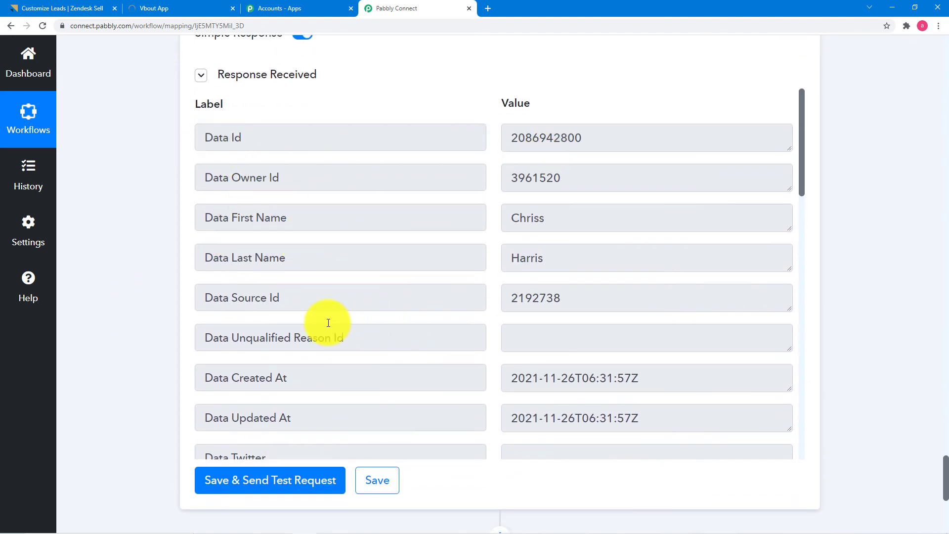
# Step: Switch to Zendesk Sell and open the newly created lead from the Leads list to check its details
pyautogui.click(65, 8)
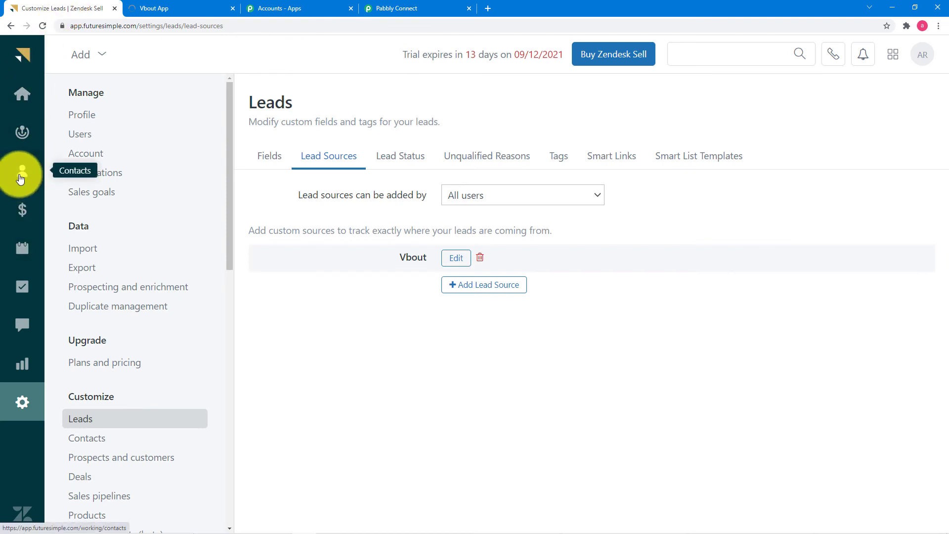
pyautogui.click(22, 133)
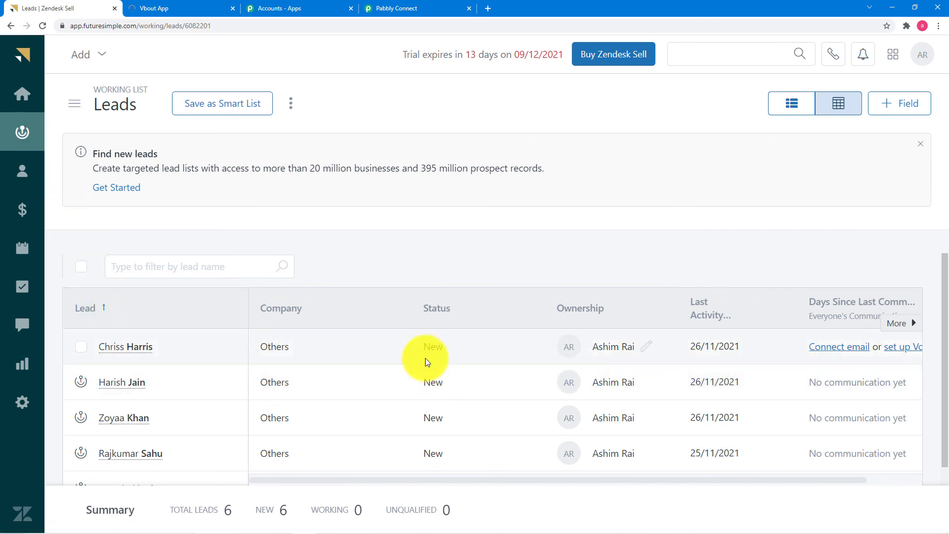
pyautogui.click(124, 351)
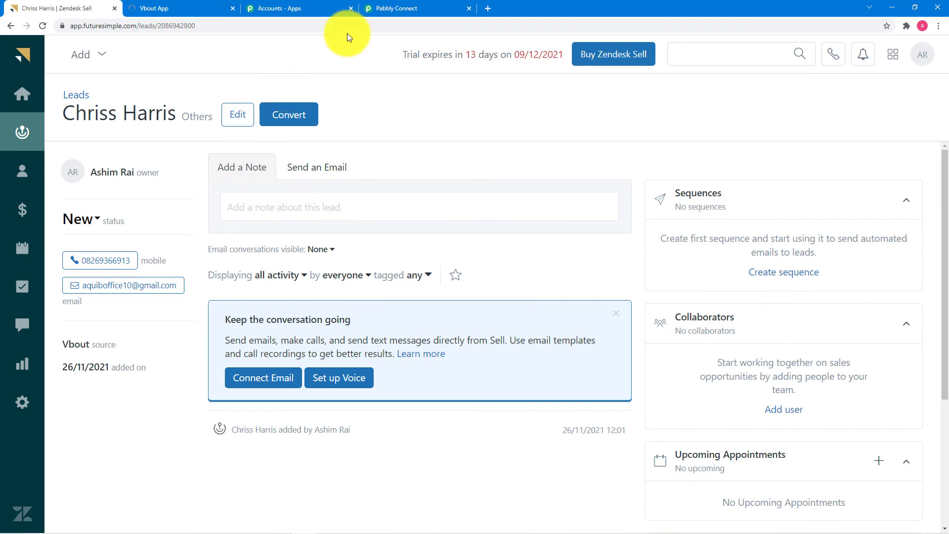
# Step: Switch back to Pabbly Connect and look back over the lead's field mappings and the preceding steps up to the workflow's trigger
pyautogui.click(395, 8)
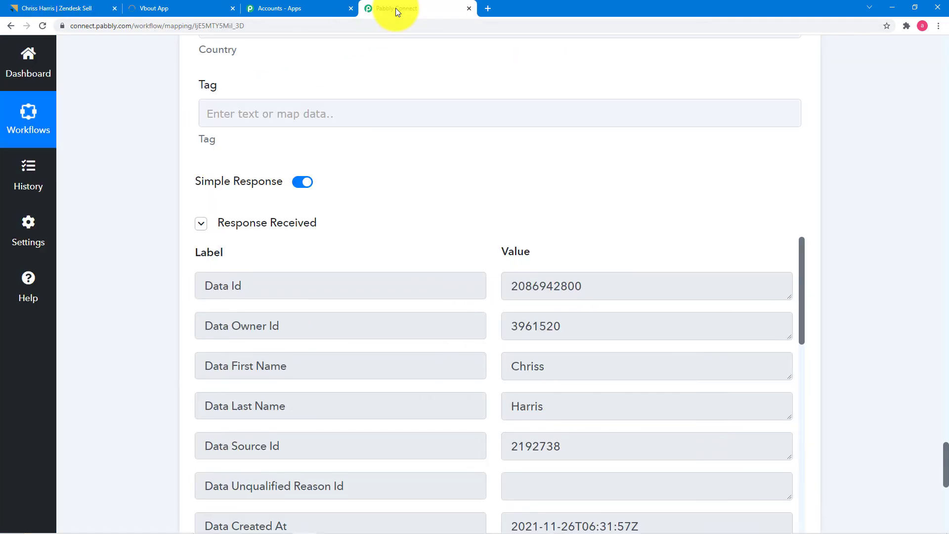
pyautogui.scroll(5, 456, 220)
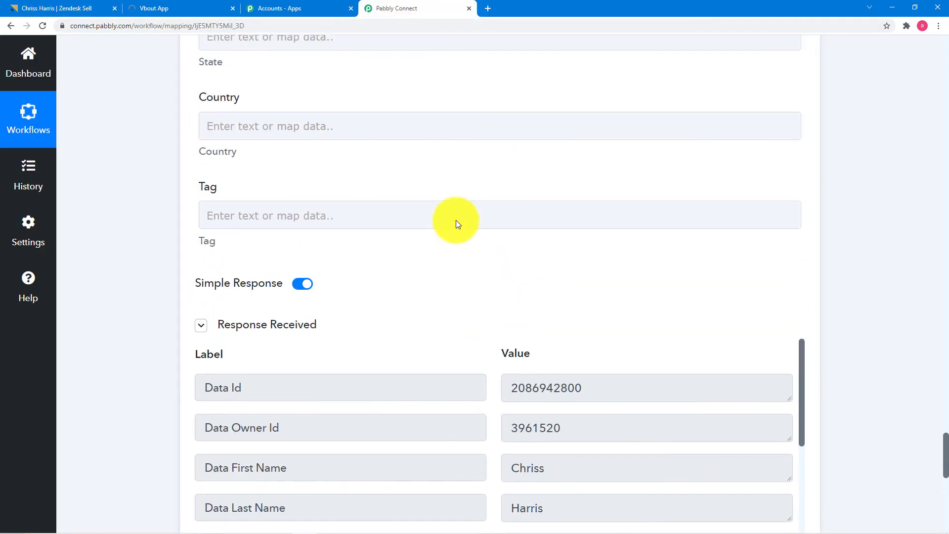
pyautogui.scroll(7, 185, 173)
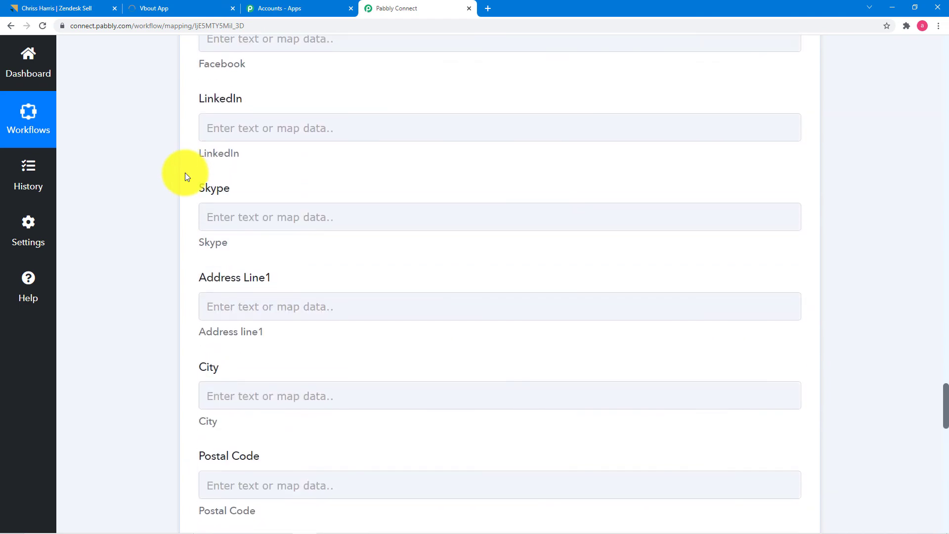
pyautogui.scroll(-4, 185, 173)
pyautogui.scroll(-10, 185, 173)
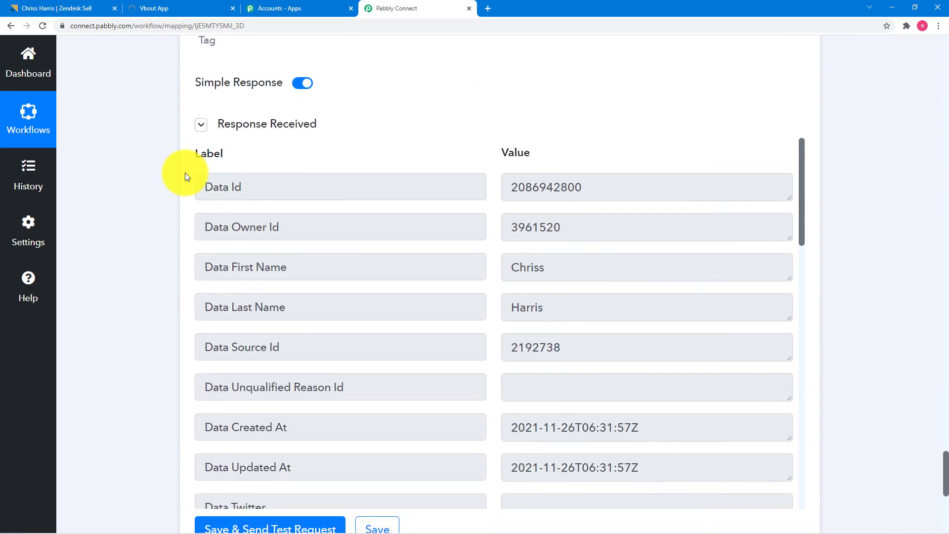
pyautogui.scroll(20, 927, 263)
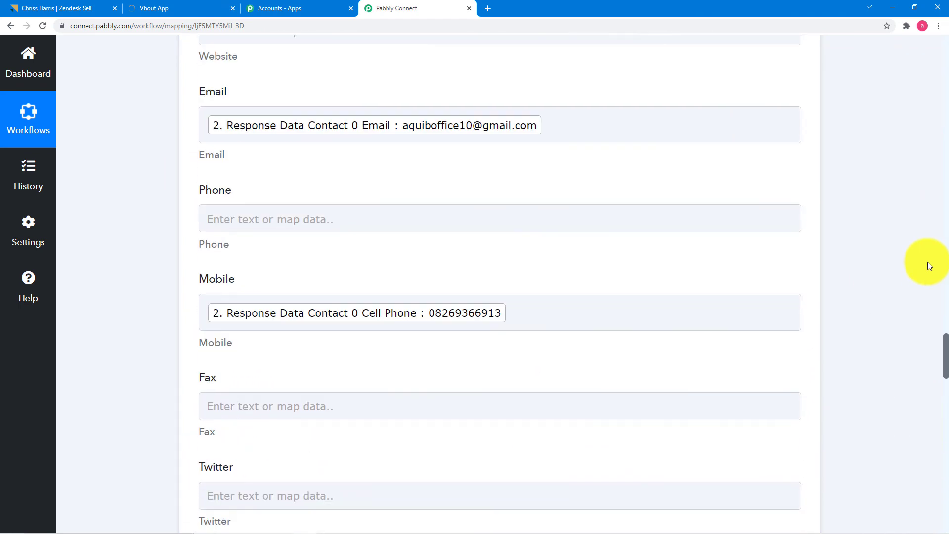
pyautogui.scroll(20, 927, 265)
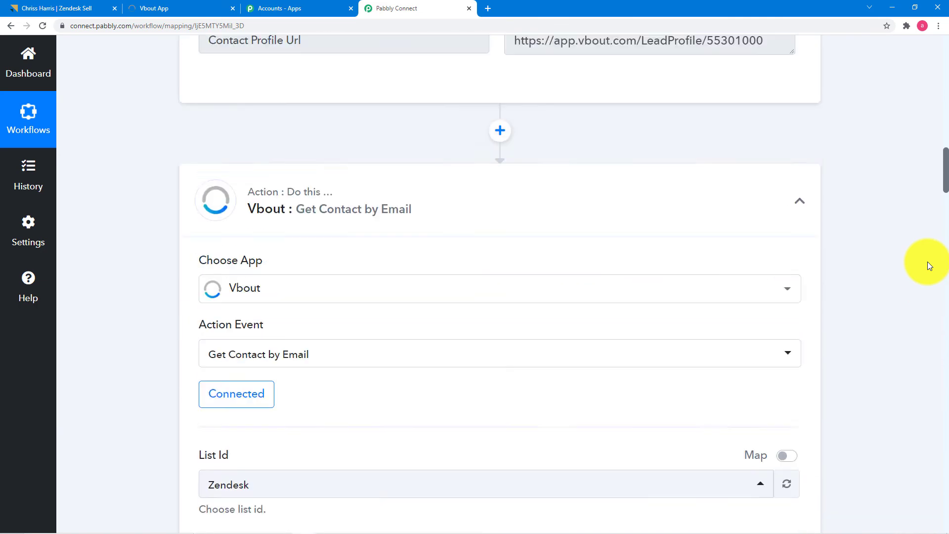
pyautogui.scroll(15, 927, 265)
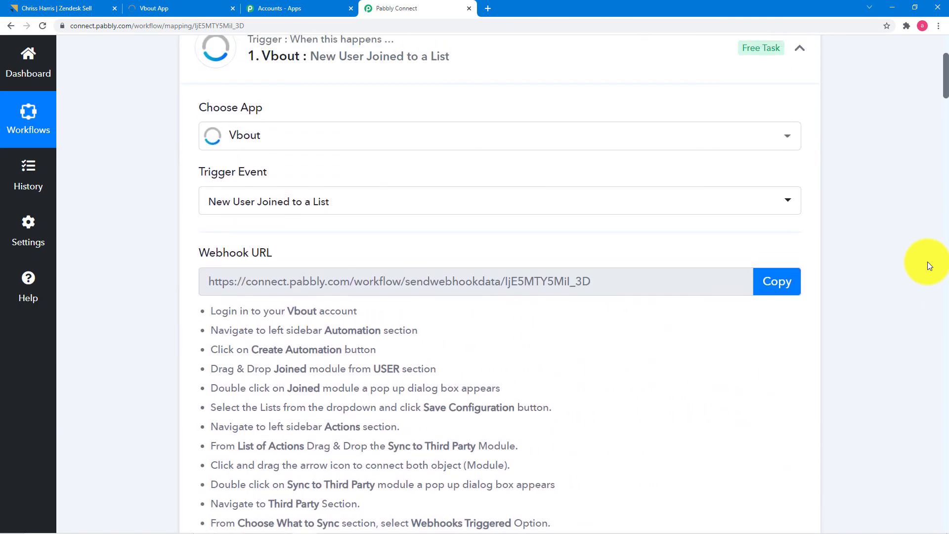
pyautogui.scroll(3, 927, 265)
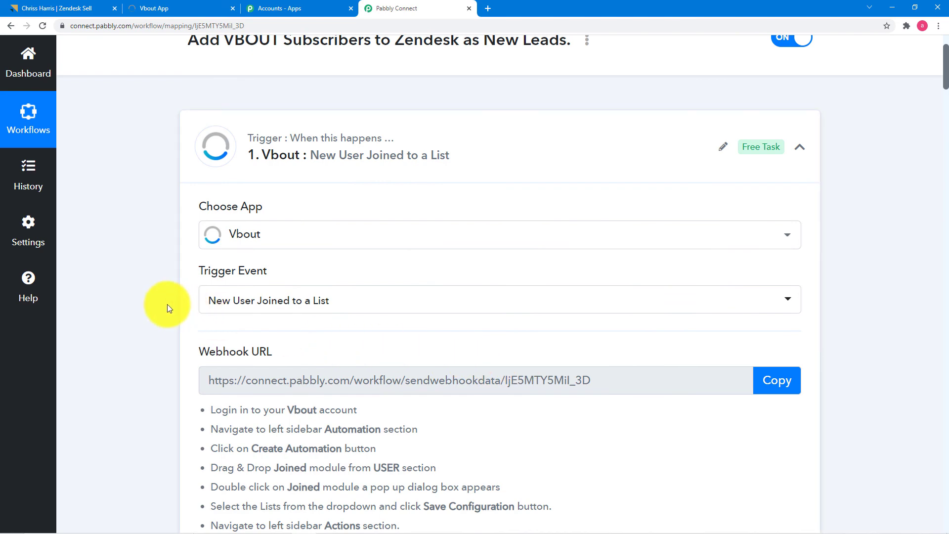
# Step: Review the New User Joined to a List trigger with its captured webhook response, and the settings of the Get Contact by Email action
pyautogui.scroll(-2, 167, 304)
pyautogui.scroll(-2, 395, 291)
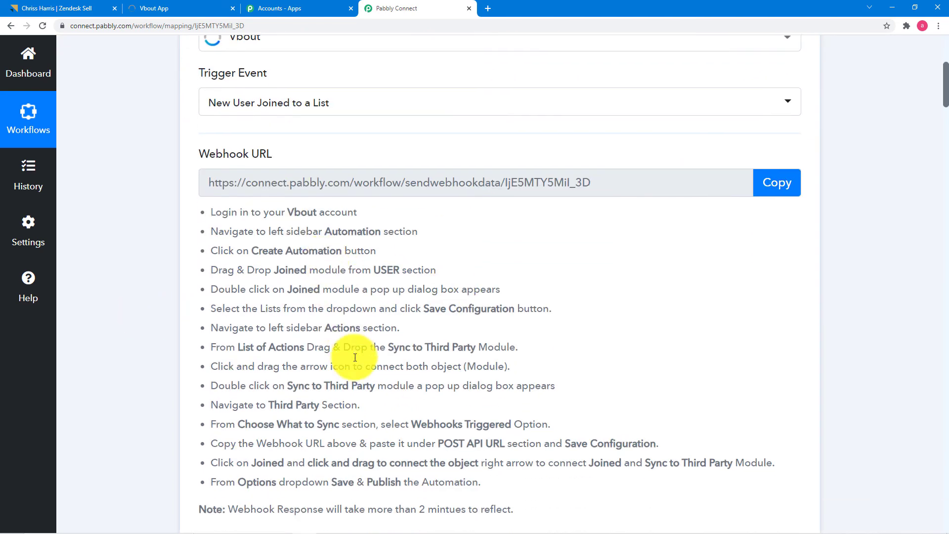
pyautogui.scroll(-3, 191, 334)
pyautogui.scroll(-3, 159, 319)
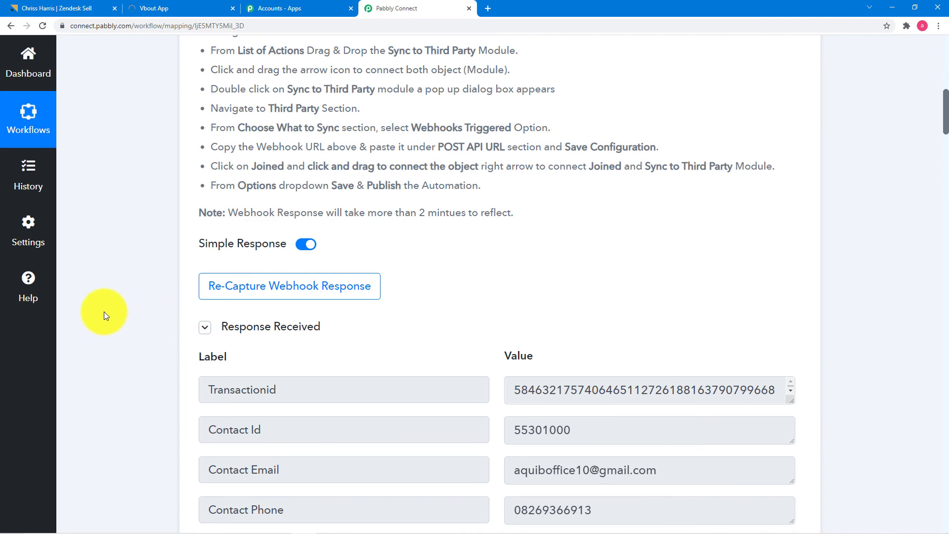
pyautogui.scroll(-3, 104, 315)
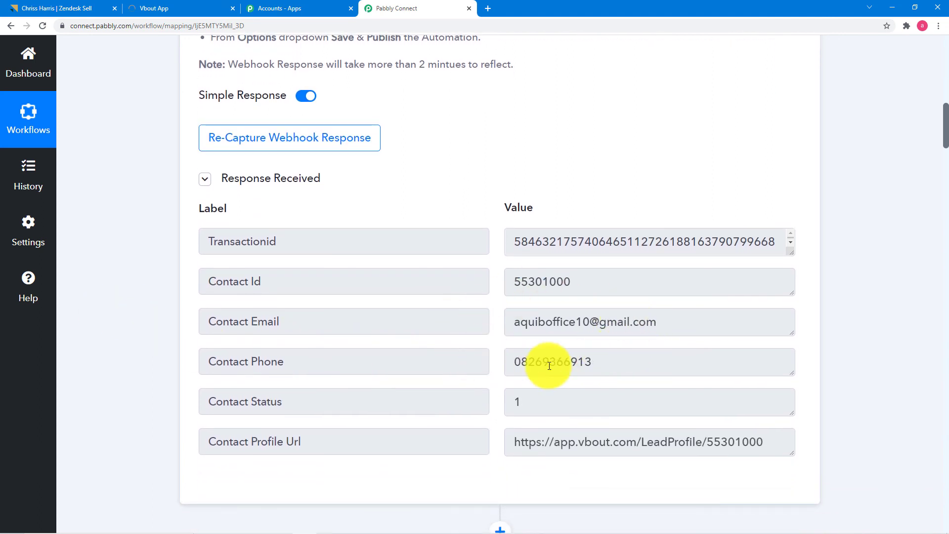
pyautogui.scroll(-5, 173, 313)
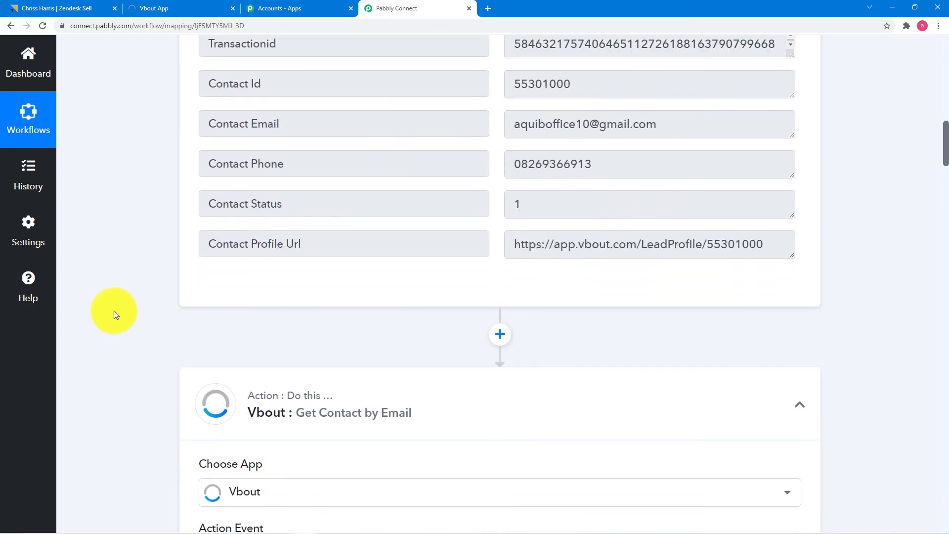
pyautogui.scroll(-1, 114, 310)
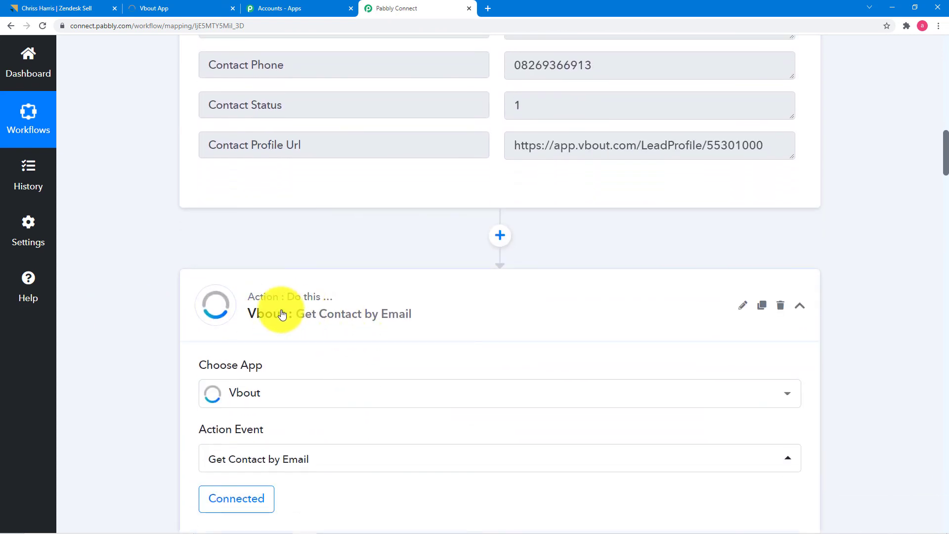
pyautogui.scroll(-3, 262, 321)
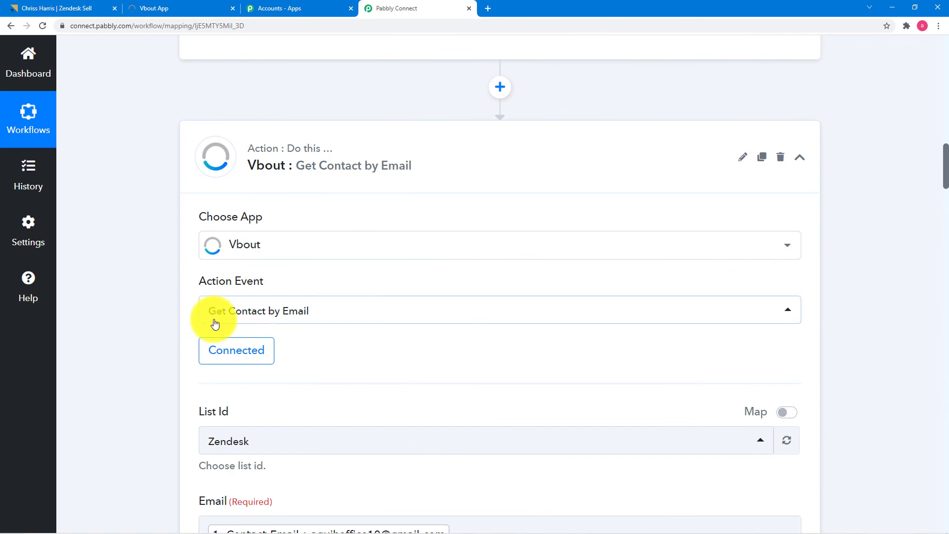
pyautogui.scroll(-4, 137, 316)
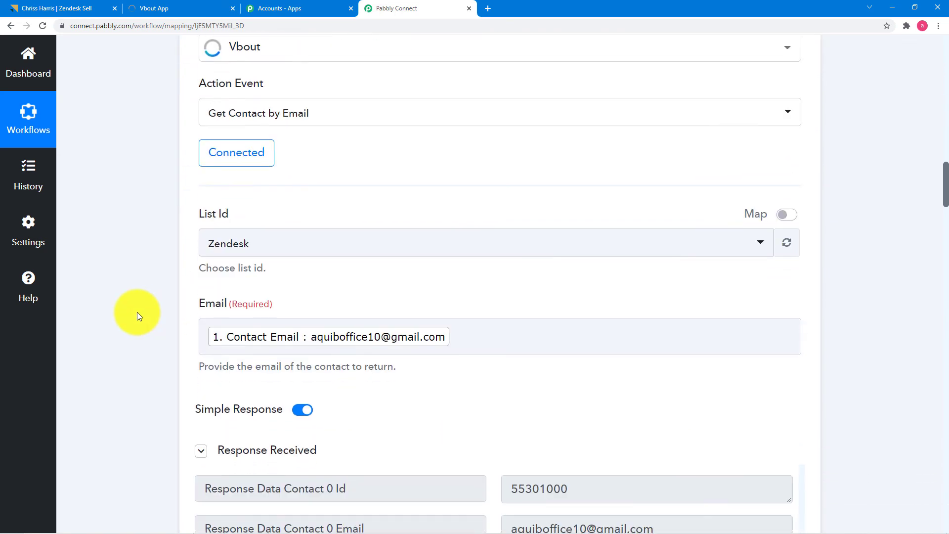
# Step: Review the contact details returned by the Get Contact by Email action and the start of the Zendesk Sell Create Lead action
pyautogui.scroll(-2, 138, 312)
pyautogui.scroll(-4, 424, 309)
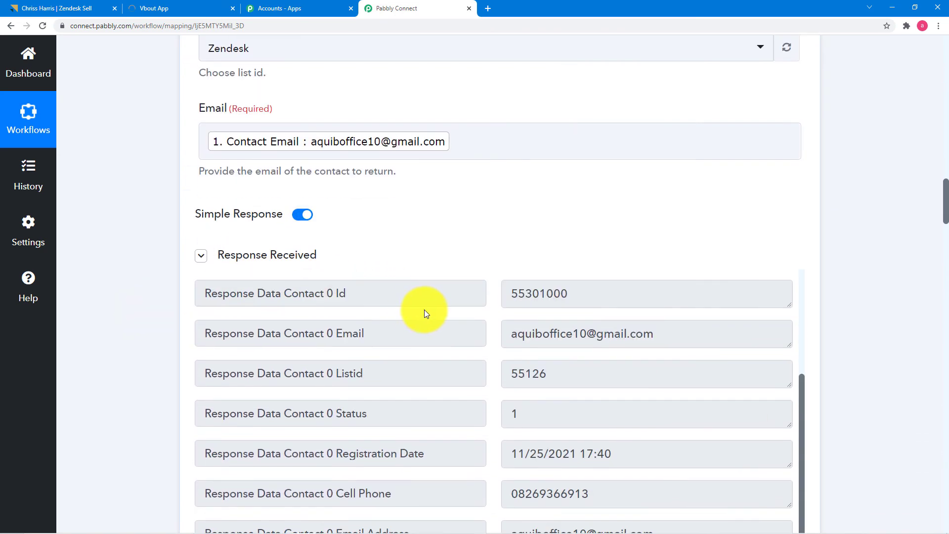
pyautogui.scroll(-3, 426, 312)
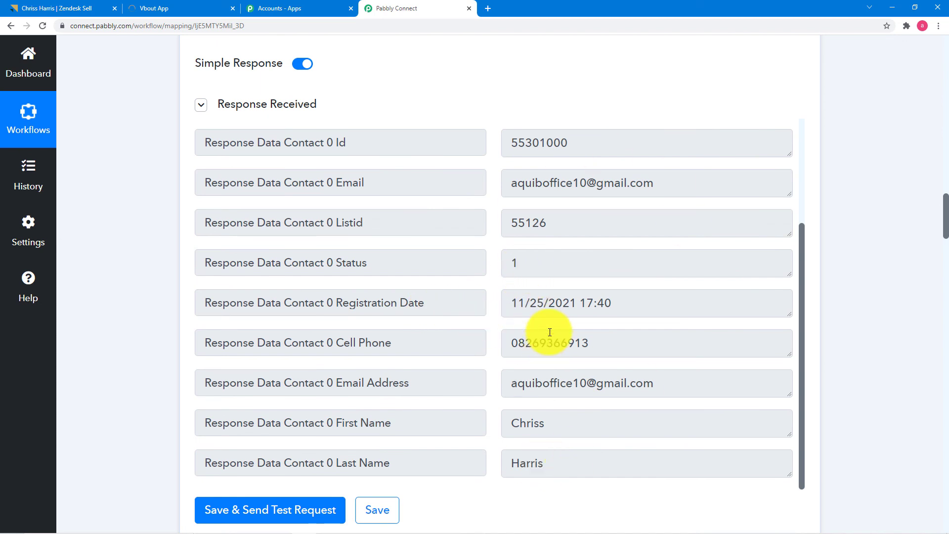
pyautogui.scroll(-8, 316, 315)
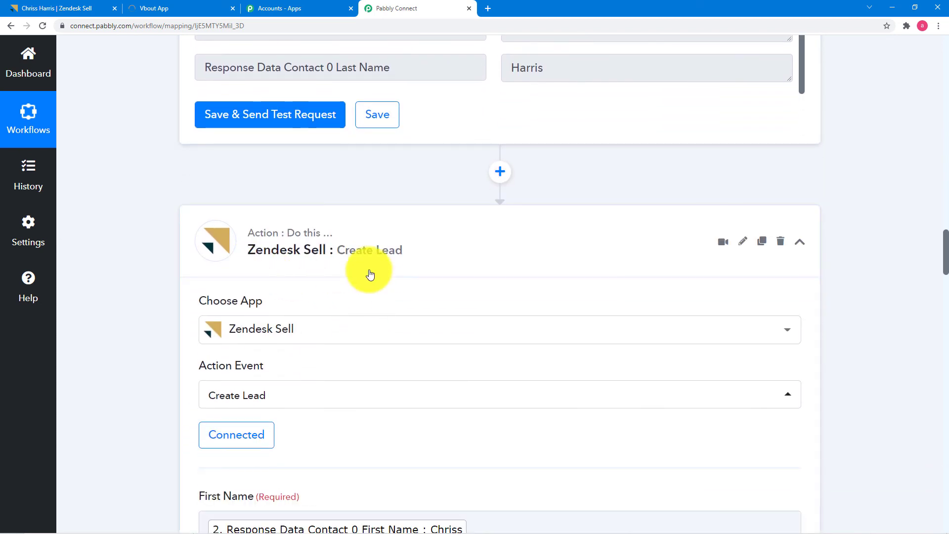
pyautogui.scroll(-5, 156, 292)
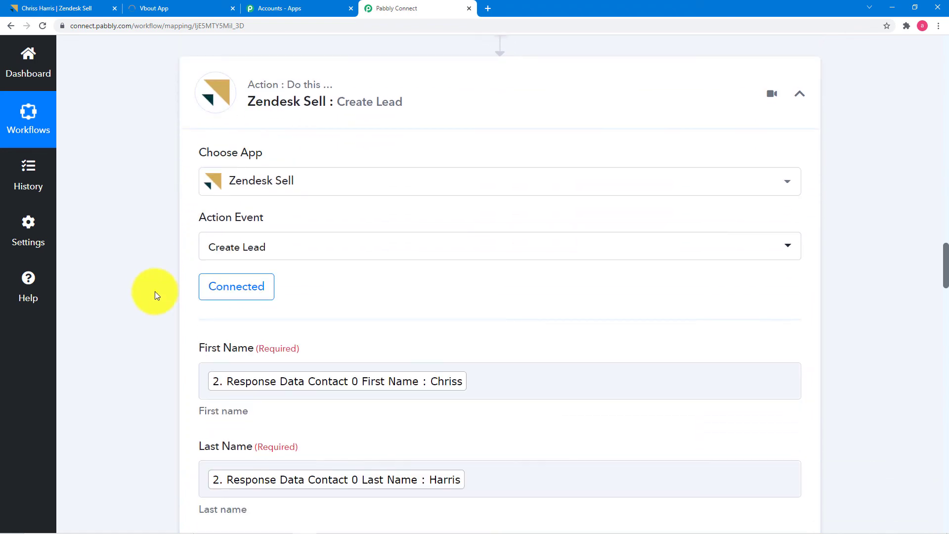
pyautogui.scroll(10, 155, 291)
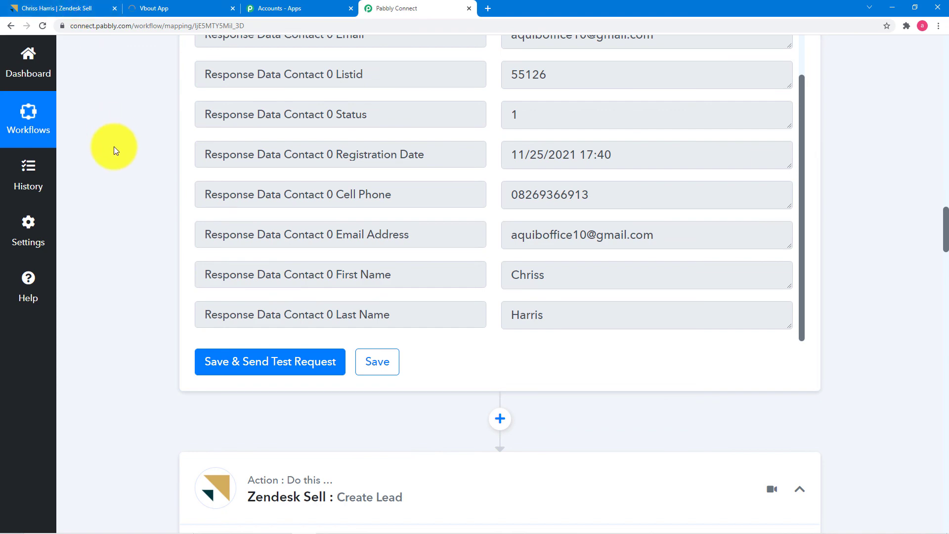
# Step: Review the Create Lead field mappings and response, and switch to Zendesk Sell to compare them with the created lead
pyautogui.scroll(-14, 113, 146)
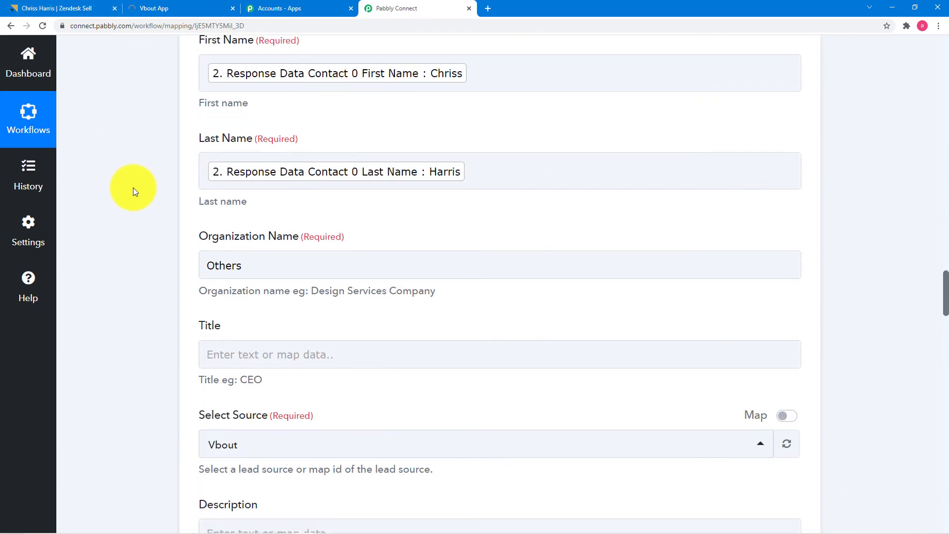
pyautogui.scroll(-12, 134, 191)
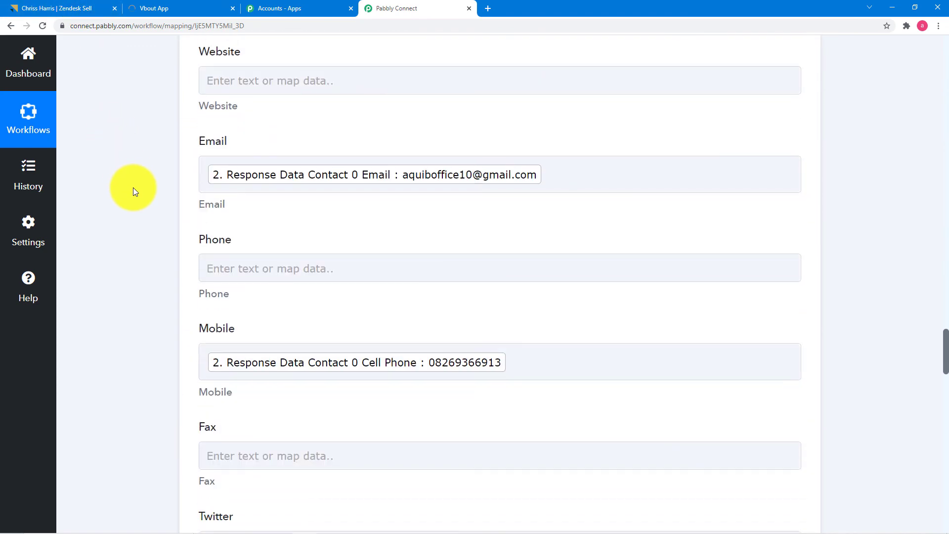
pyautogui.scroll(-14, 133, 190)
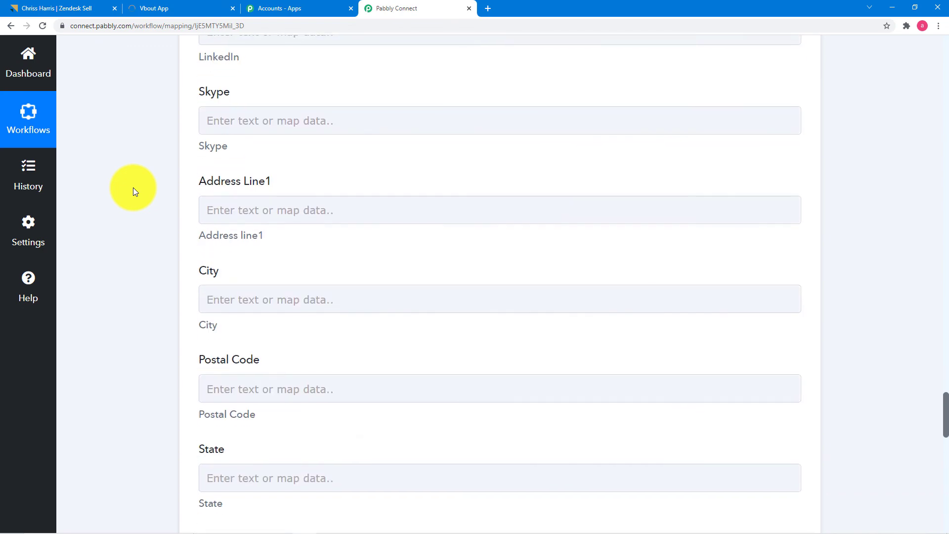
pyautogui.scroll(-13, 134, 188)
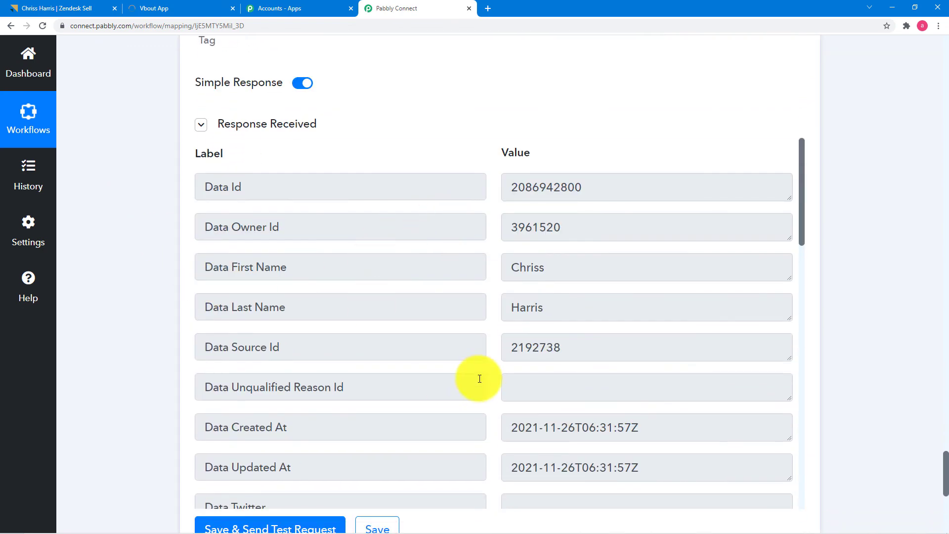
pyautogui.click(86, 8)
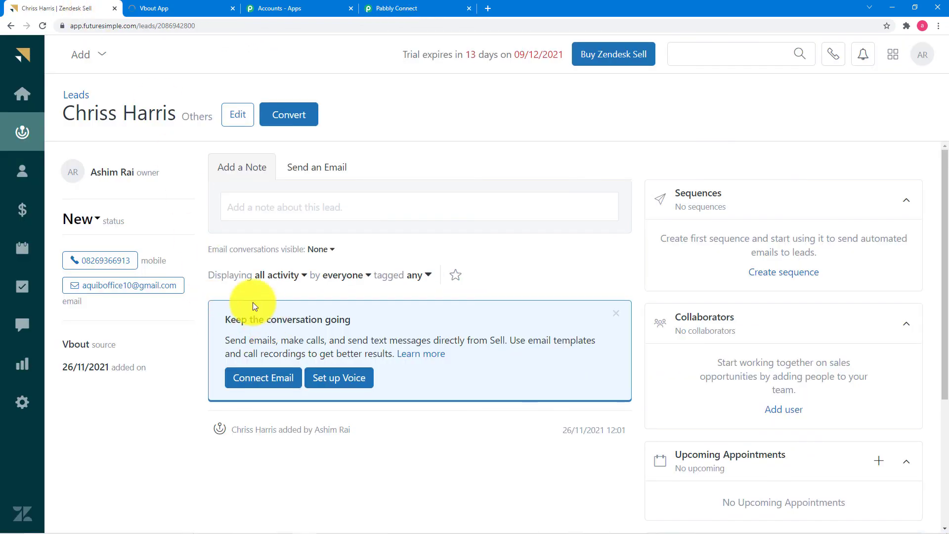
# Step: Switch back to Pabbly Connect, look through the rest of the Create Lead response, and save the action
pyautogui.click(406, 15)
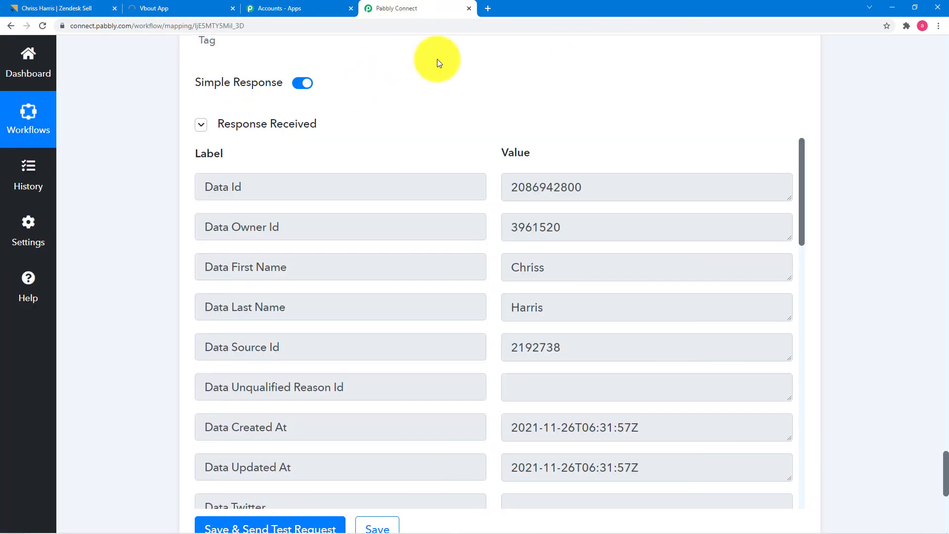
pyautogui.scroll(-5, 491, 196)
pyautogui.scroll(-9, 194, 314)
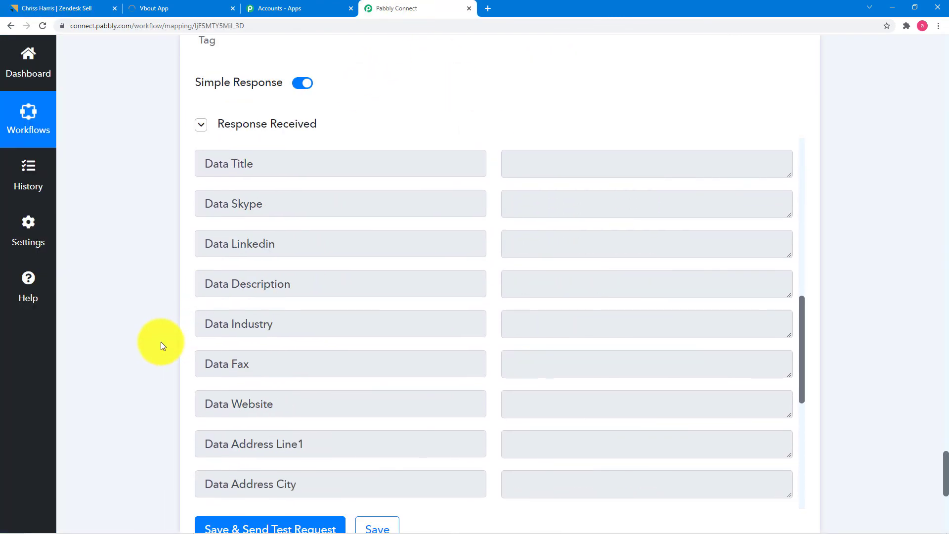
pyautogui.scroll(-4, 369, 432)
pyautogui.click(377, 345)
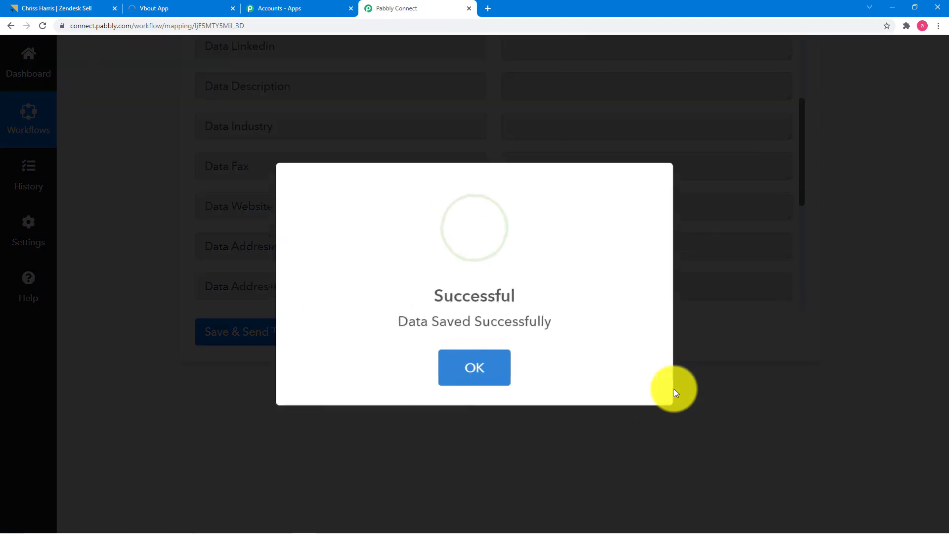